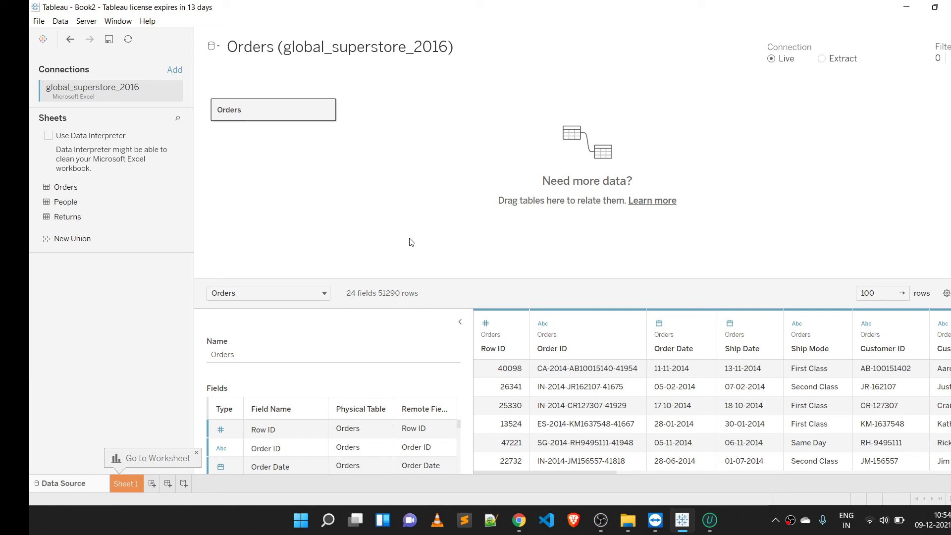
Step: Open Notepad through the Windows search
key(XF86AudioRaiseVolume)
key(XF86AudioRaiseVolume)
click(327, 520)
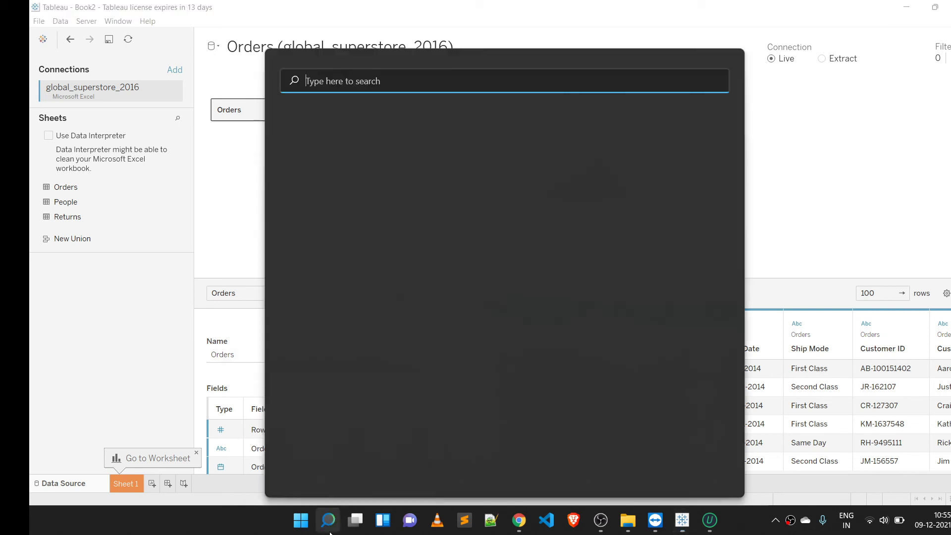
text(not)
key(Return)
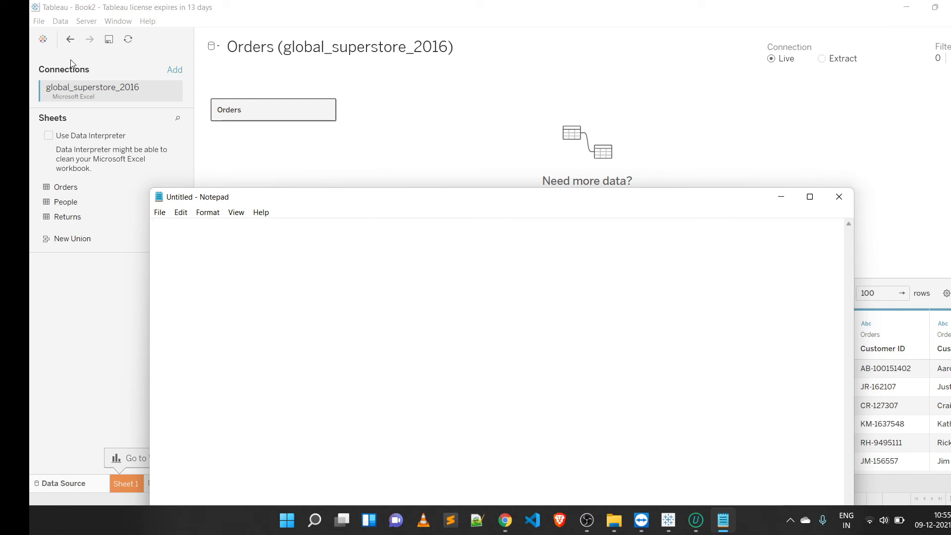
Step: Write the heading "Topics of practical session" followed by a blank line
text(To[pics)
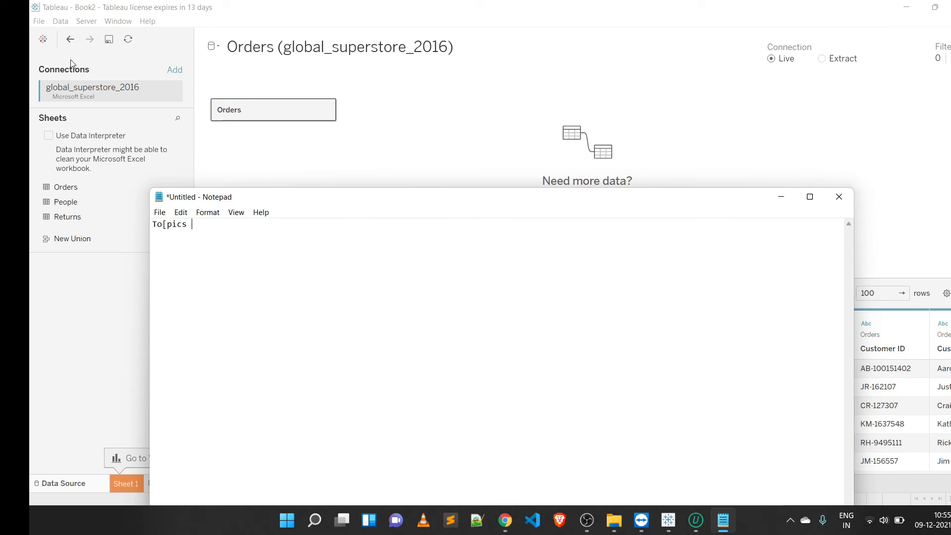
key(Left)
key(Left)
key(BackSpace)
text(of practical session)
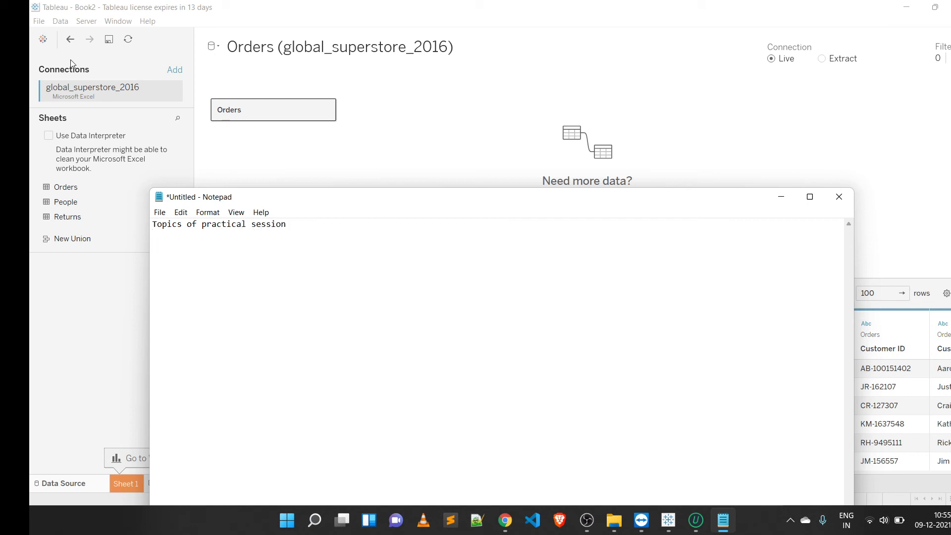
key(Return)
key(Return)
Step: Add the topics "creating hierarchies" and "creating calculation field" on separate lines
text(creating hierarchies)
key(Return)
text(creatin)
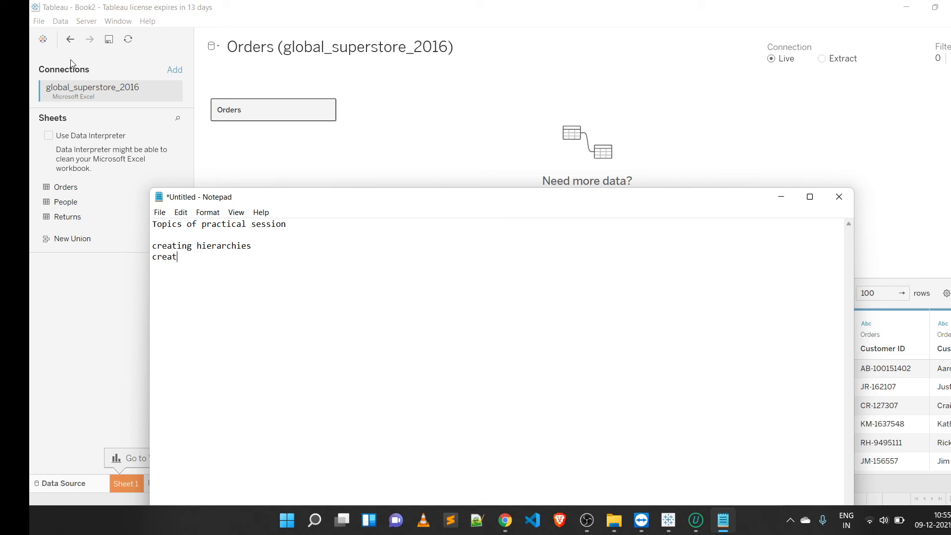
text(g calculation field)
key(Return)
Step: Add "visualisation examples-" with sub-items geographical map, gantt chart and scatterplot listed beneath
text(visulatio)
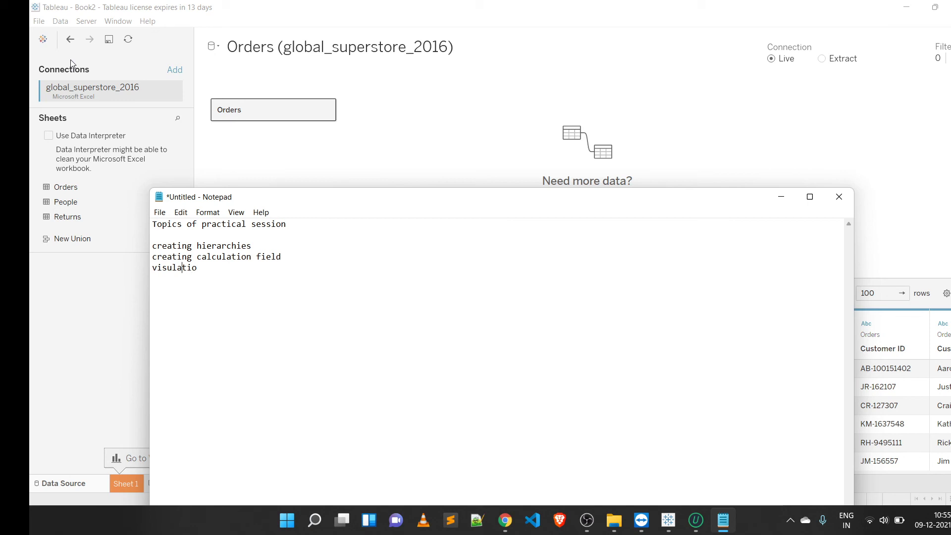
key(BackSpace)
key(BackSpace)
key(BackSpace)
key(BackSpace)
key(BackSpace)
text(alisation examples- geographi)
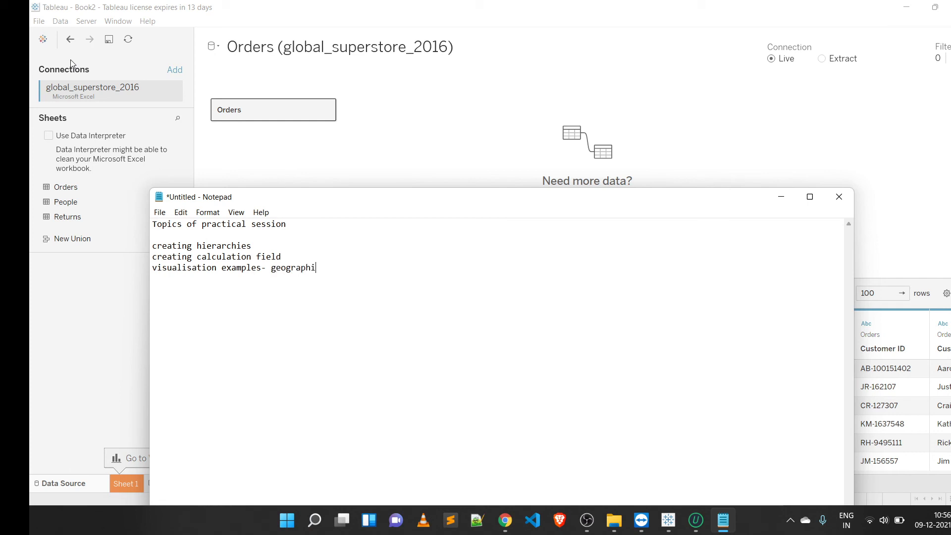
text(cal map)
text(gantt )
text(chart)
text(scatterp)
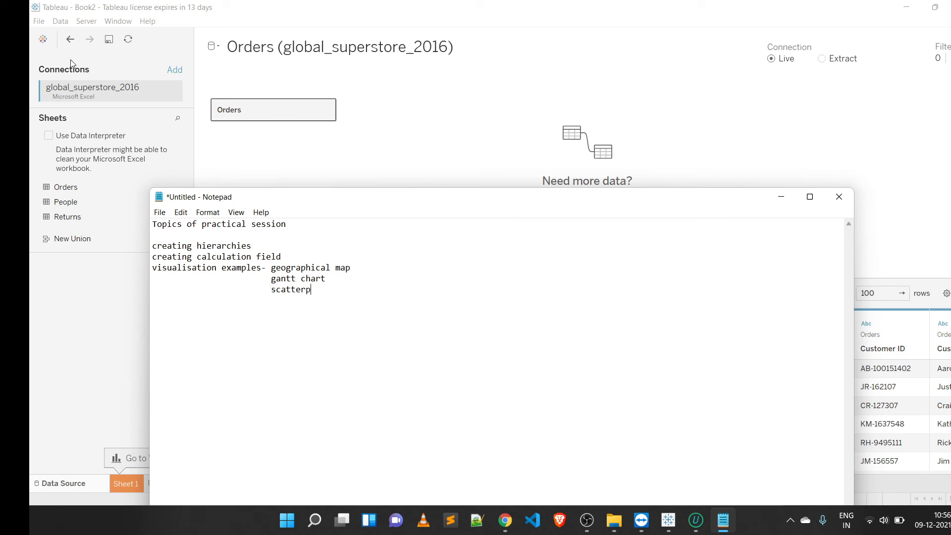
text(lot)
Step: Add "multiple bar graph" under the visualisation examples and a "filtering" topic line
text(bral)
key(BackSpace)
key(BackSpace)
key(BackSpace)
key(BackSpace)
text(m)
text(ultipl)
text(e bar graph )
text(filteri)
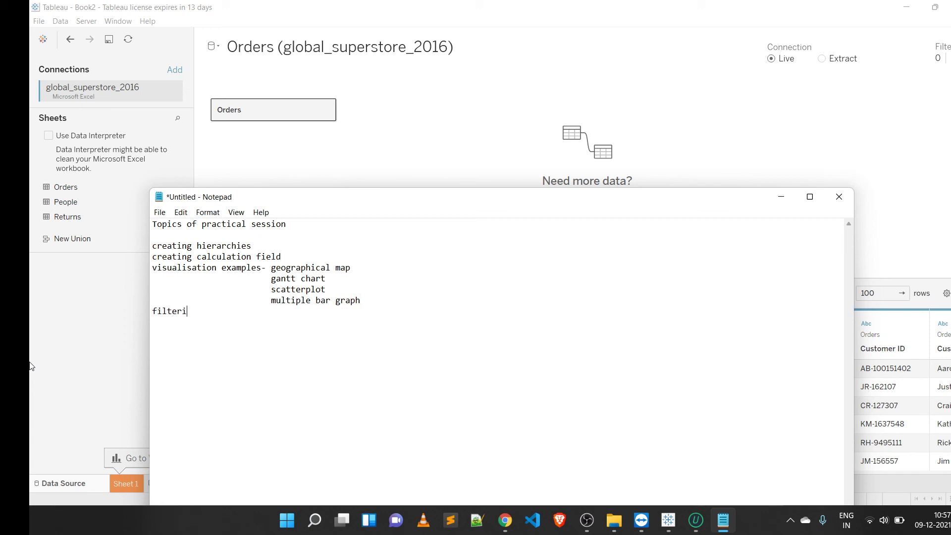
text(ng)
key(Return)
Step: Add the topics "creating dashboards", "creating objects in dashboard" and "formatting in dashboard"
text(creating dashboards)
key(Return)
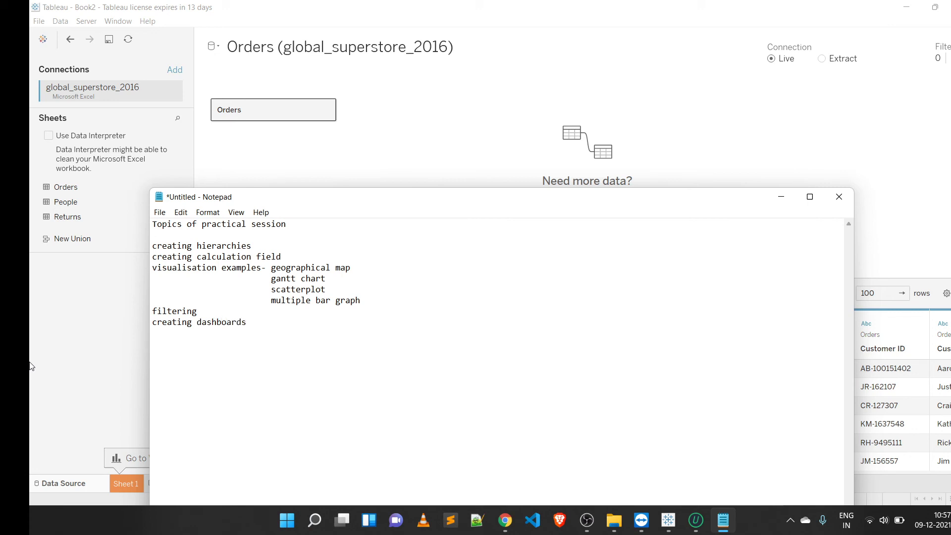
text(creating)
text( o)
key(BackSpace)
text(objects in dashboard )
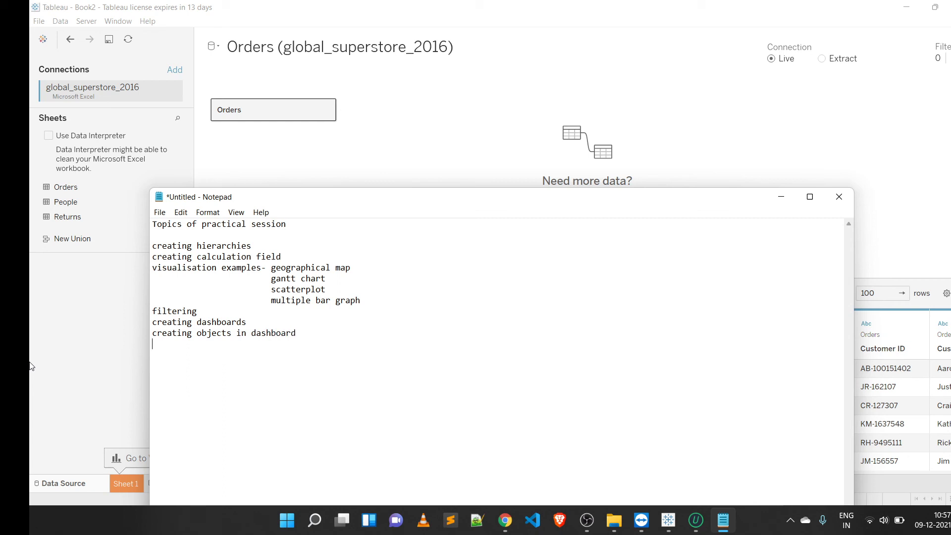
text(formatting in dashboard)
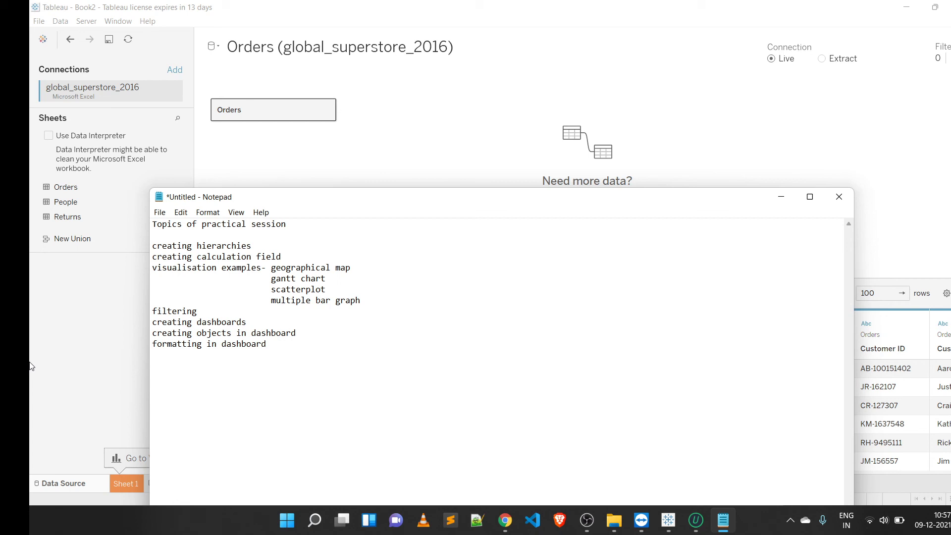
Step: Add the final topics "dynamic titles", "device designer" and "printing to pdf"
text(dev)
key(BackSpace)
key(BackSpace)
text(ynamic titles)
key(Return)
text(device desi)
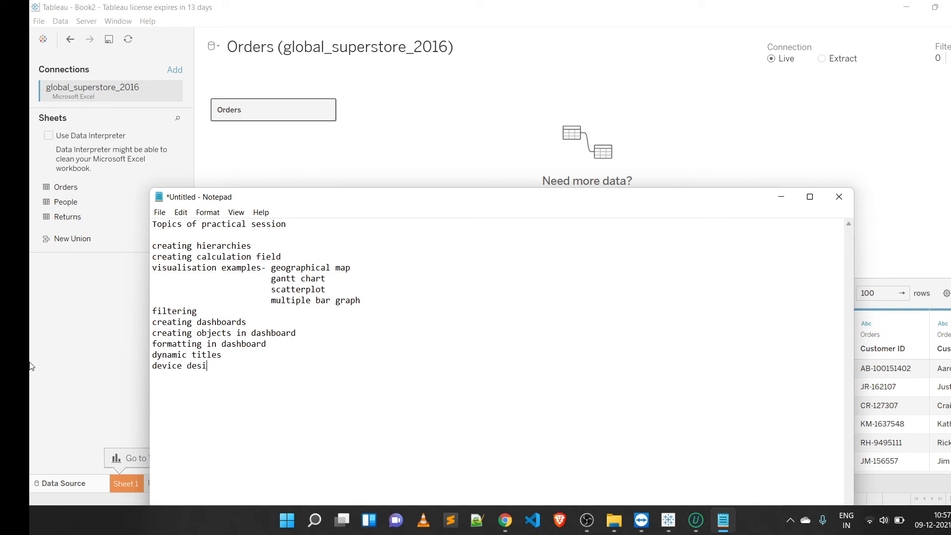
text(gner )
text(printin)
text(g )
text(to pdf)
Step: Minimize Notepad and switch to the Sheet 1 worksheet in Tableau
click(779, 198)
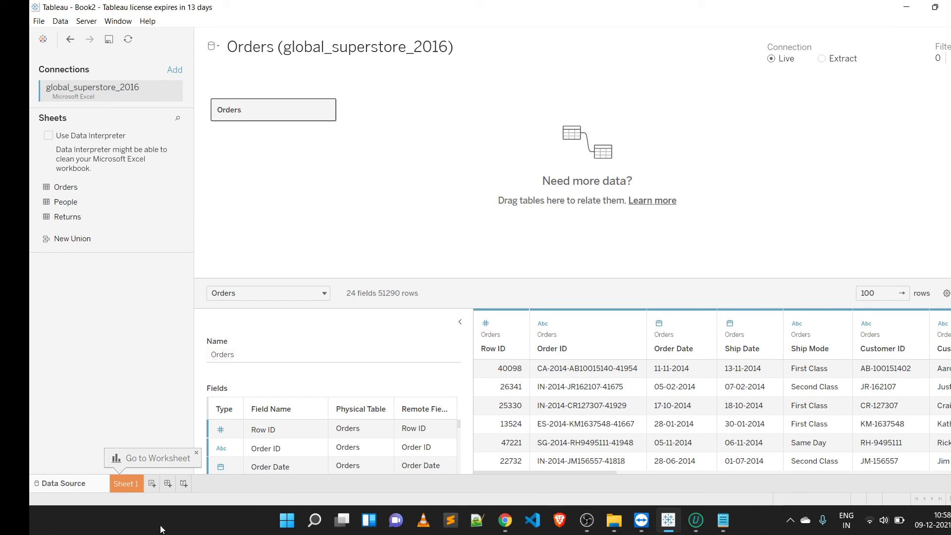
click(115, 486)
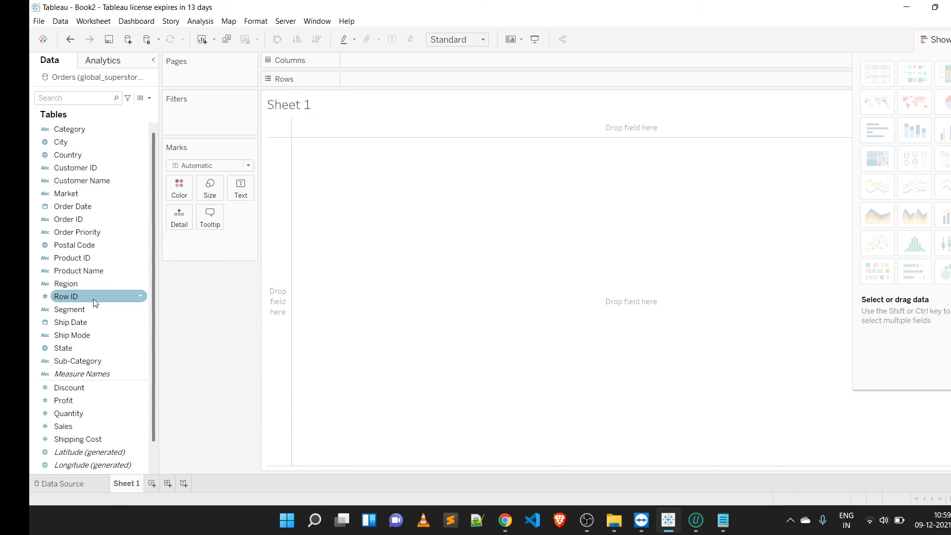
key(XF86AudioLowerVolume)
key(XF86AudioRaiseVolume)
key(XF86AudioRaiseVolume)
key(XF86AudioRaiseVolume)
key(XF86AudioRaiseVolume)
key(XF86AudioRaiseVolume)
key(XF86AudioRaiseVolume)
key(XF86AudioRaiseVolume)
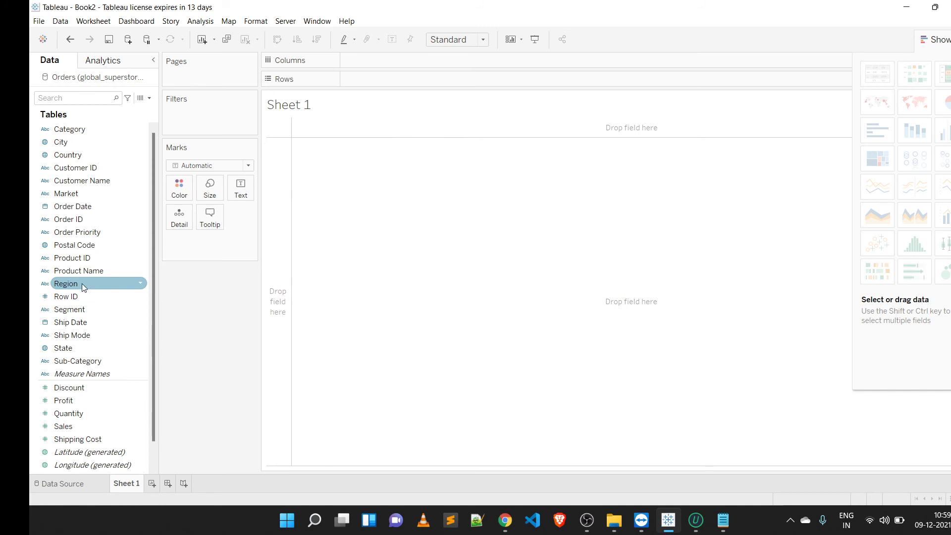
Step: Create a hierarchy named location by combining Region with Country
drag(82, 283, 79, 153)
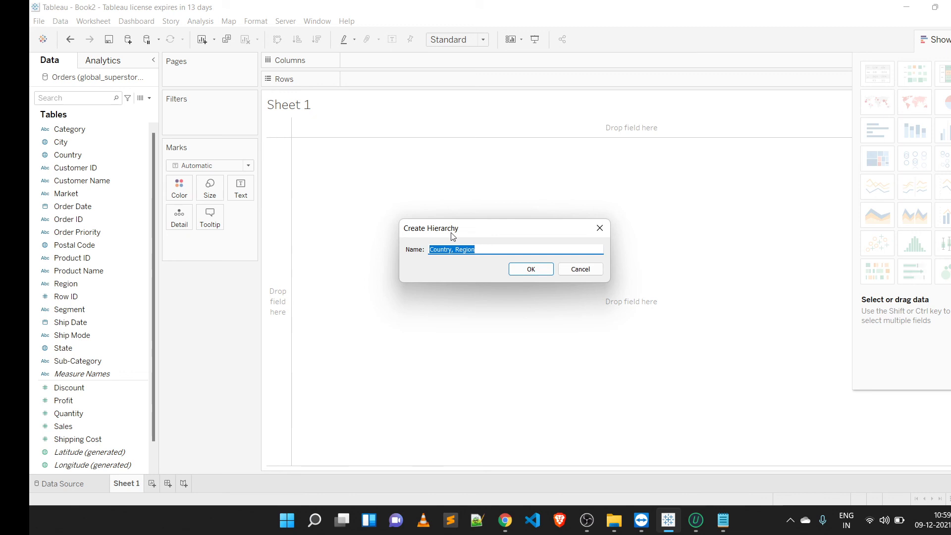
key(BackSpace)
text(location)
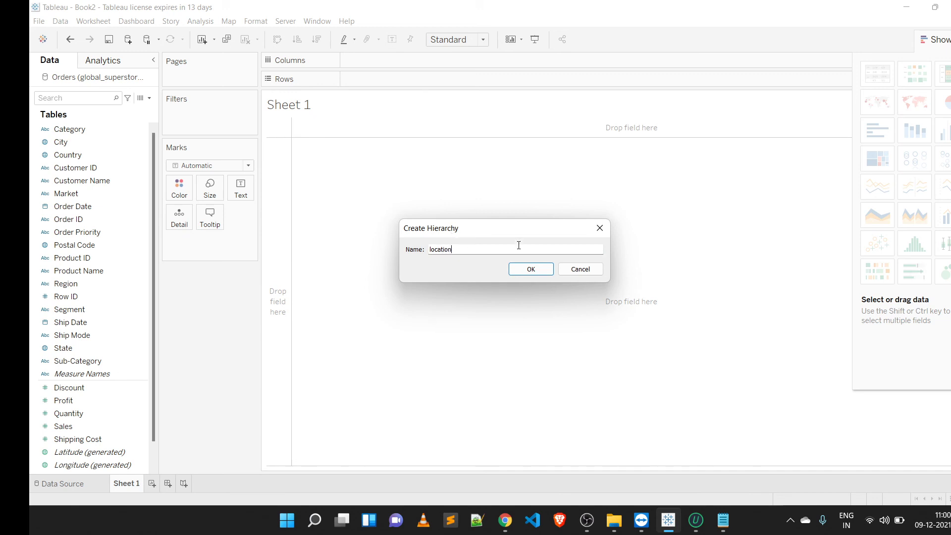
click(514, 273)
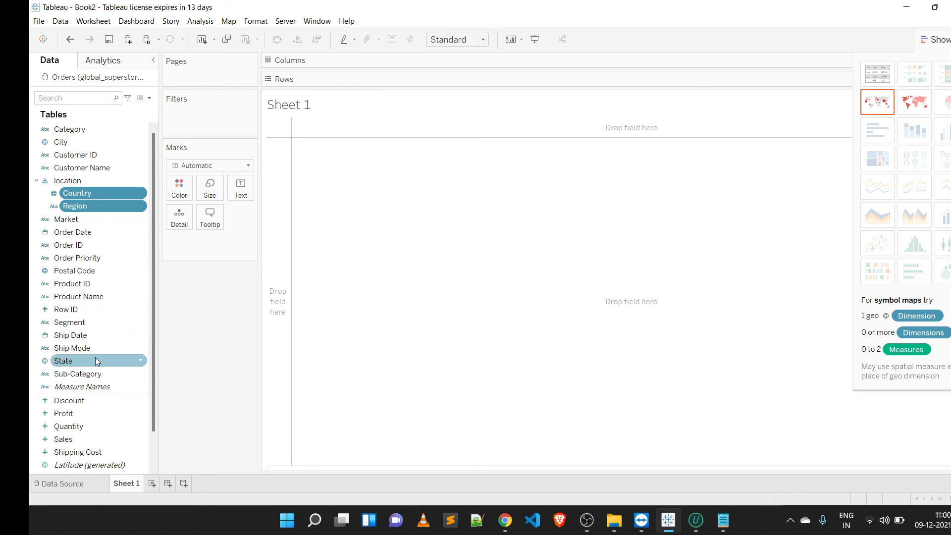
Step: Add State, City and Postal Code into the location hierarchy in that order
drag(96, 354, 110, 212)
click(93, 141)
drag(93, 140, 101, 242)
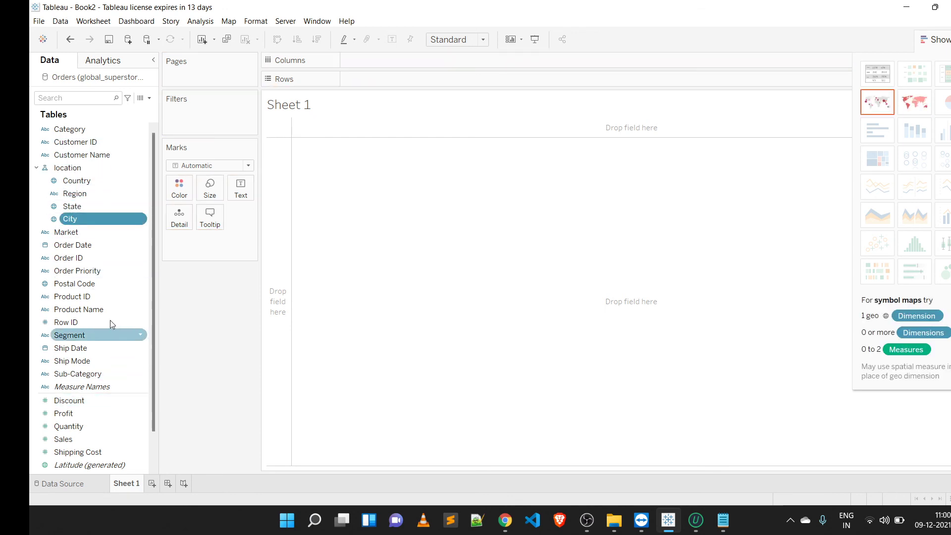
drag(100, 293, 102, 225)
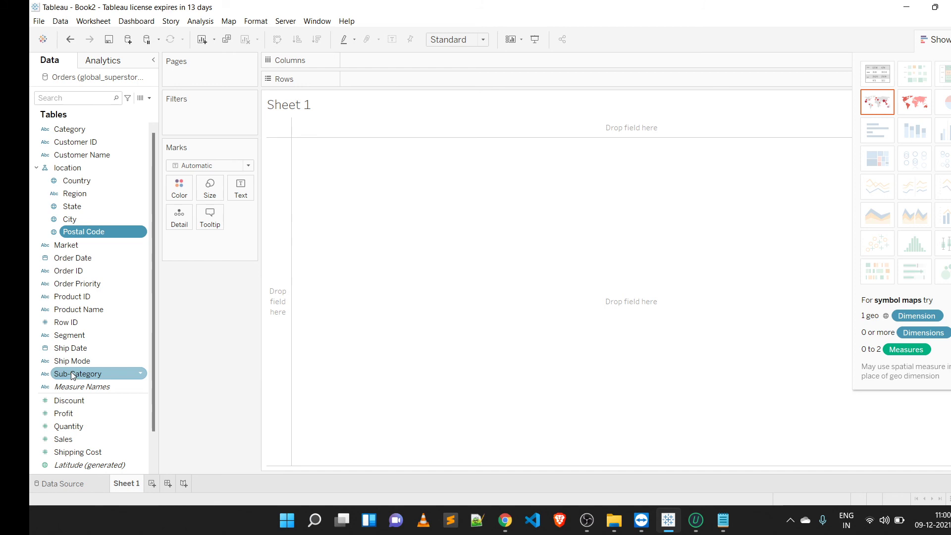
Step: Create a hierarchy named Product by combining Sub-Category with Category
drag(72, 375, 73, 131)
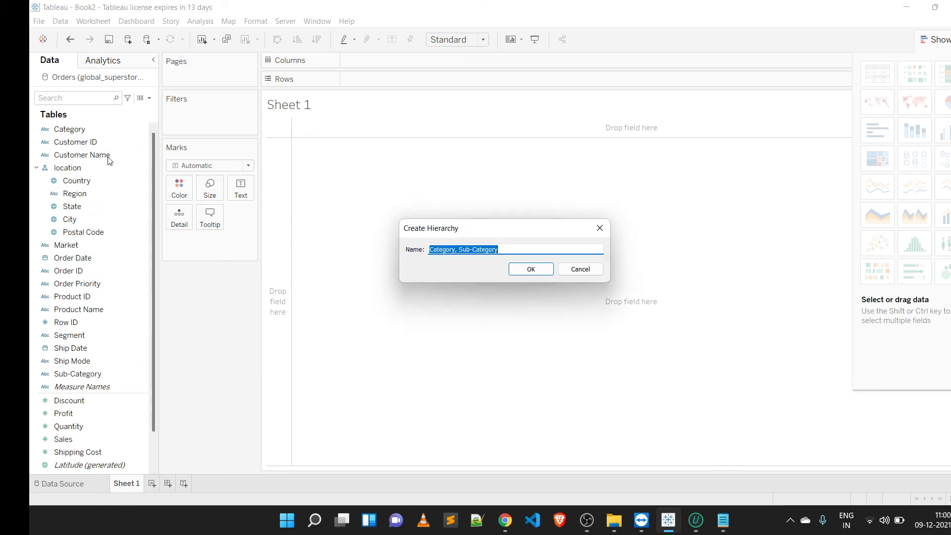
key(BackSpace)
text(P)
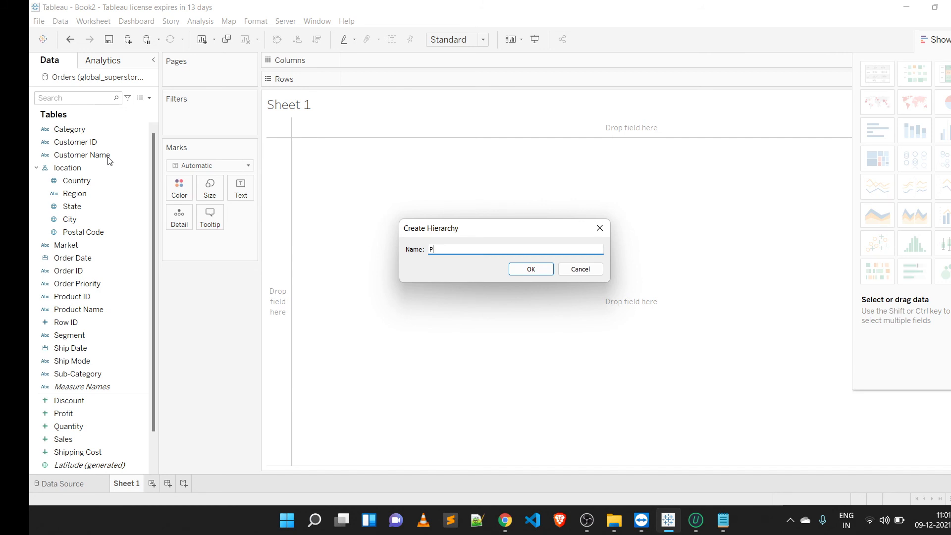
text(roduct)
click(544, 270)
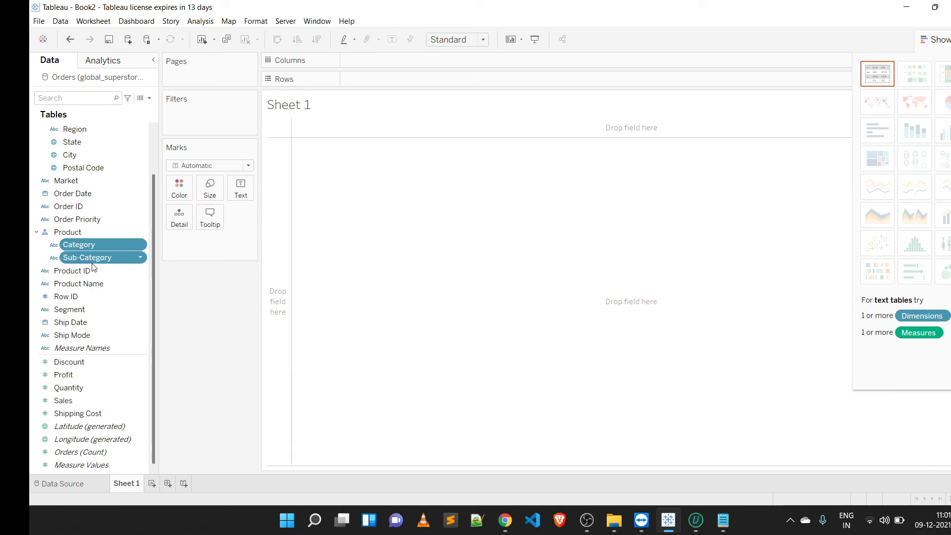
Step: Add Product Name and Product ID into the Product hierarchy
mouse_move(105, 283)
mouse_down()
mouse_move(108, 252)
mouse_move(114, 272)
mouse_up()
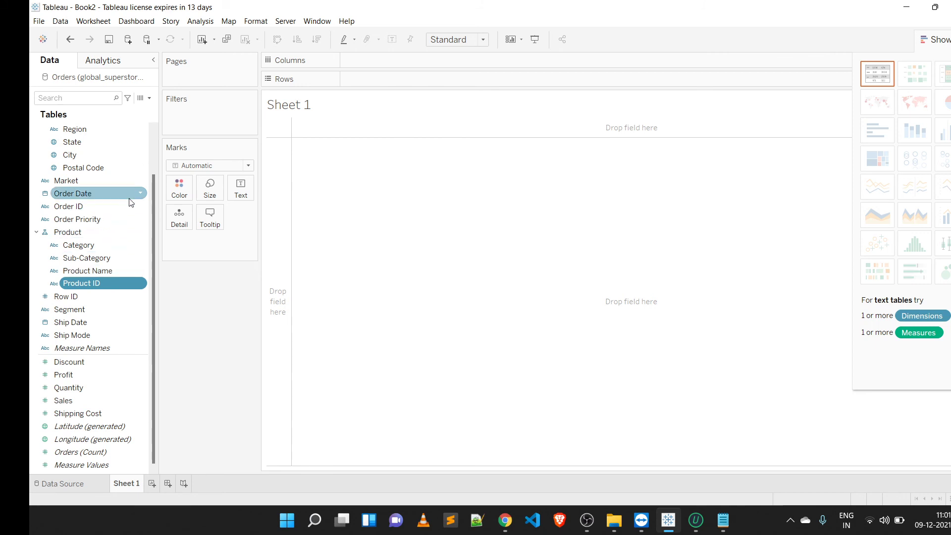
click(153, 147)
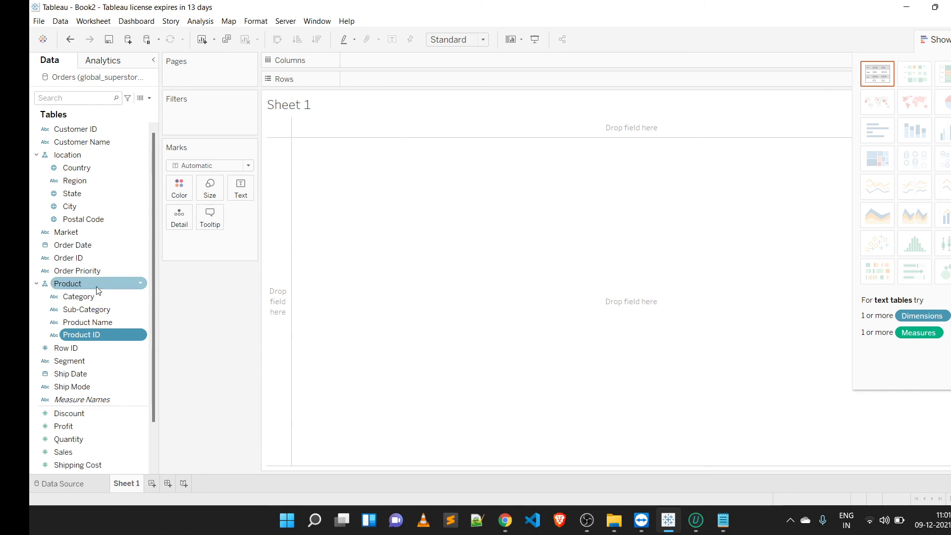
Step: Build a bar chart with the Product hierarchy on Rows and Sales on Columns, hiding Show Me
drag(97, 291, 399, 79)
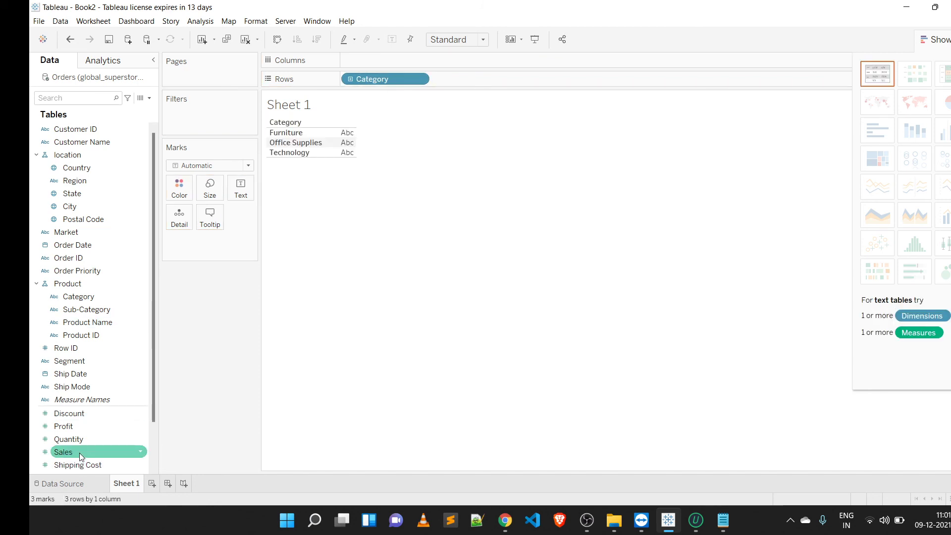
drag(79, 452, 381, 67)
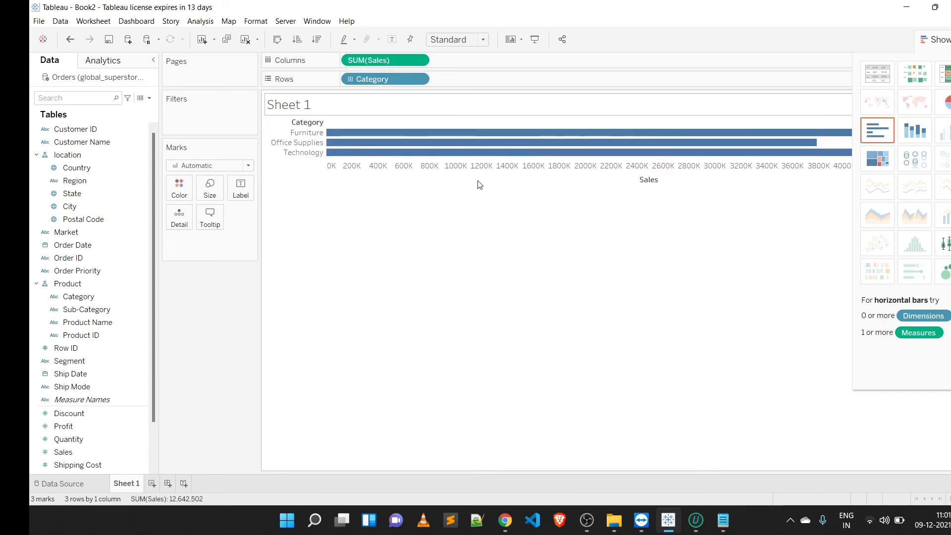
click(948, 46)
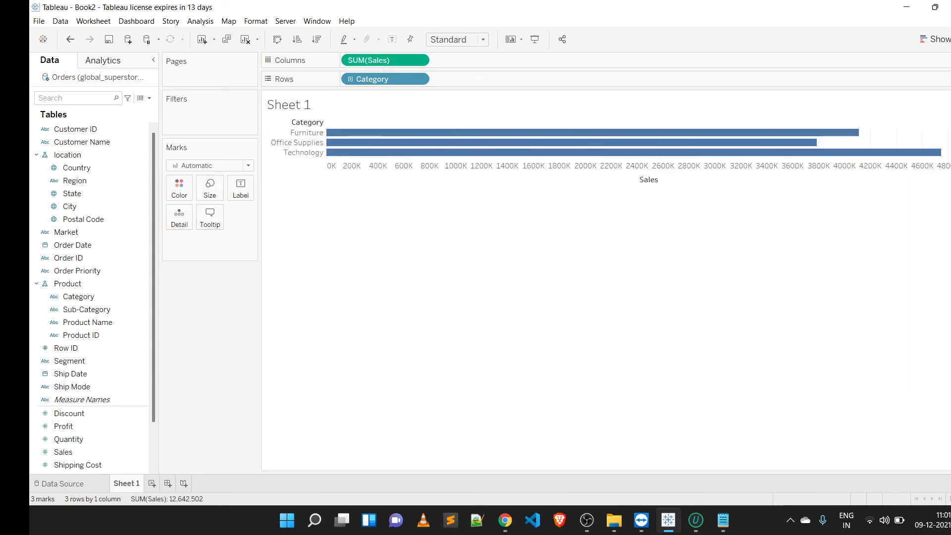
Step: Drill down the Product hierarchy on Rows from Category to Sub-Category and then Product Name
click(397, 153)
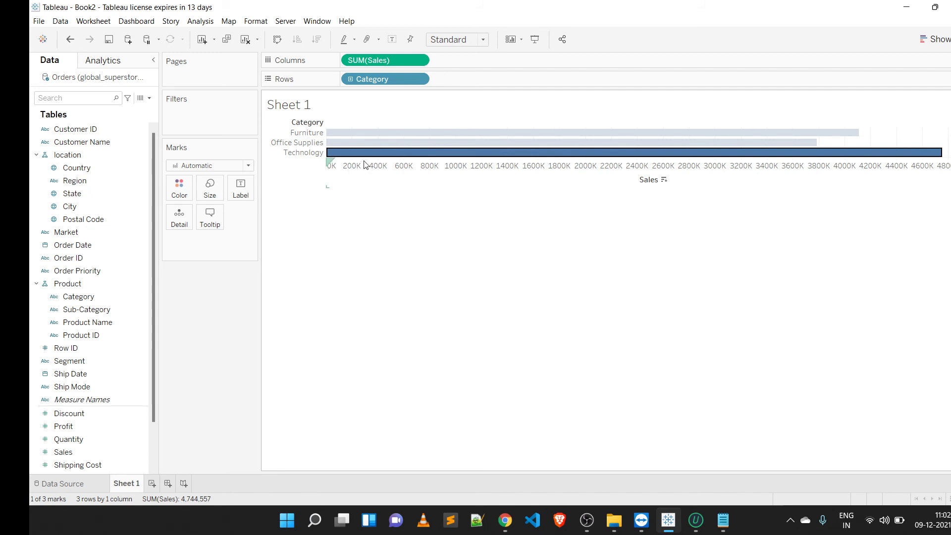
click(319, 167)
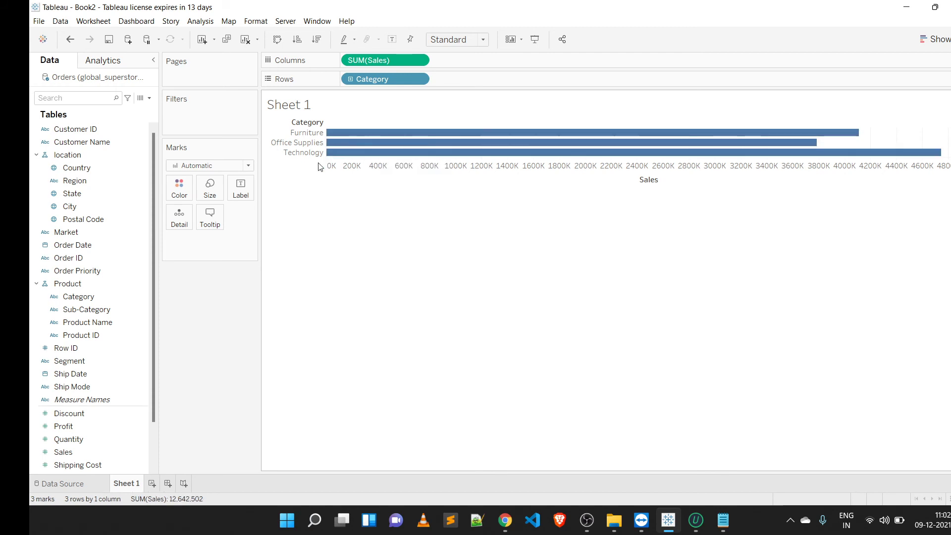
click(350, 79)
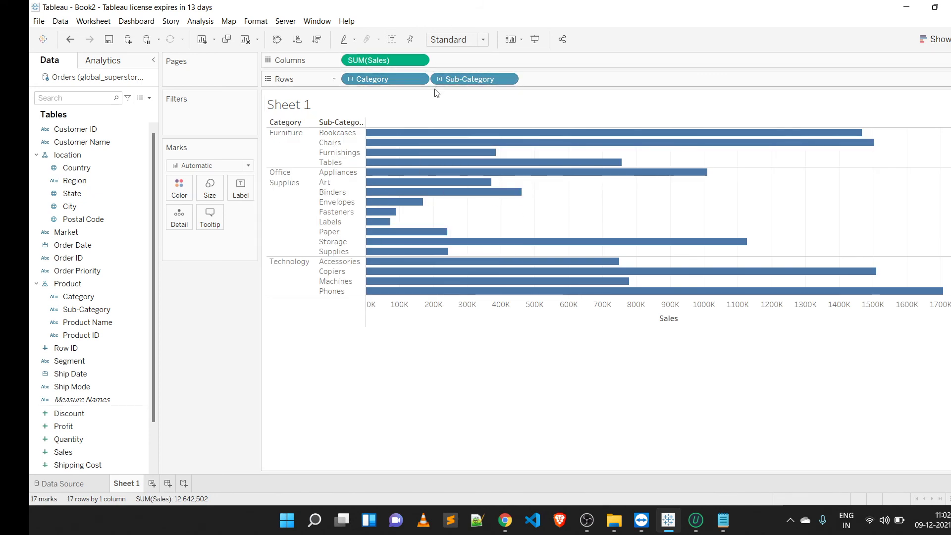
mouse_move(373, 202)
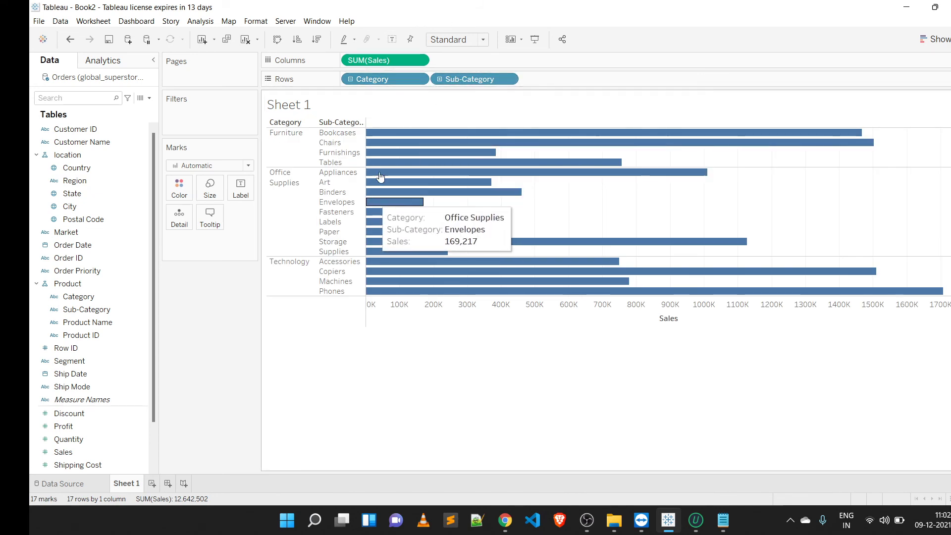
click(438, 79)
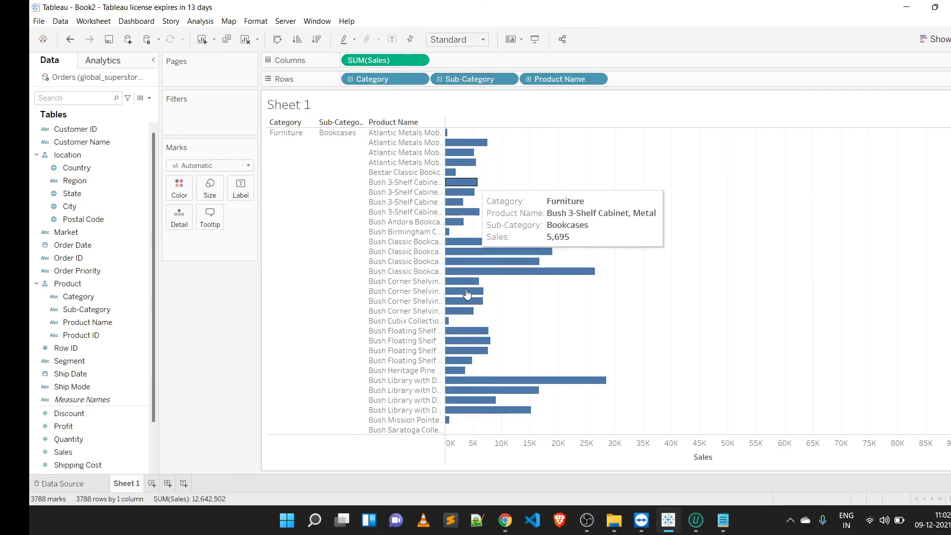
mouse_move(467, 293)
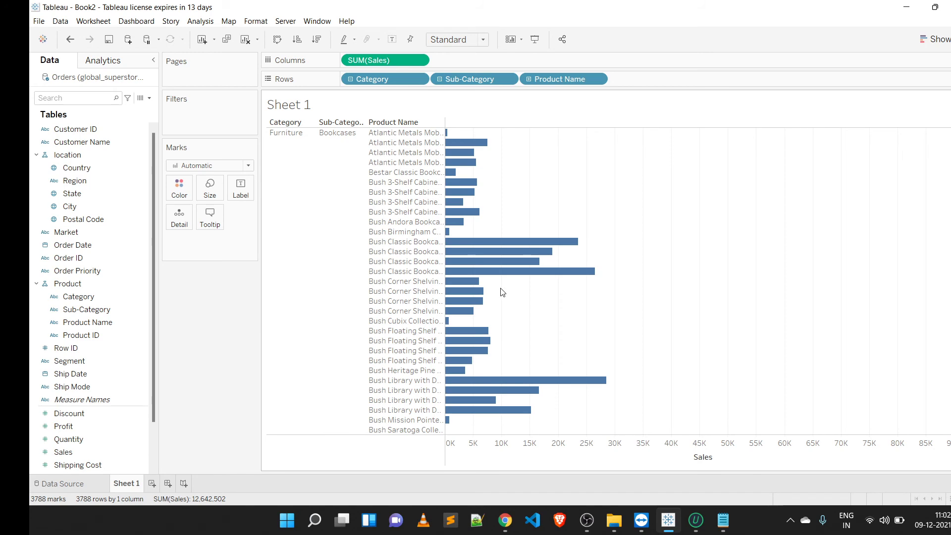
Step: Scroll through the product names listed under each category and sub-category in the bar chart
scroll(652, 224, down, 20)
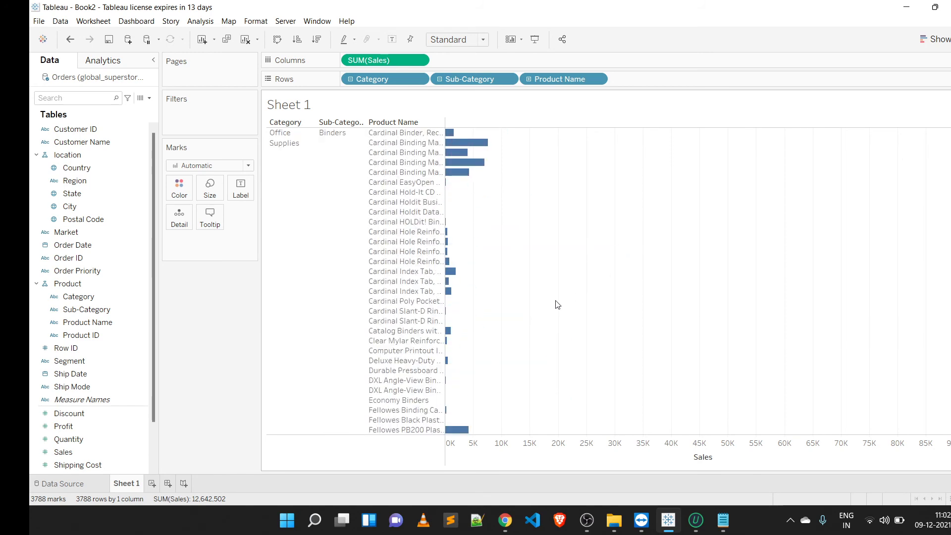
scroll(557, 303, down, 15)
scroll(511, 318, down, 15)
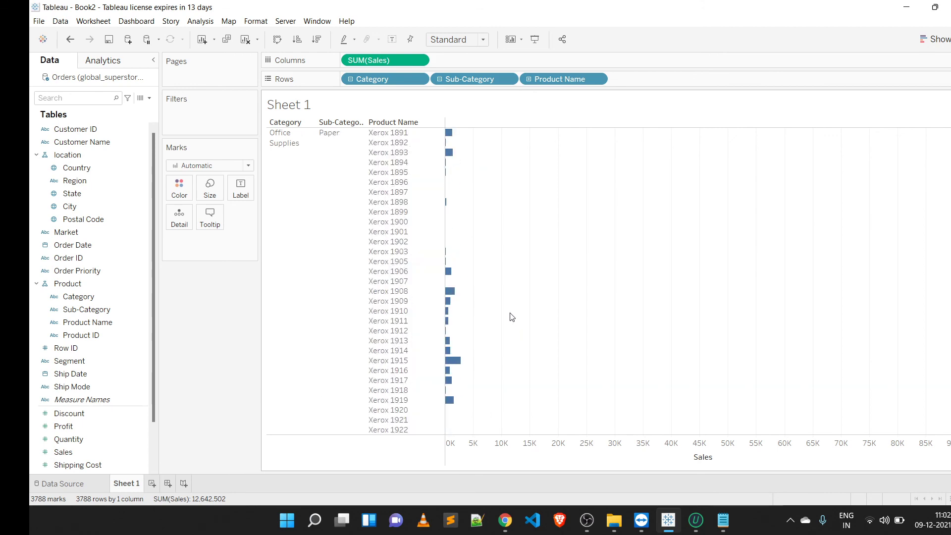
scroll(511, 317, down, 15)
scroll(511, 317, up, 20)
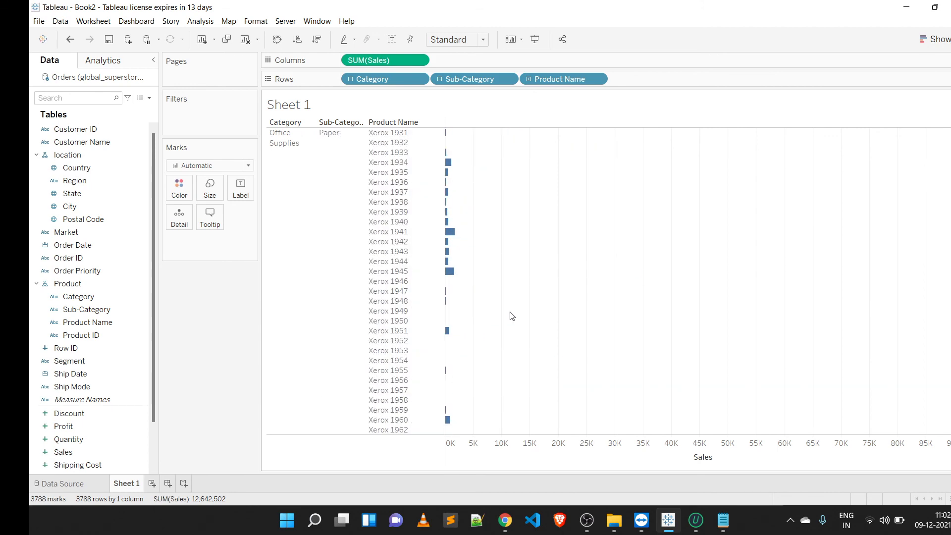
scroll(508, 314, up, 20)
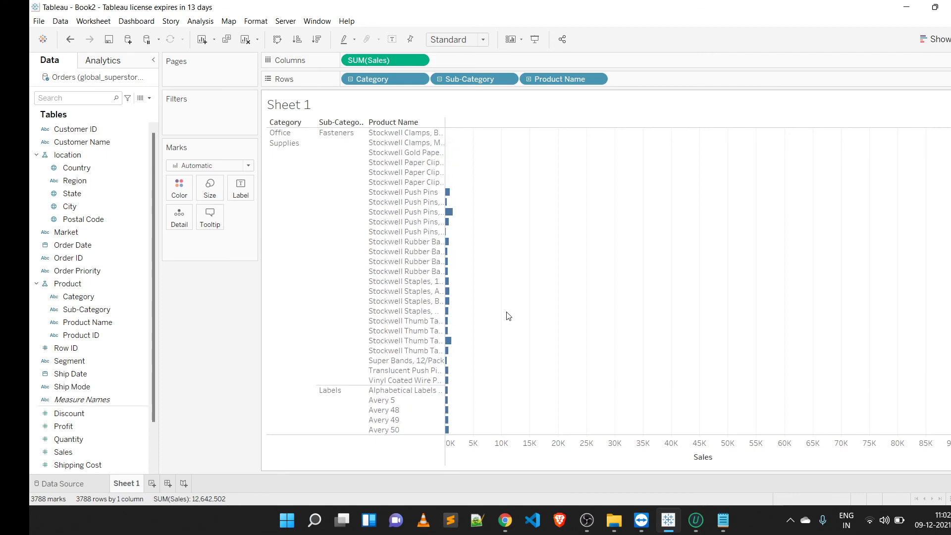
scroll(509, 310, up, 12)
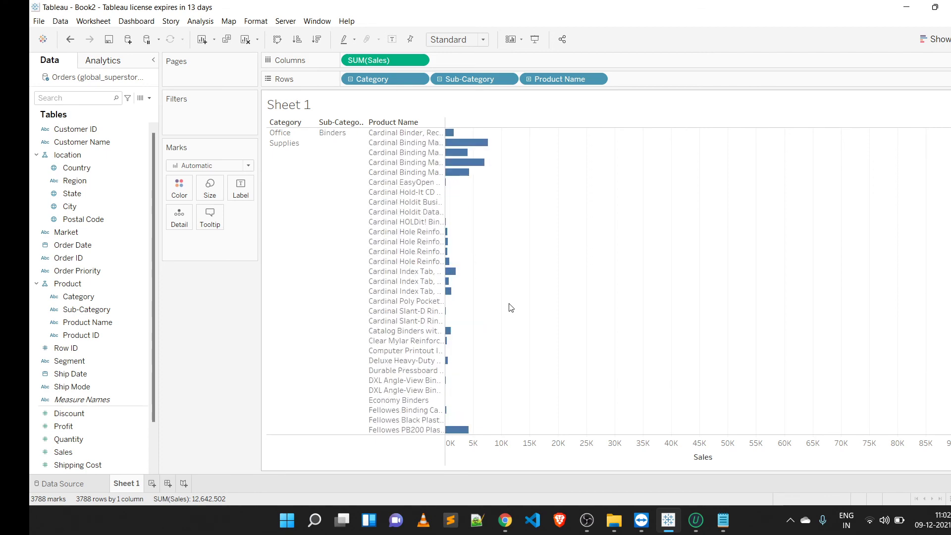
scroll(510, 308, up, 8)
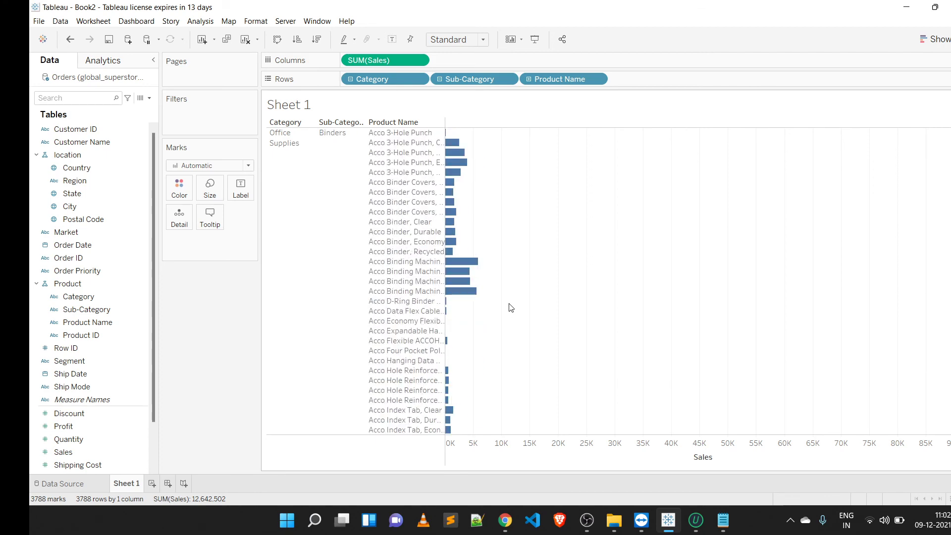
scroll(511, 307, up, 20)
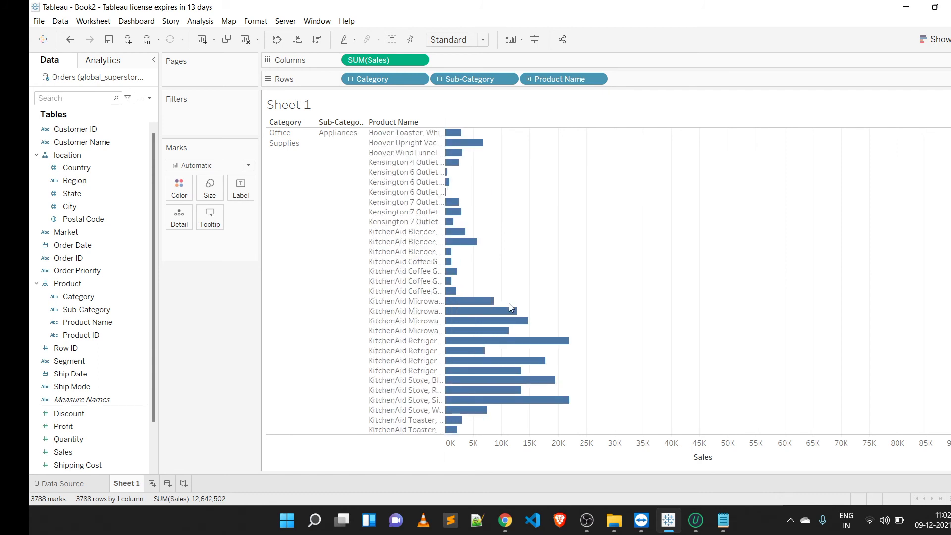
Step: Sort the product bars in descending order of sum of Sales
click(316, 39)
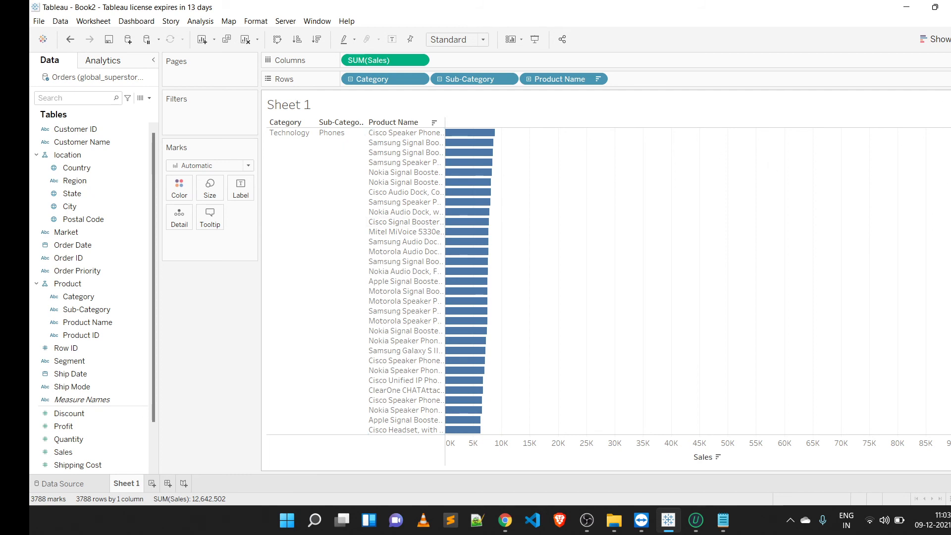
scroll(406, 282, up, 5)
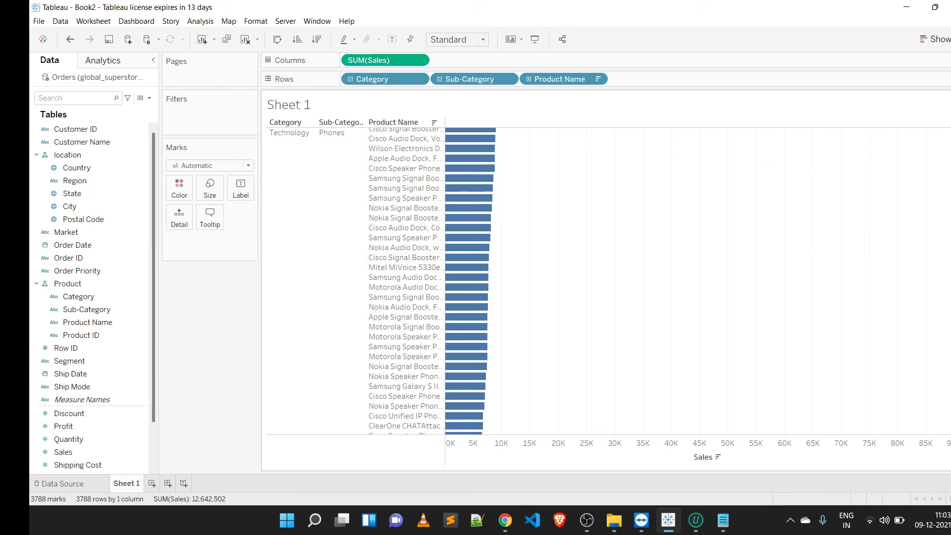
scroll(406, 282, up, 8)
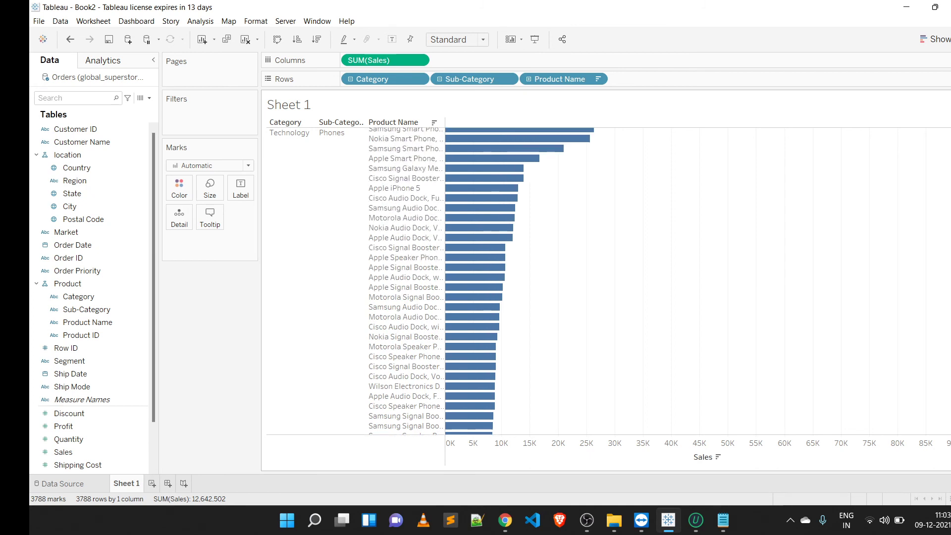
scroll(406, 282, up, 3)
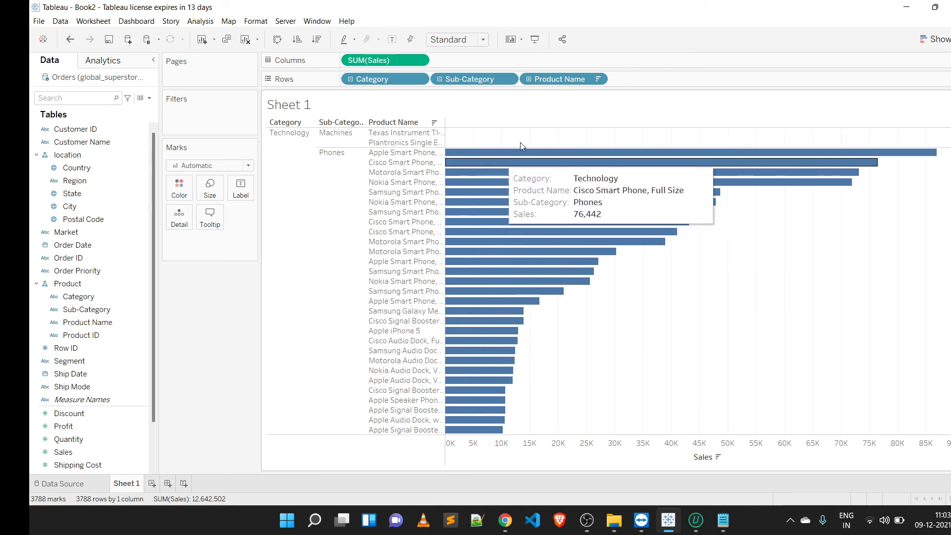
Step: Select the top-selling Phones bar to inspect it, then clear the selection
click(529, 153)
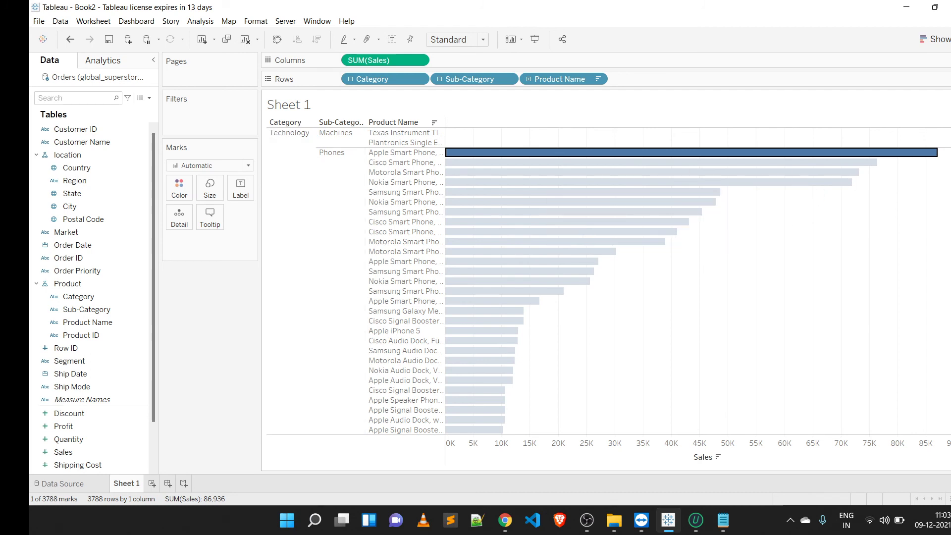
scroll(633, 282, up, 1)
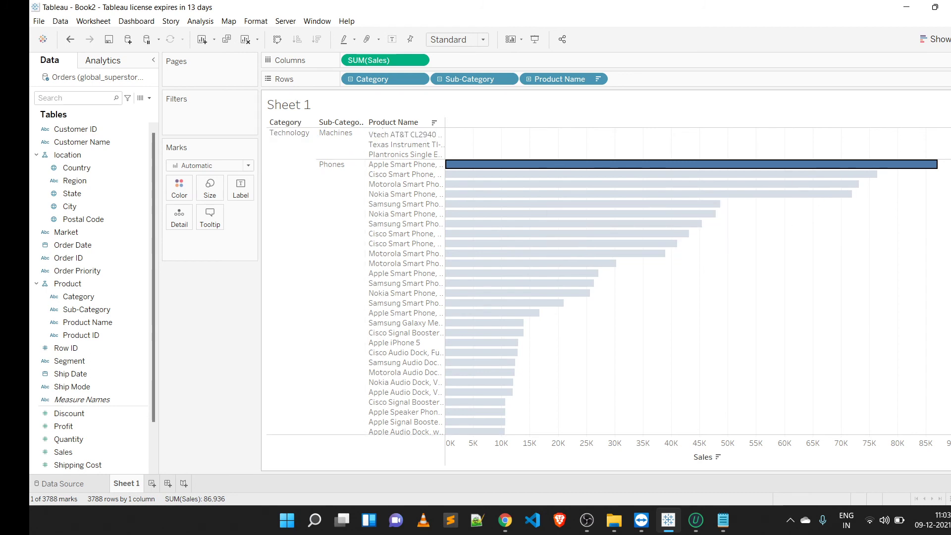
click(900, 216)
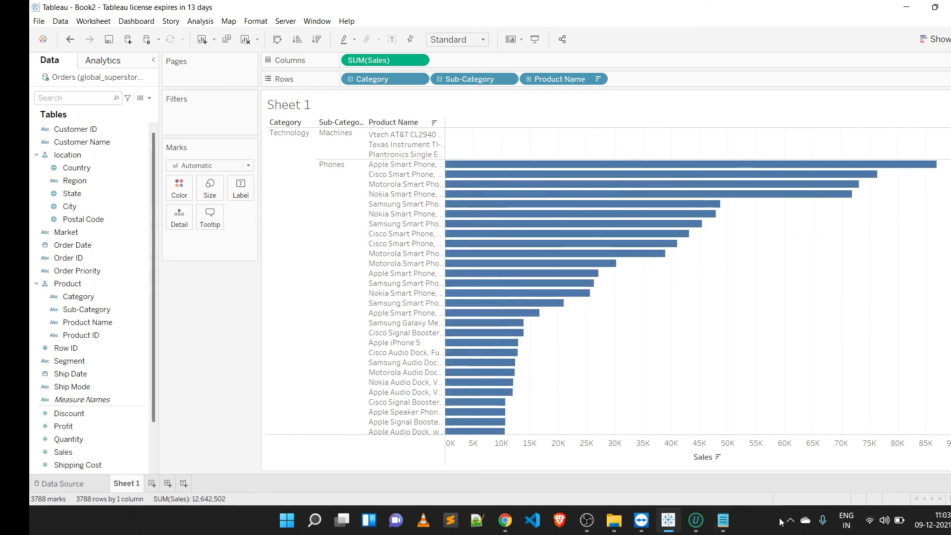
Step: Switch to Notepad to review the practical session topics, then return to Tableau
mouse_move(707, 514)
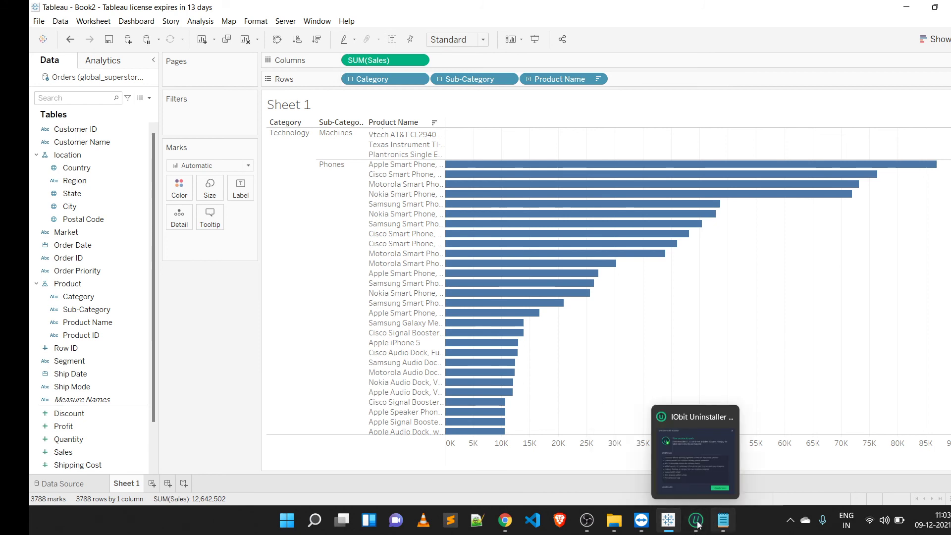
click(718, 524)
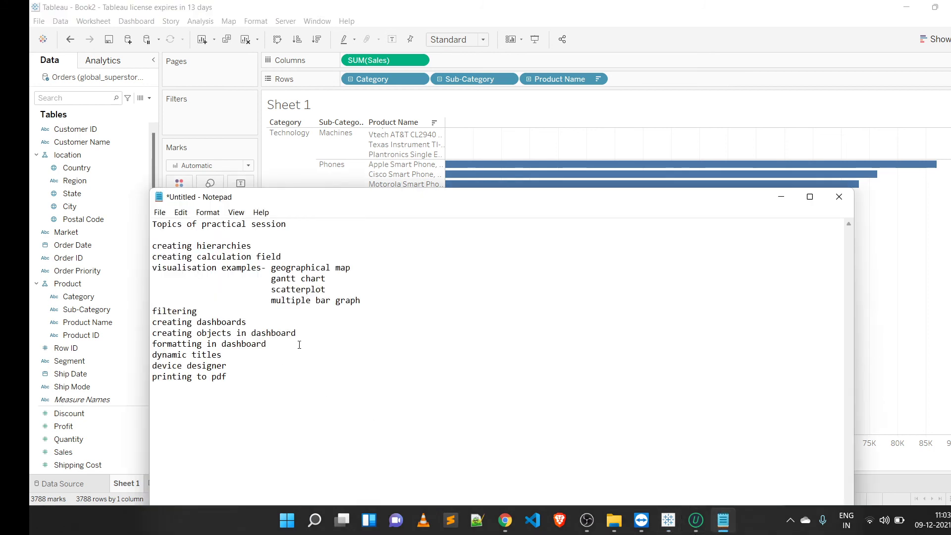
click(738, 160)
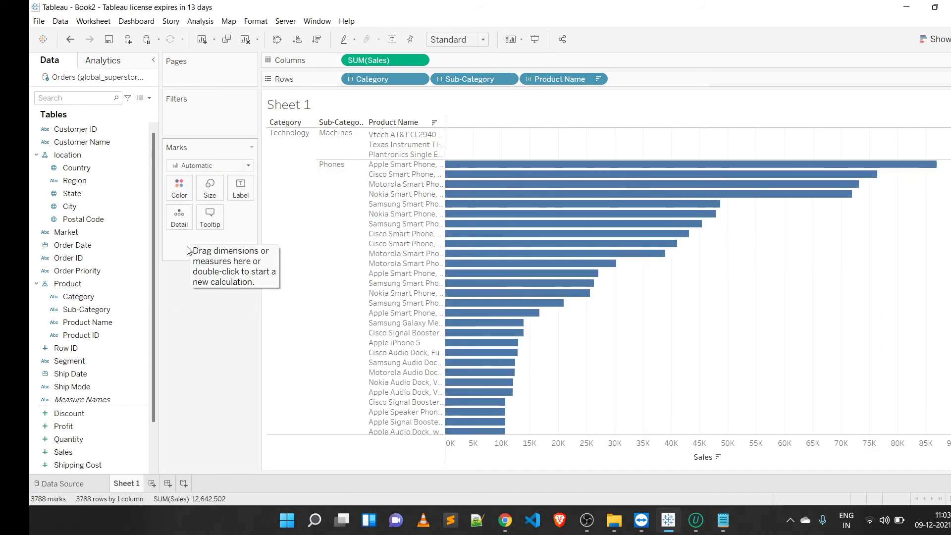
Step: Create a new worksheet
click(117, 182)
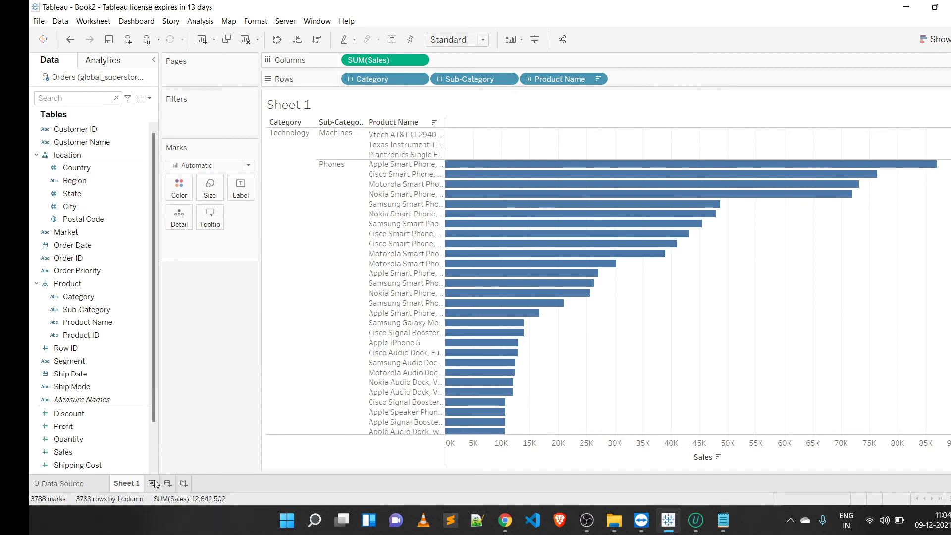
click(88, 26)
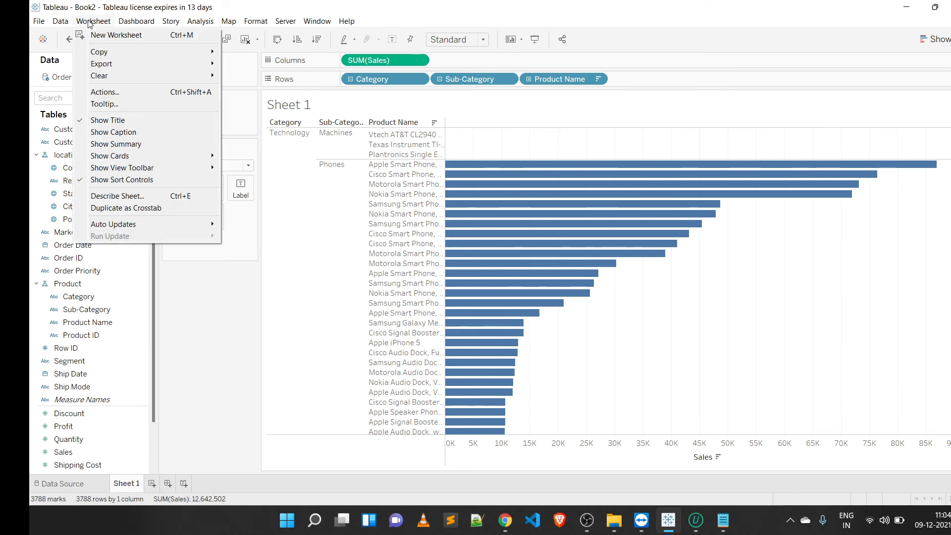
click(116, 38)
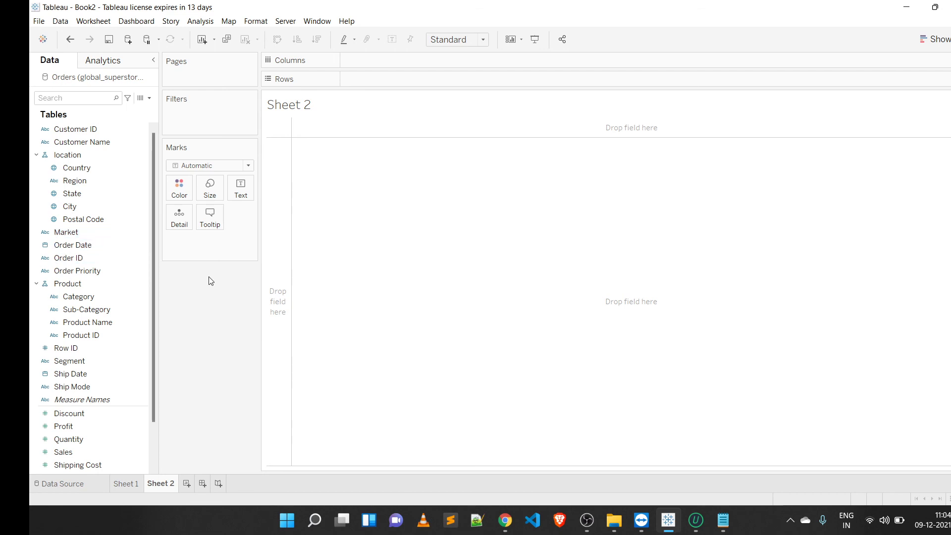
Step: Open a new calculated field and name it ceiling
click(151, 99)
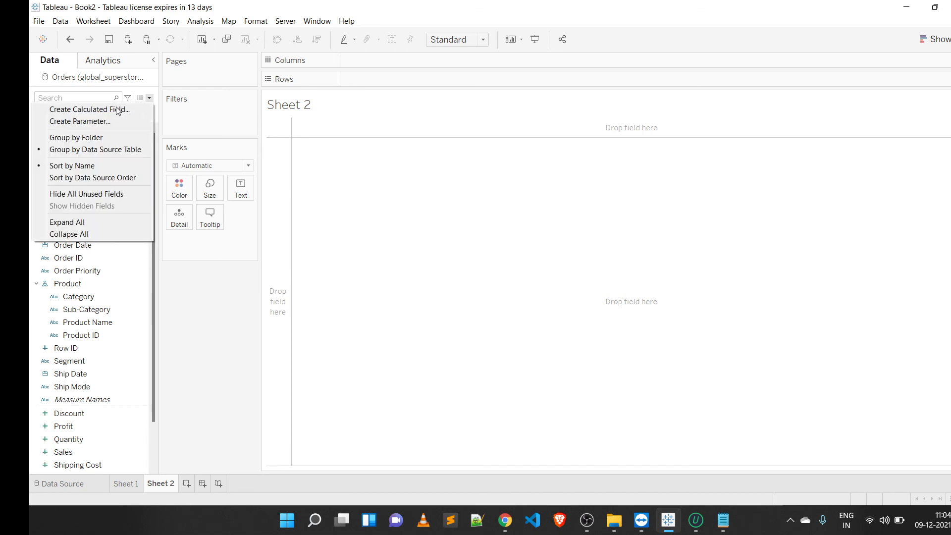
click(204, 21)
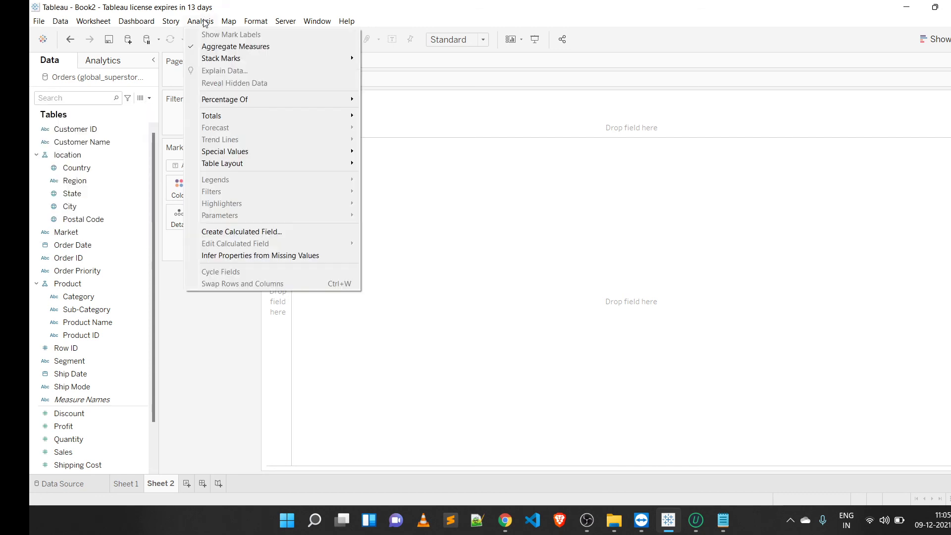
click(263, 231)
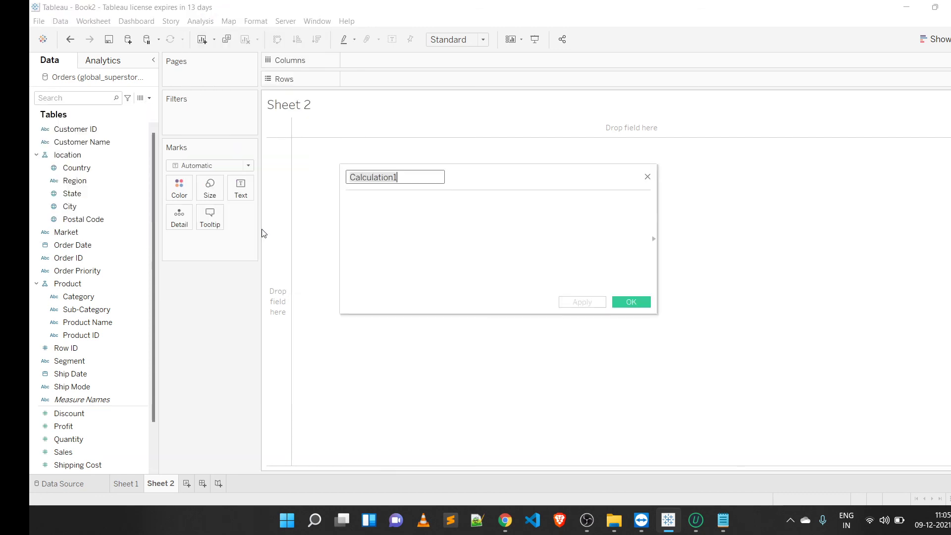
key(BackSpace)
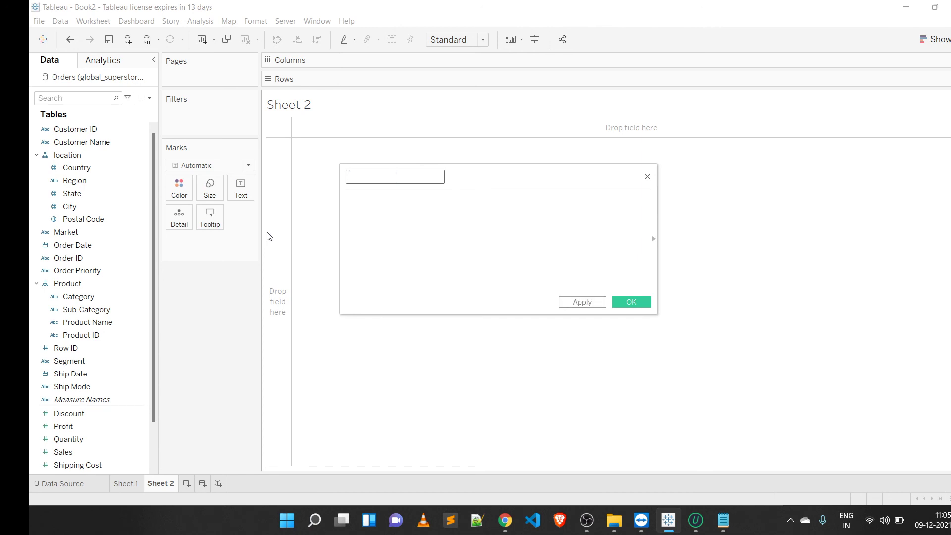
text(ceiling)
click(423, 220)
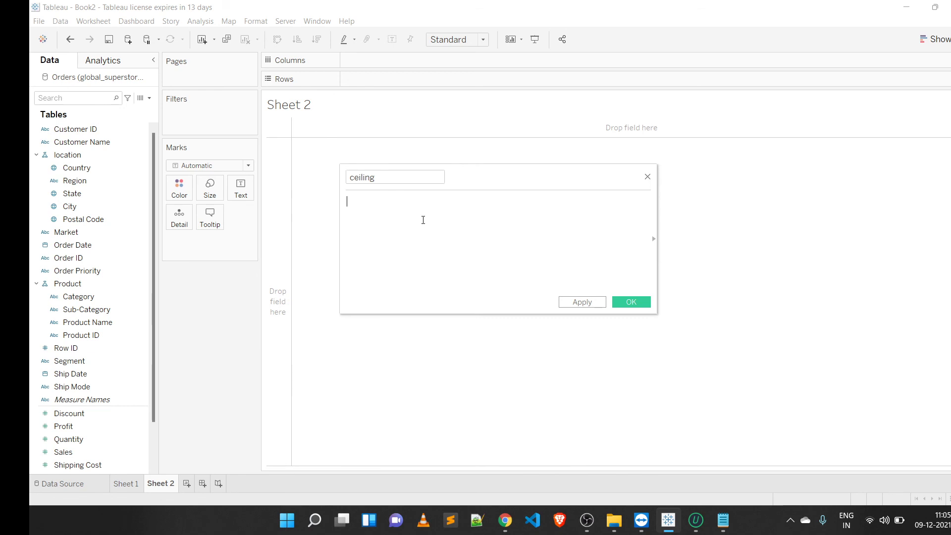
Step: Enter the formula CEILING(6.24) and save the calculated field
text(ceiling)
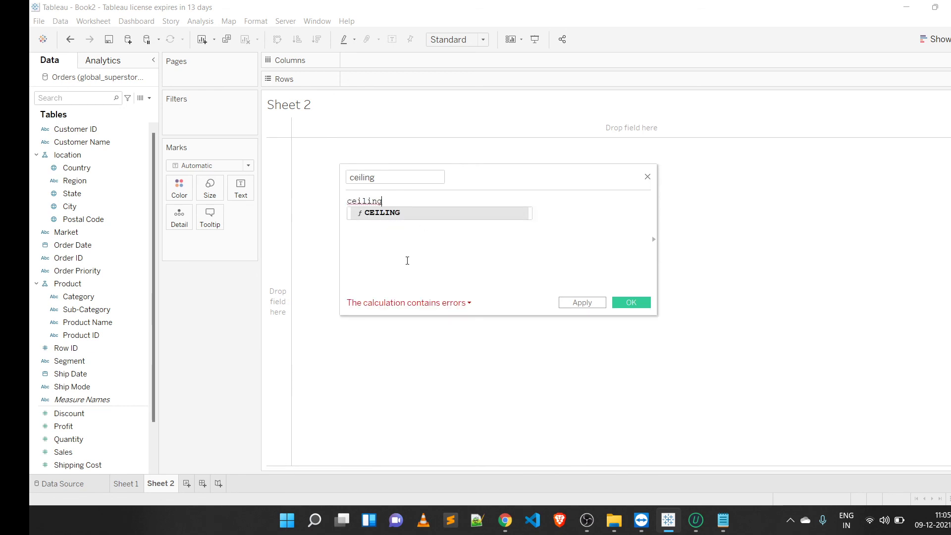
double_click(407, 215)
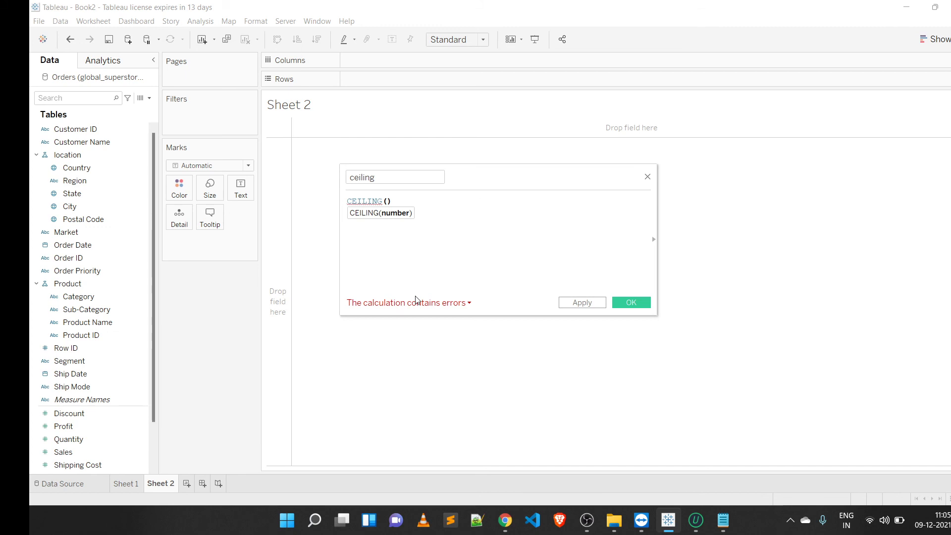
text(6.24)
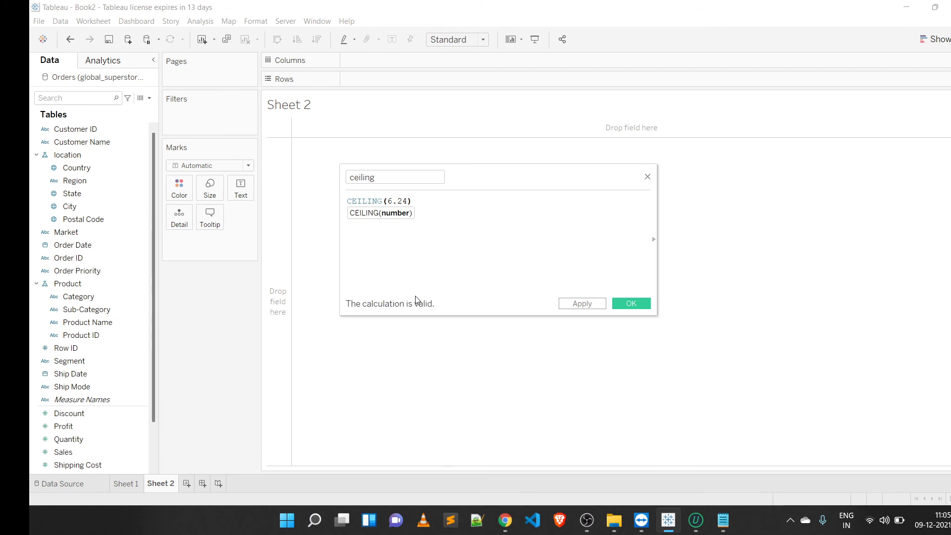
click(653, 240)
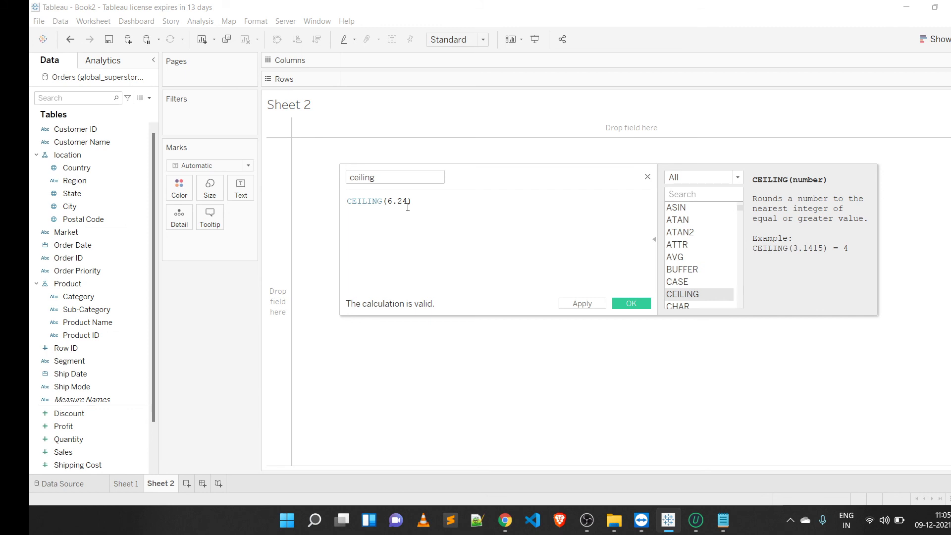
click(628, 304)
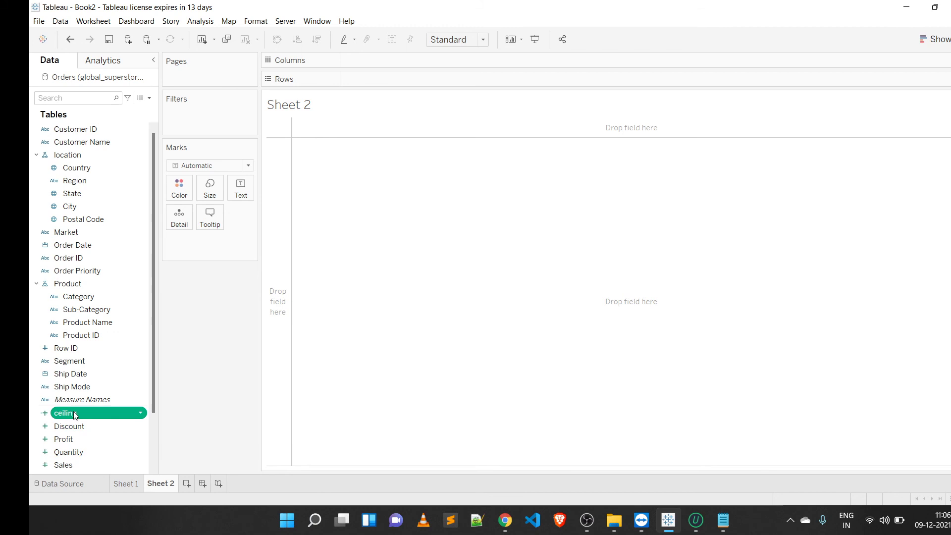
Step: Add the ceiling field to the Marks card and convert it to a dimension
drag(74, 415, 567, 278)
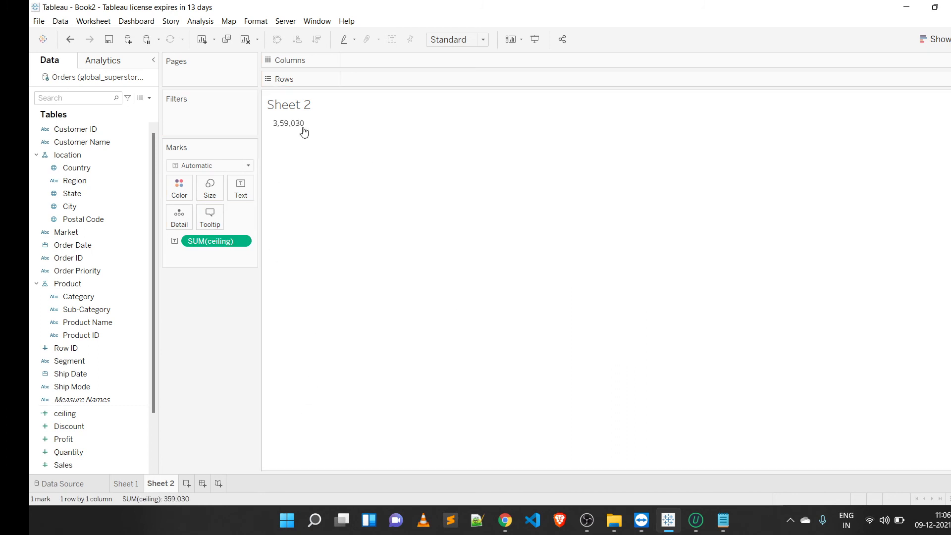
mouse_move(302, 128)
right_click(222, 243)
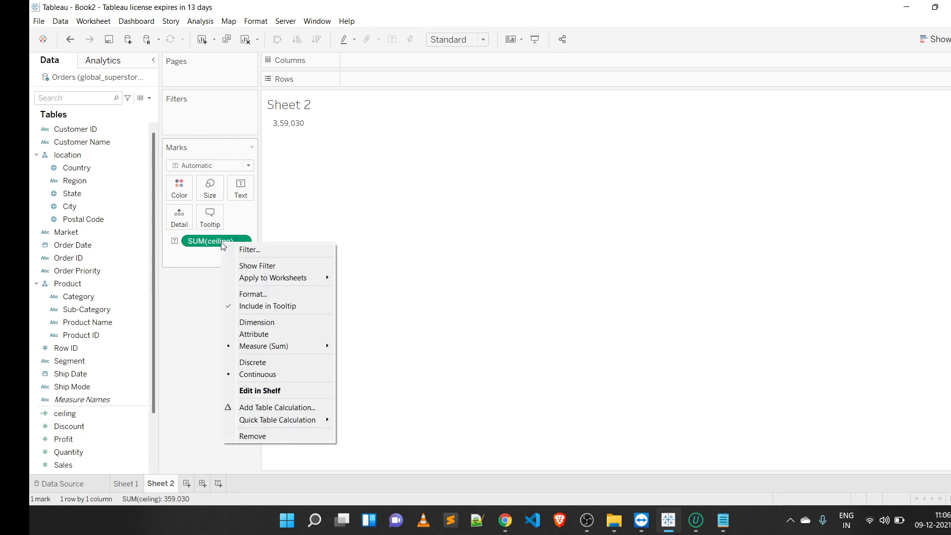
click(287, 323)
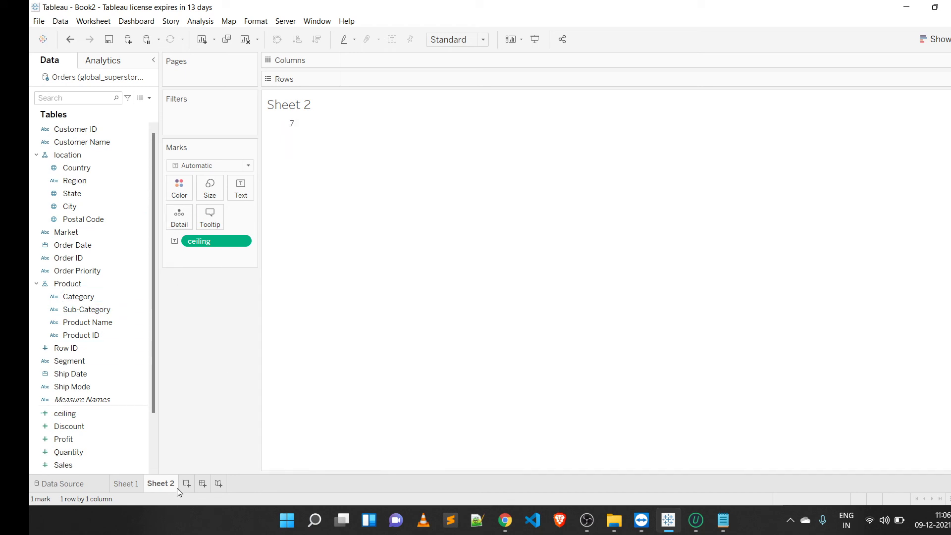
Step: Create another new worksheet and open a new calculated field named Floor
click(190, 484)
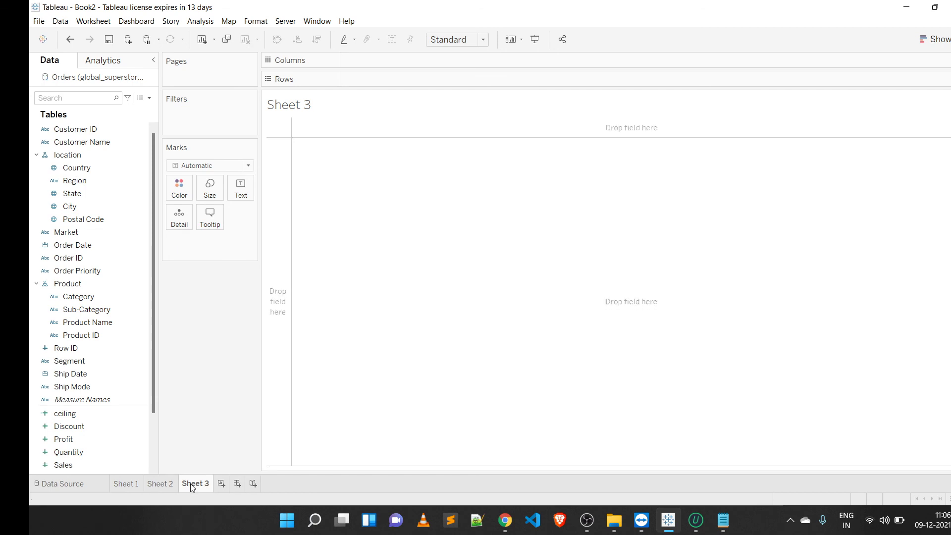
click(149, 98)
click(113, 110)
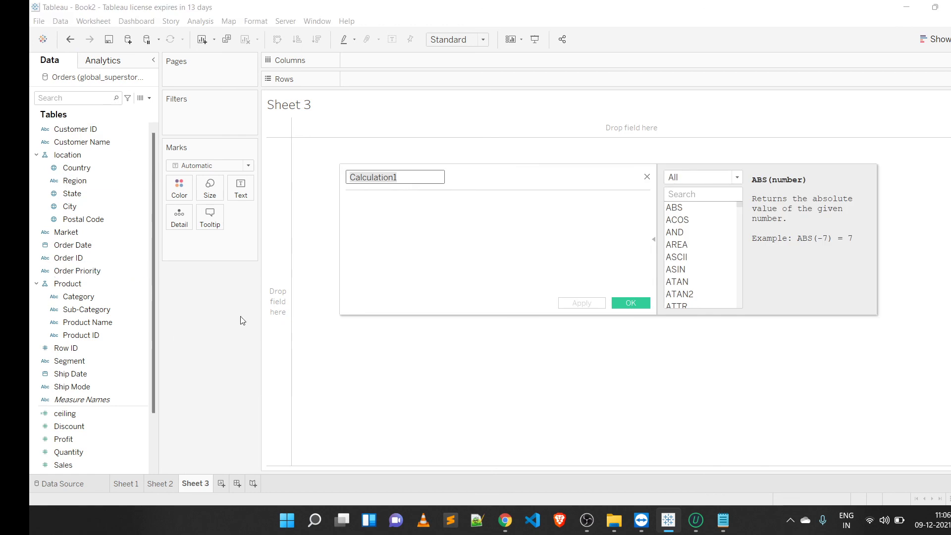
key(BackSpace)
text(Floor)
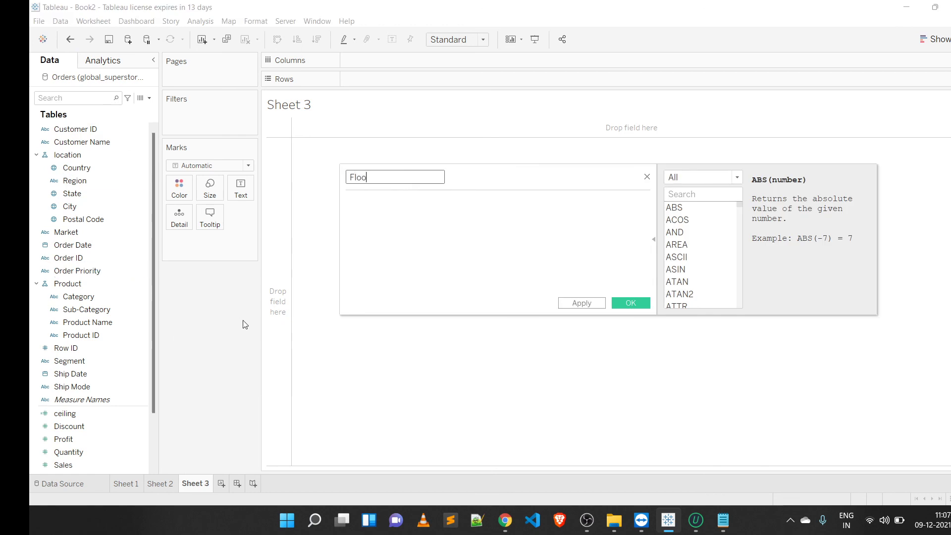
Step: Enter the formula FLOOR(6.98) and save the calculated field
click(439, 251)
text(floo)
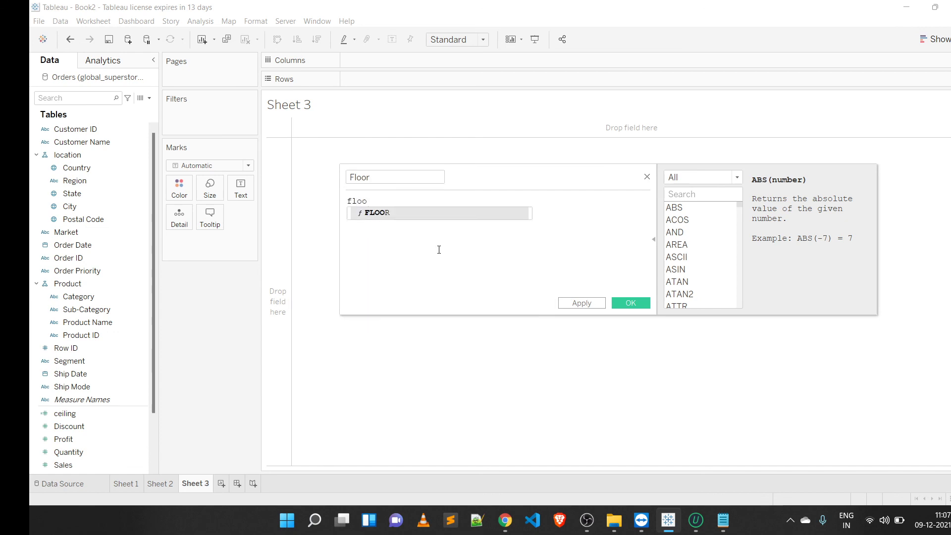
click(424, 213)
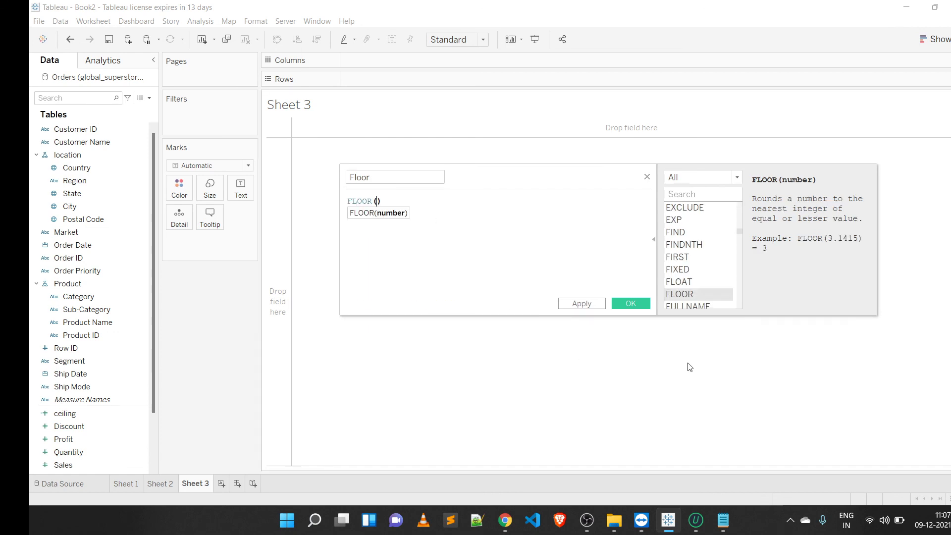
text(6.98)
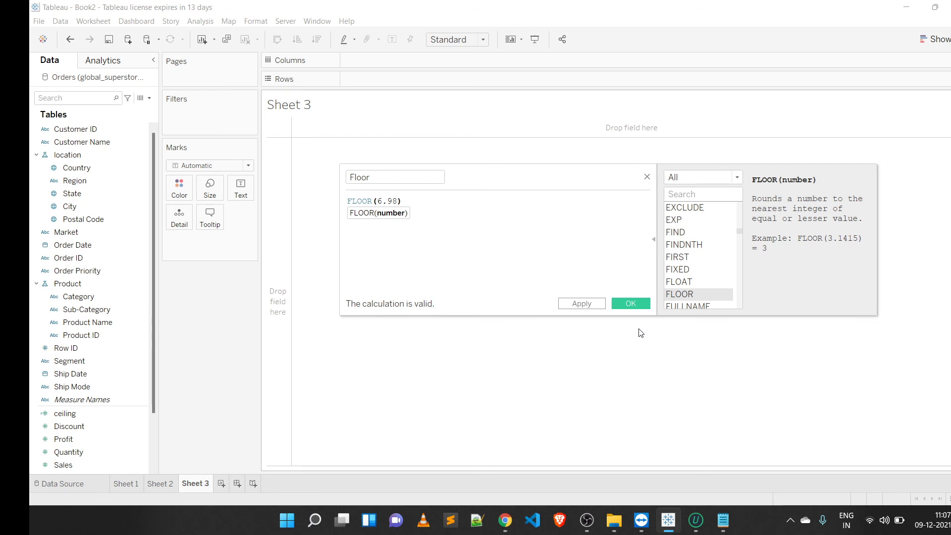
click(622, 305)
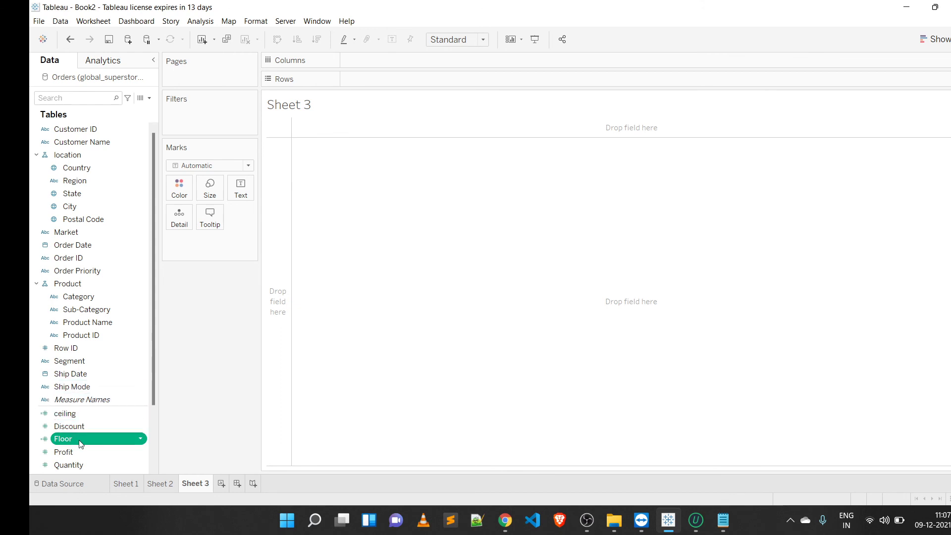
Step: Add the Floor field to the Marks card and convert it to a dimension
drag(121, 434, 439, 336)
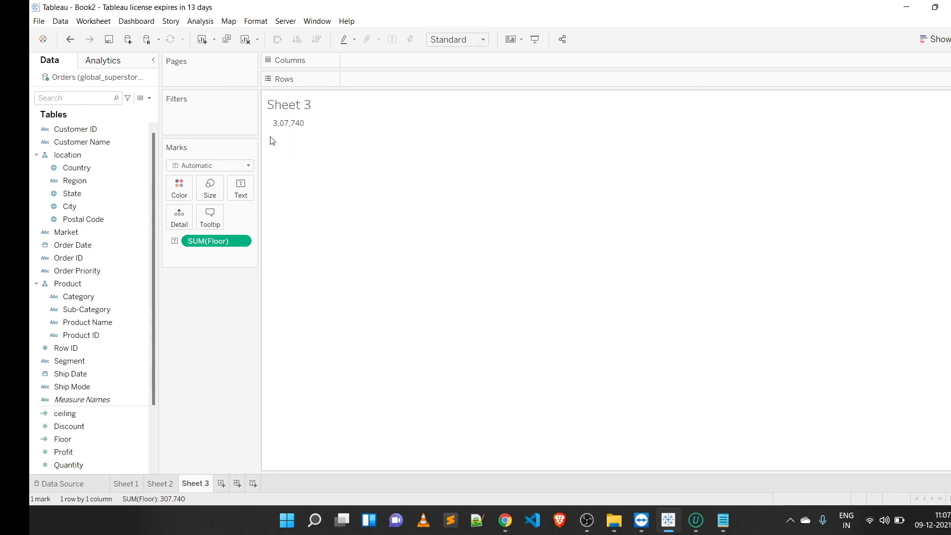
right_click(241, 241)
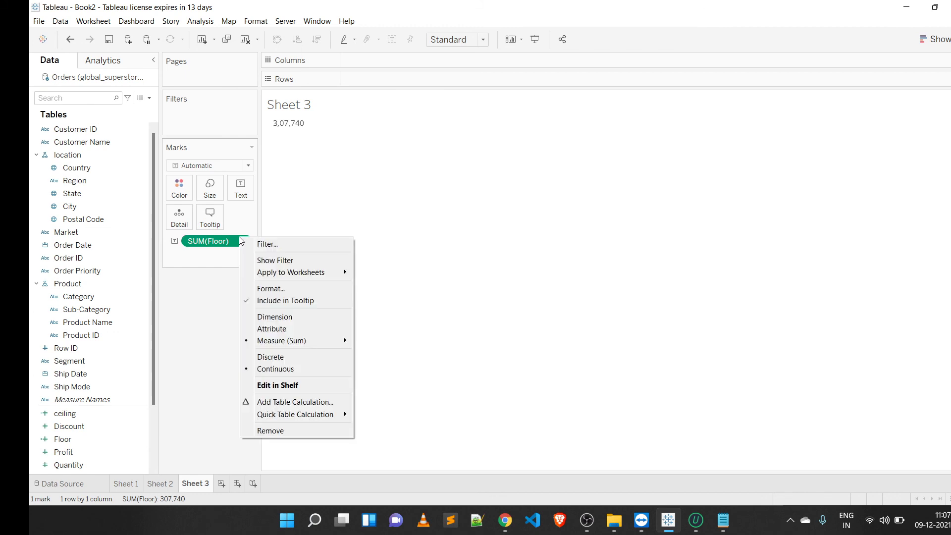
click(298, 317)
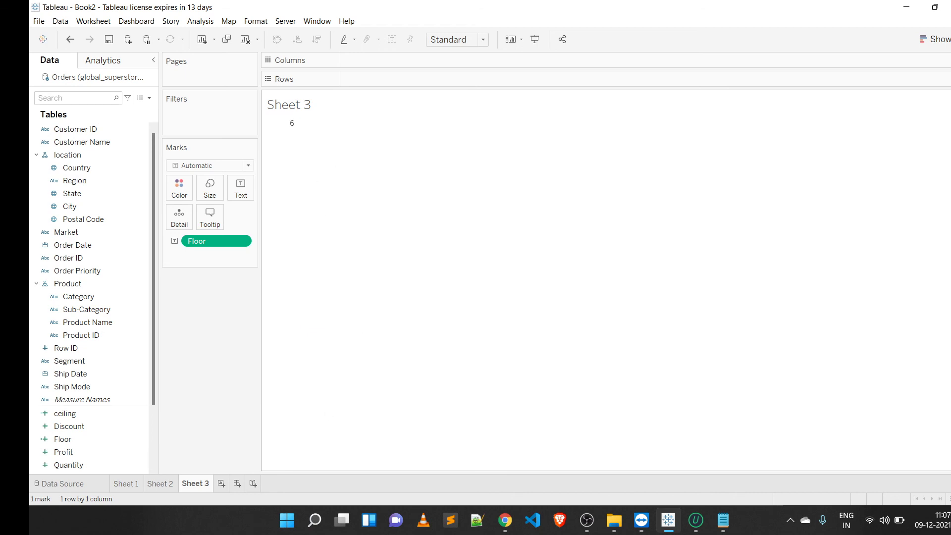
Step: Create a new worksheet and open a new calculated field named Absolute
click(223, 480)
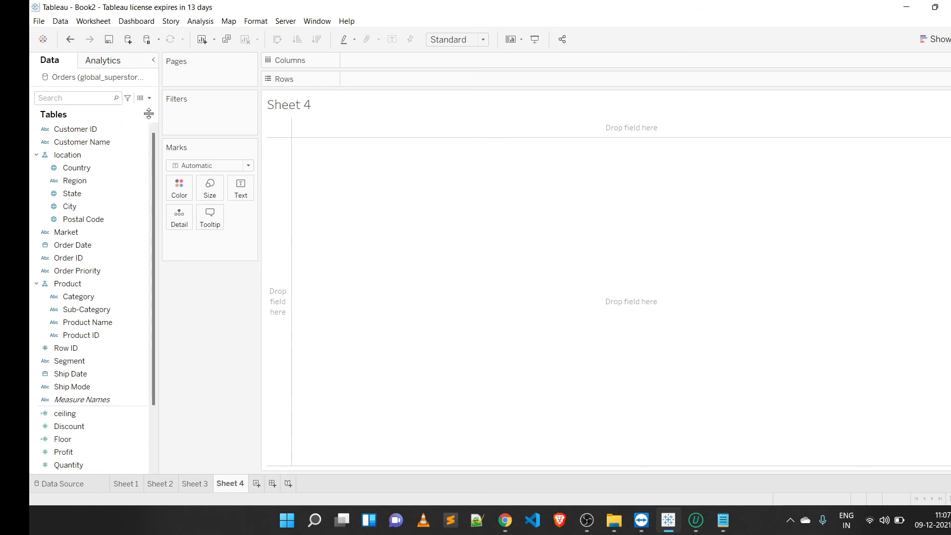
click(149, 98)
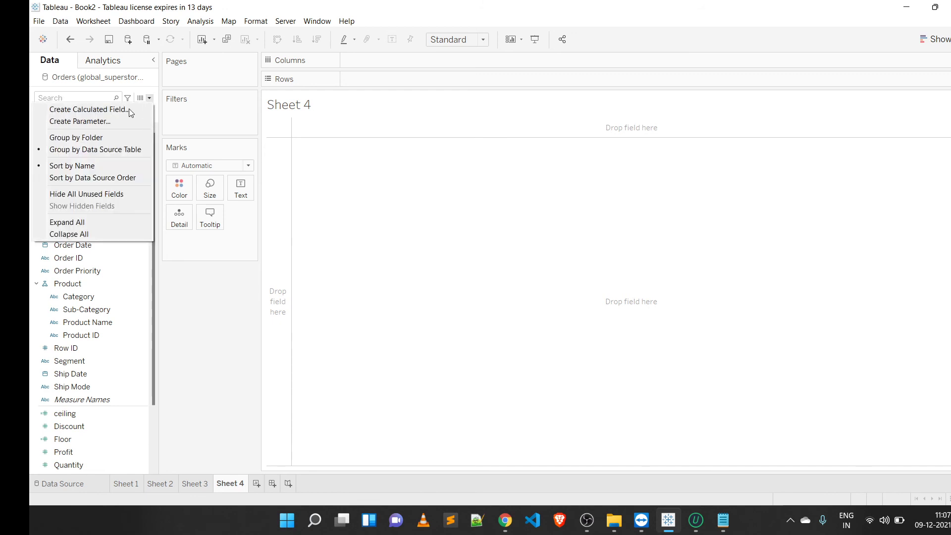
click(130, 110)
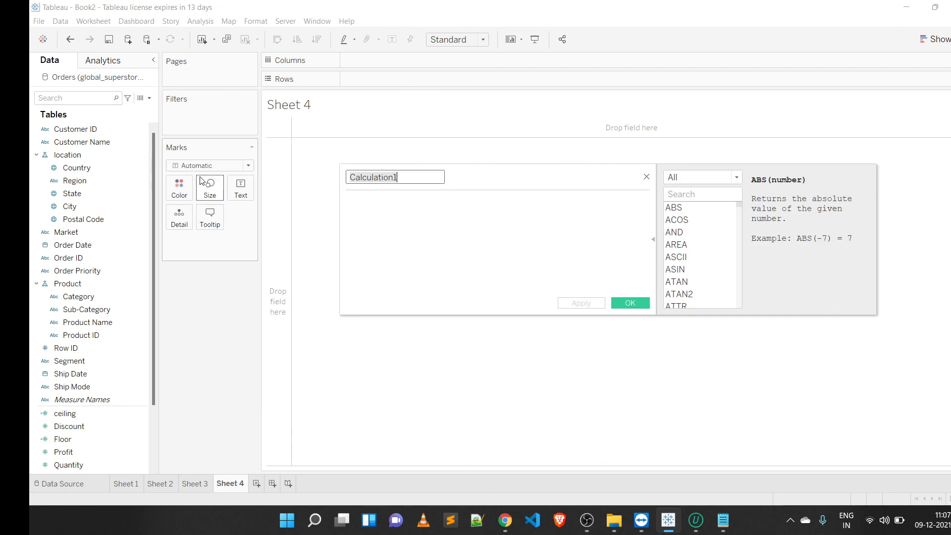
key(BackSpace)
text(Absolute)
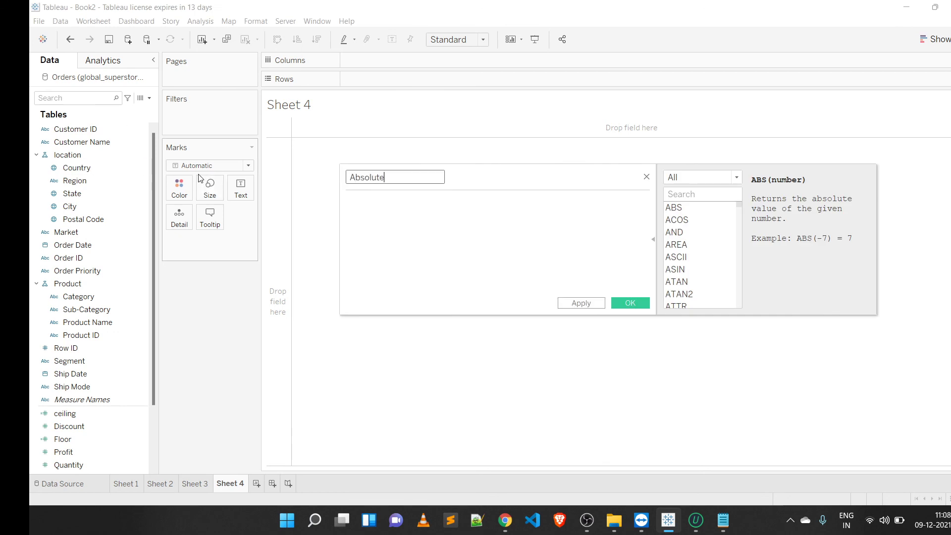
Step: Enter the formula ABS([Sales]) and save the calculated field
click(395, 231)
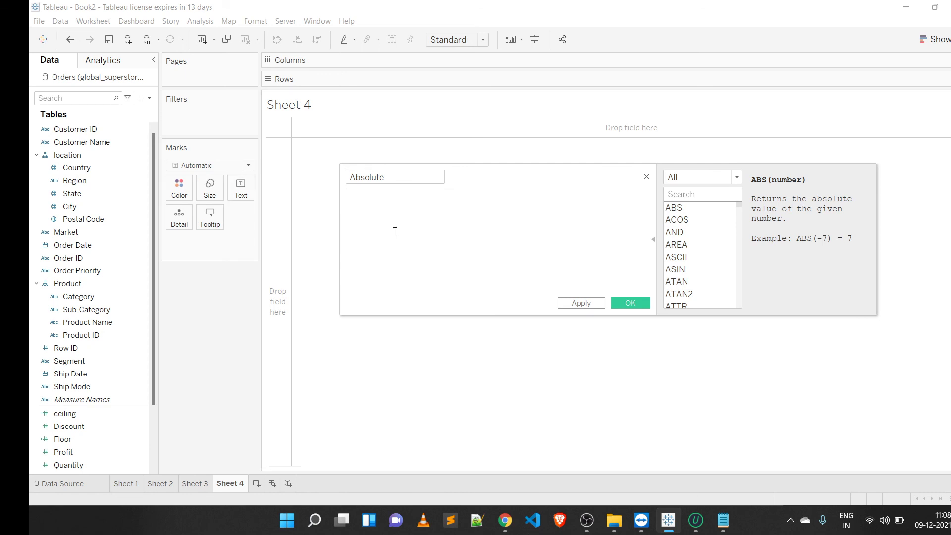
text(abs)
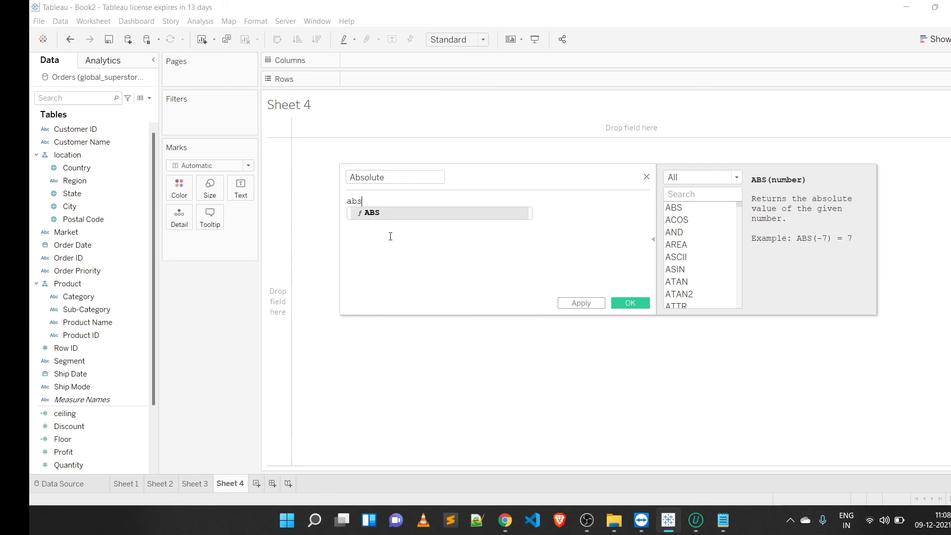
click(389, 216)
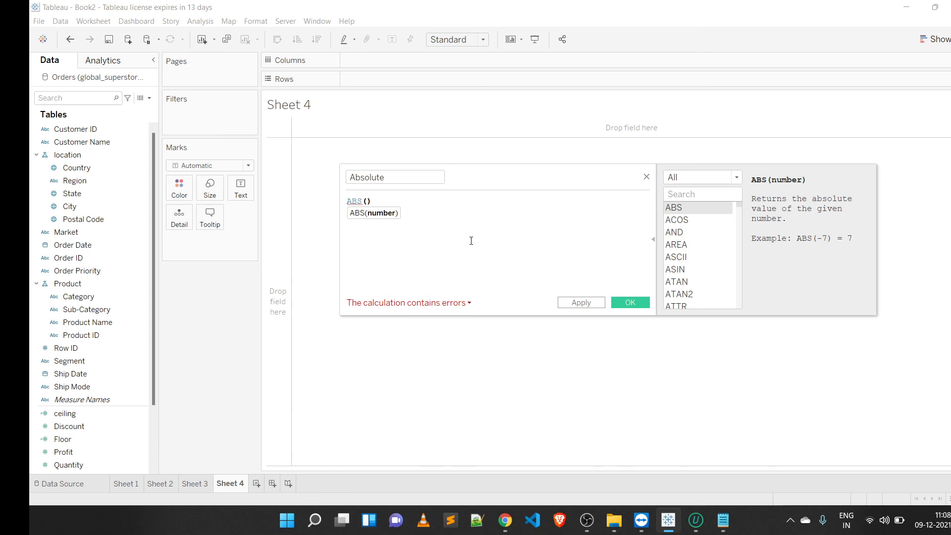
text(sales)
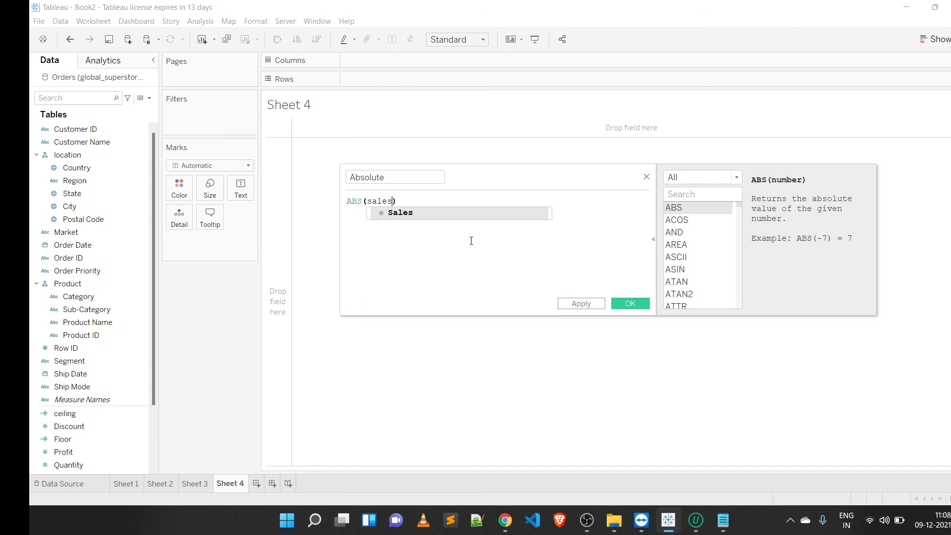
key(Return)
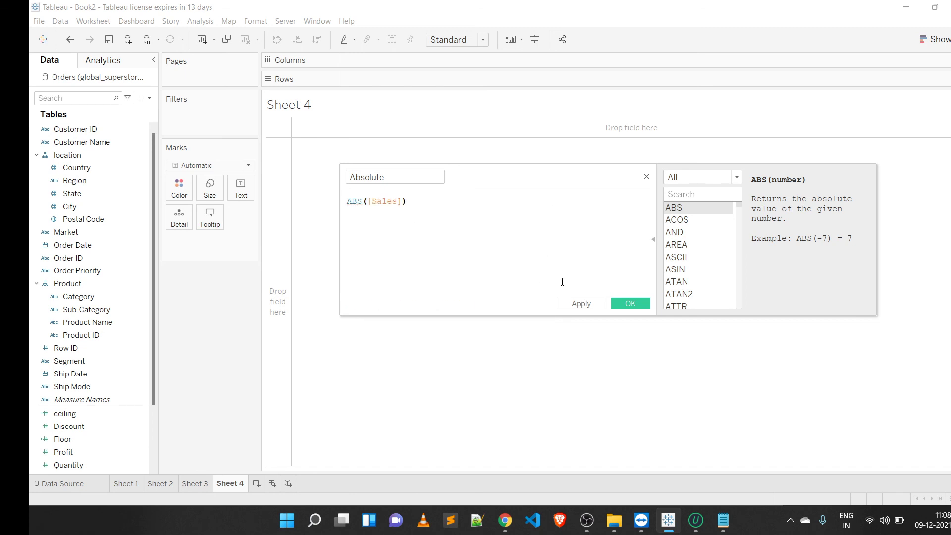
click(630, 303)
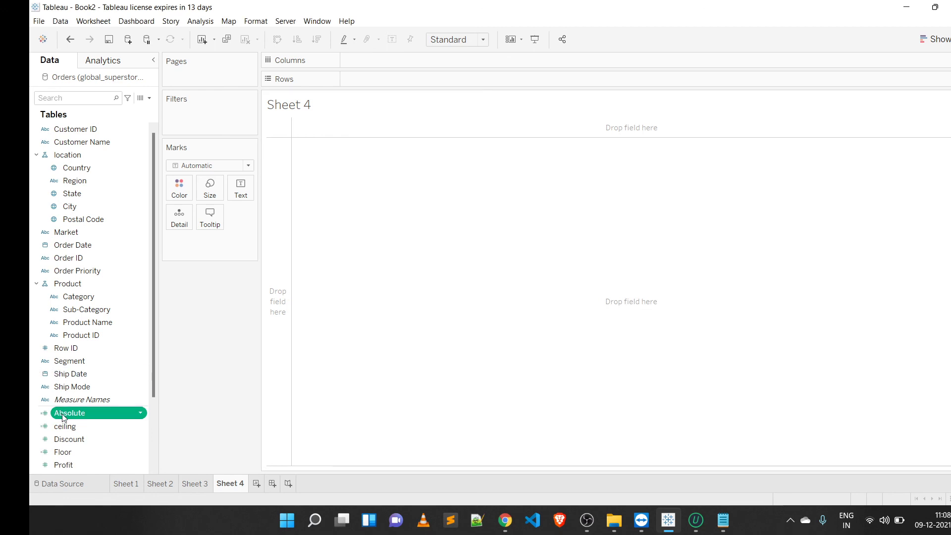
Step: Add the Absolute field to the Marks card and convert it to a dimension
drag(63, 418, 508, 298)
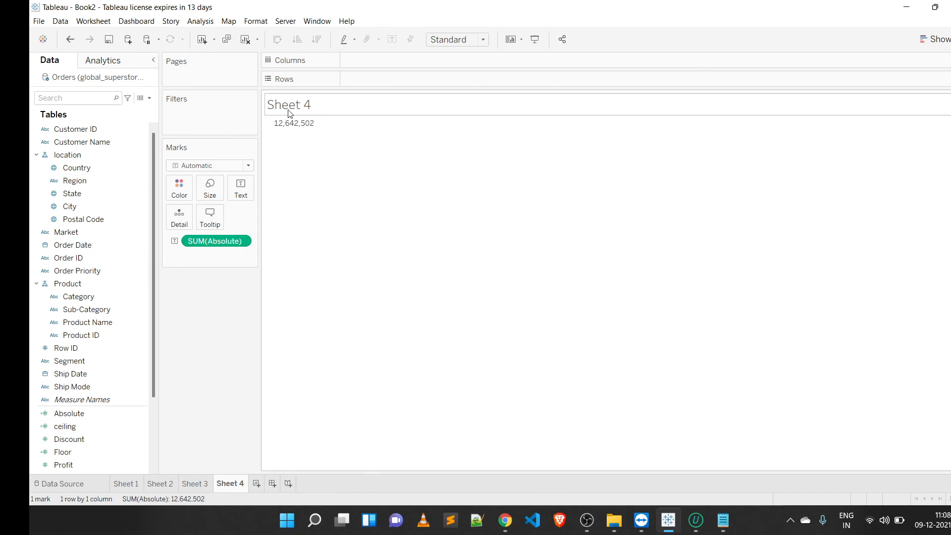
right_click(233, 240)
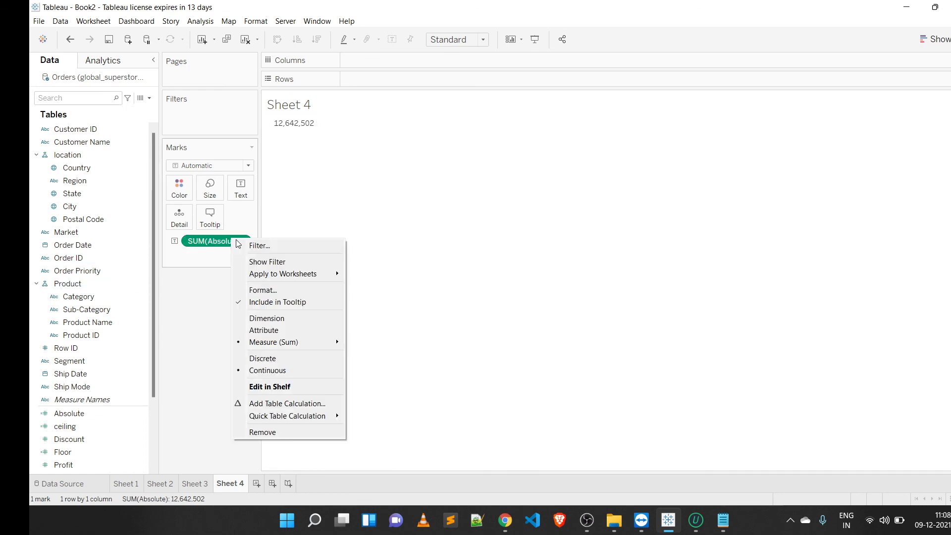
click(257, 319)
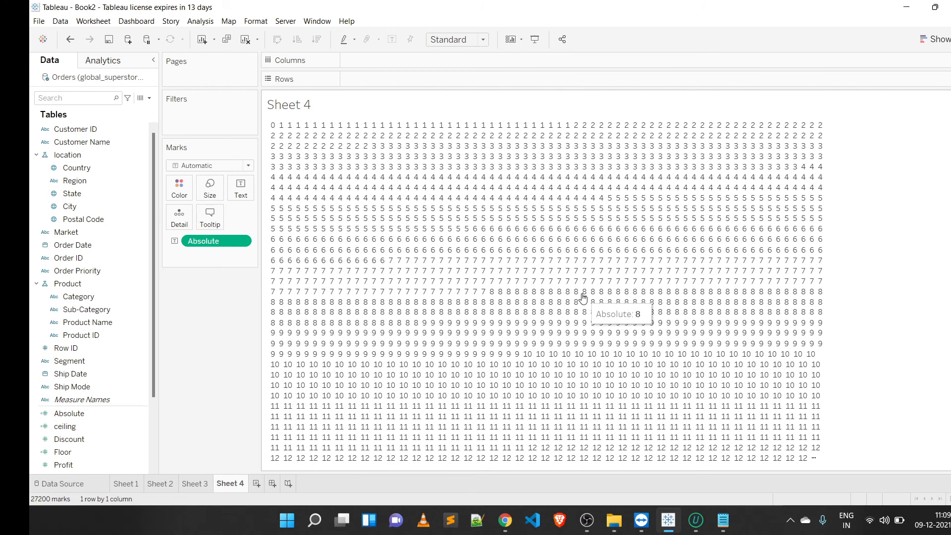
Step: Change the Absolute field on the Marks card back to a Sum measure
right_click(217, 242)
mouse_move(268, 347)
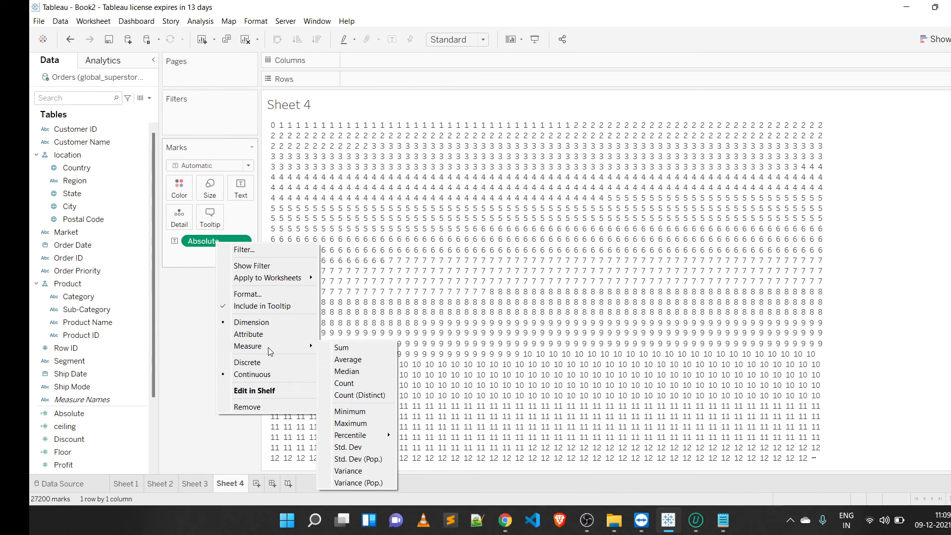
click(348, 348)
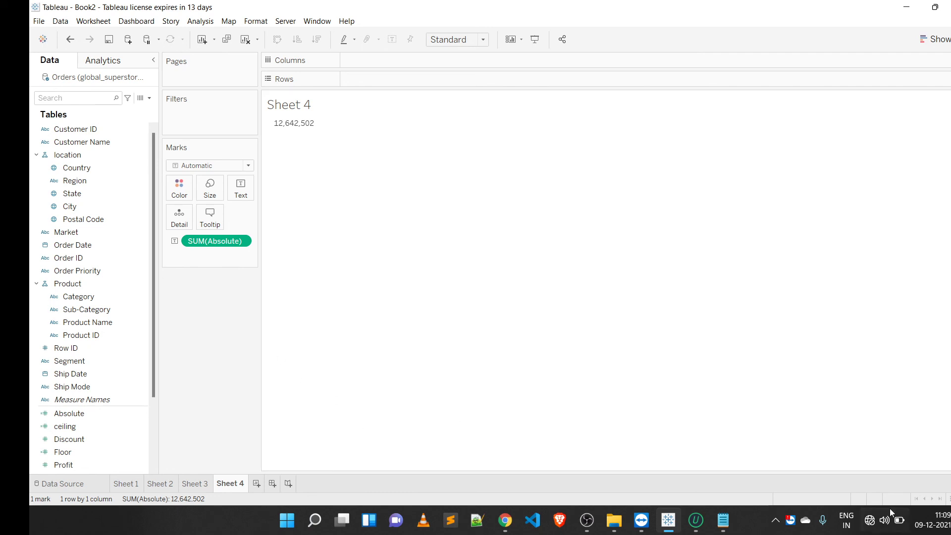
click(877, 525)
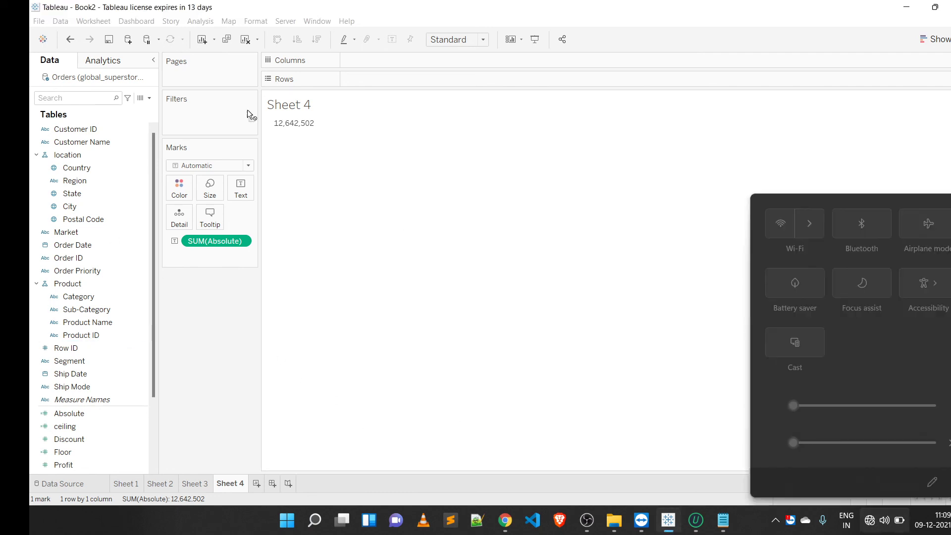
drag(73, 244, 822, 436)
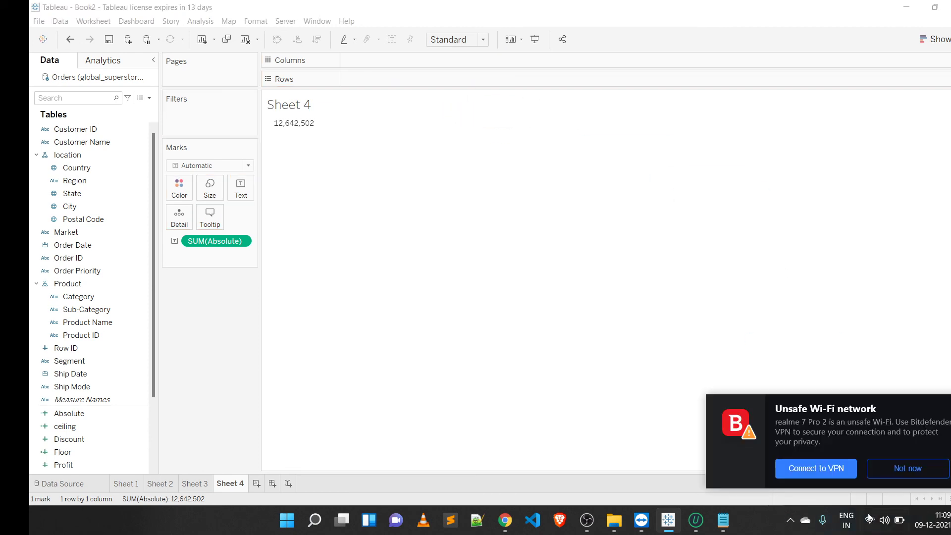
click(891, 472)
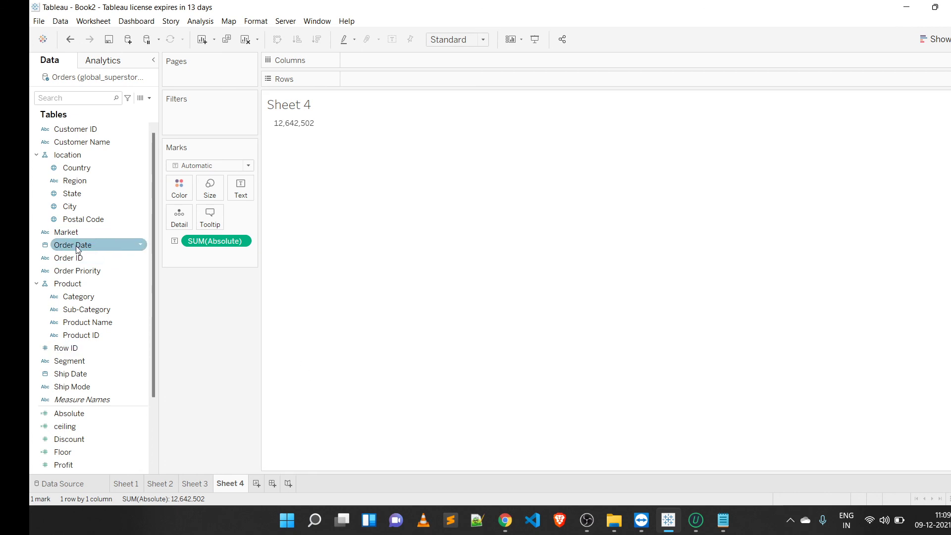
Step: Place Order Date on Rows to break the absolute sales down by year
drag(79, 244, 936, 478)
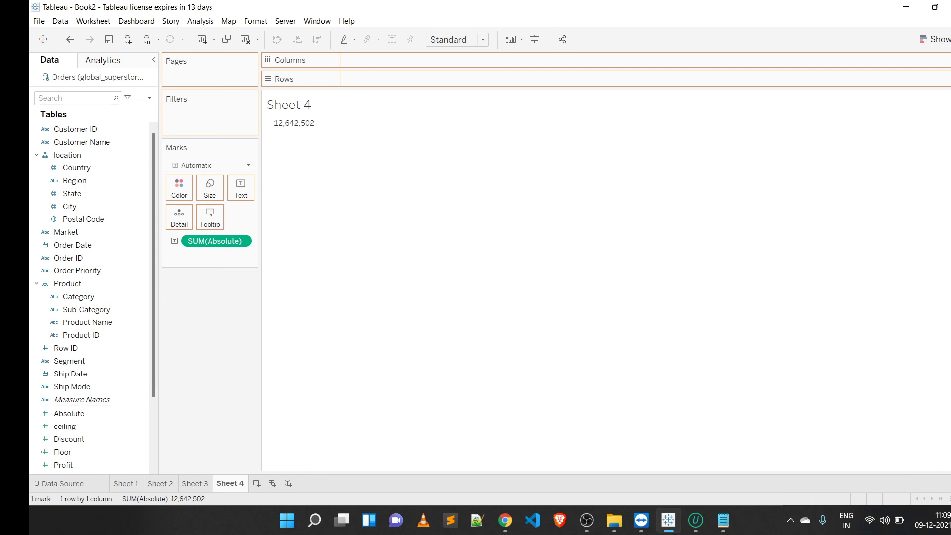
drag(870, 521, 381, 84)
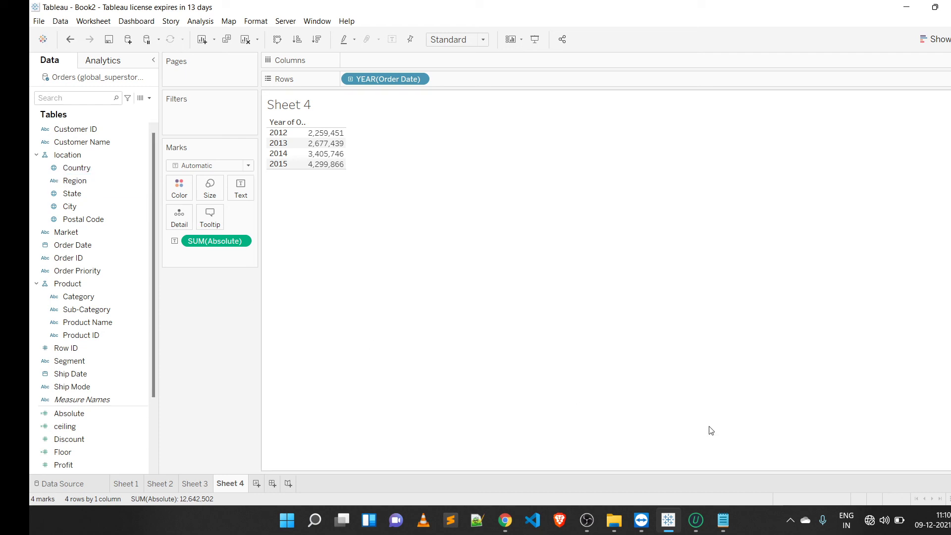
click(876, 520)
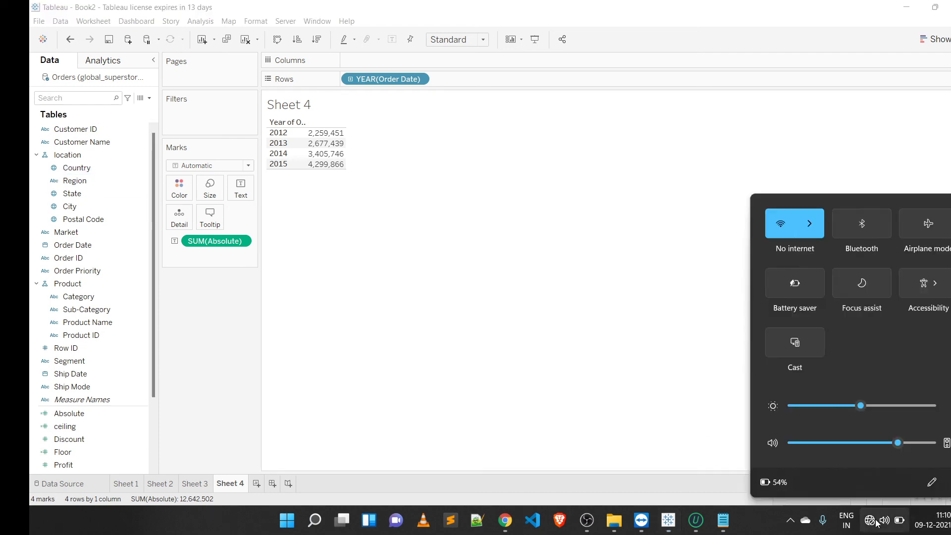
click(815, 224)
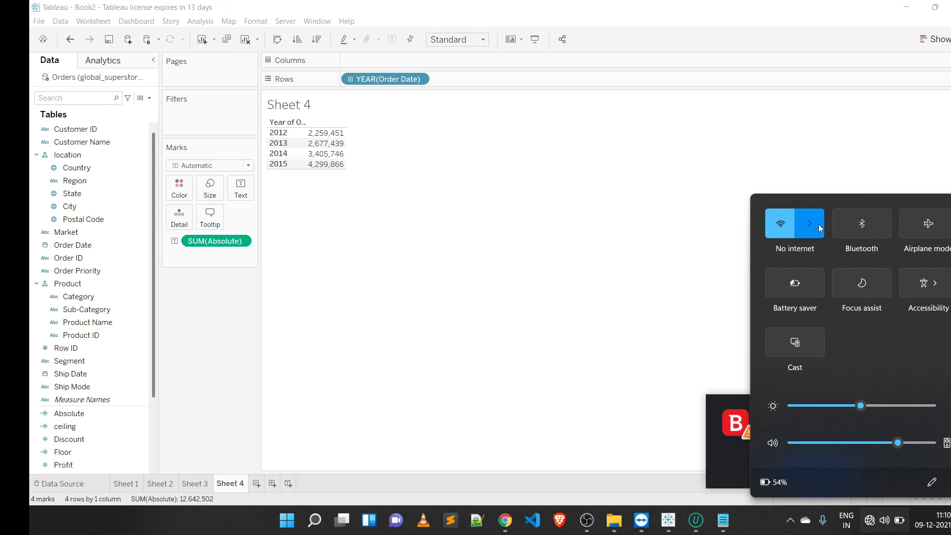
click(824, 147)
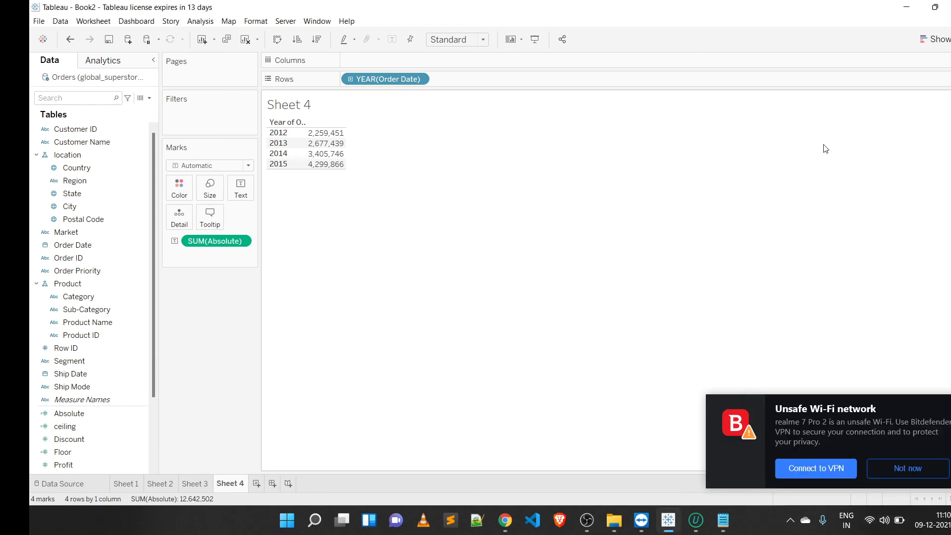
click(931, 473)
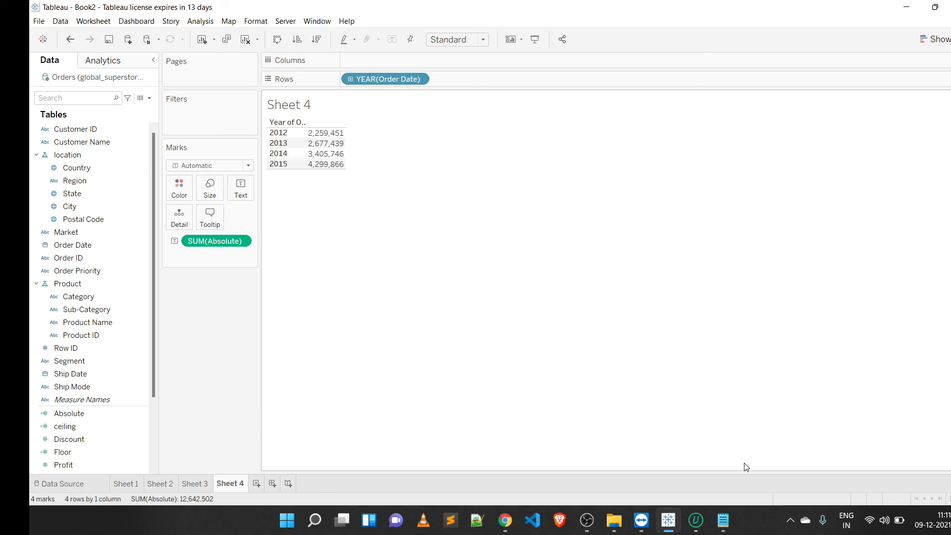
click(511, 519)
click(511, 519)
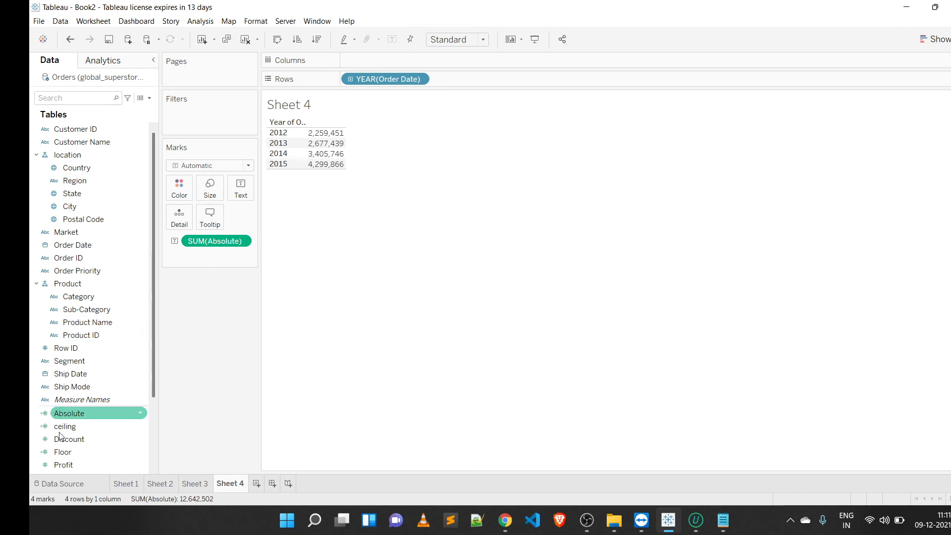
Step: Place Sub-Category on Columns to split the yearly absolute sales by sub-category
mouse_move(518, 521)
click(430, 467)
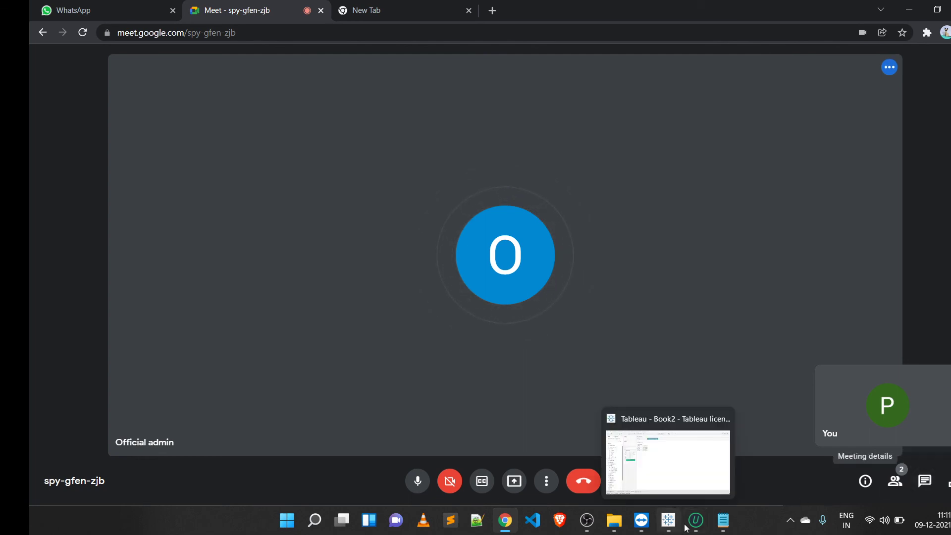
mouse_move(678, 526)
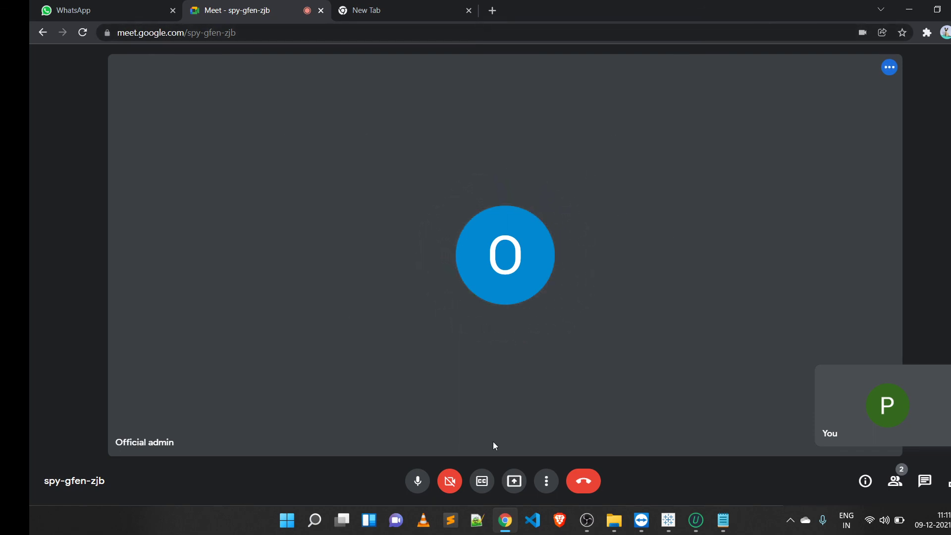
mouse_move(668, 521)
click(674, 467)
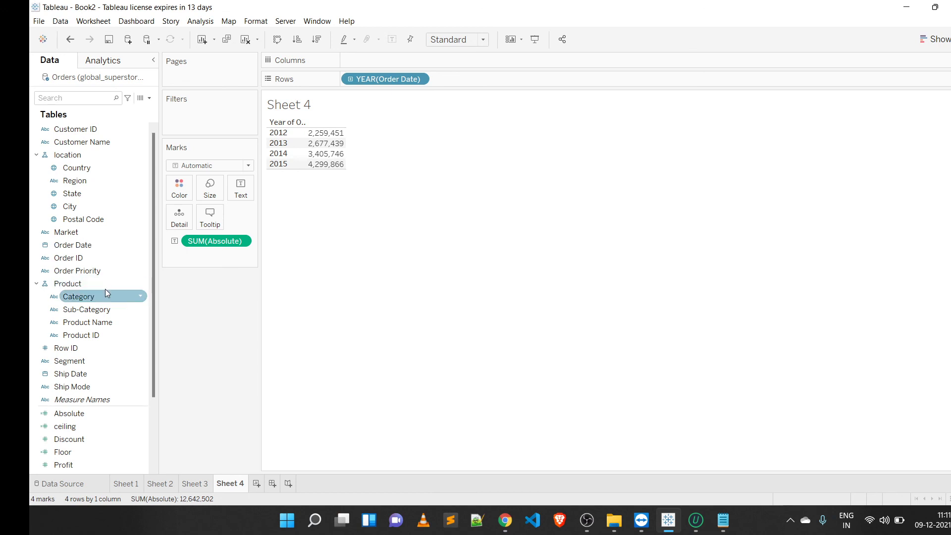
drag(105, 313, 408, 63)
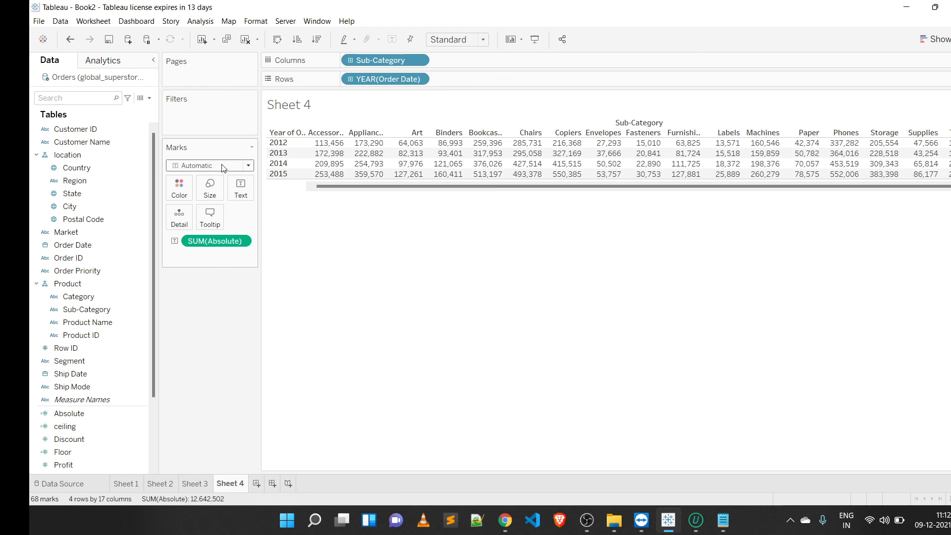
Step: Review the session topic list in the notes and add a new worksheet
click(724, 520)
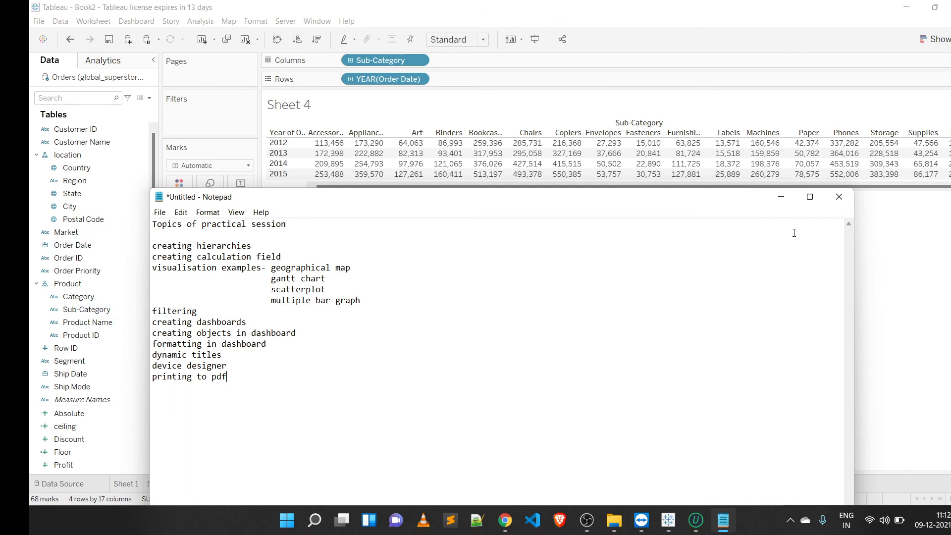
click(781, 196)
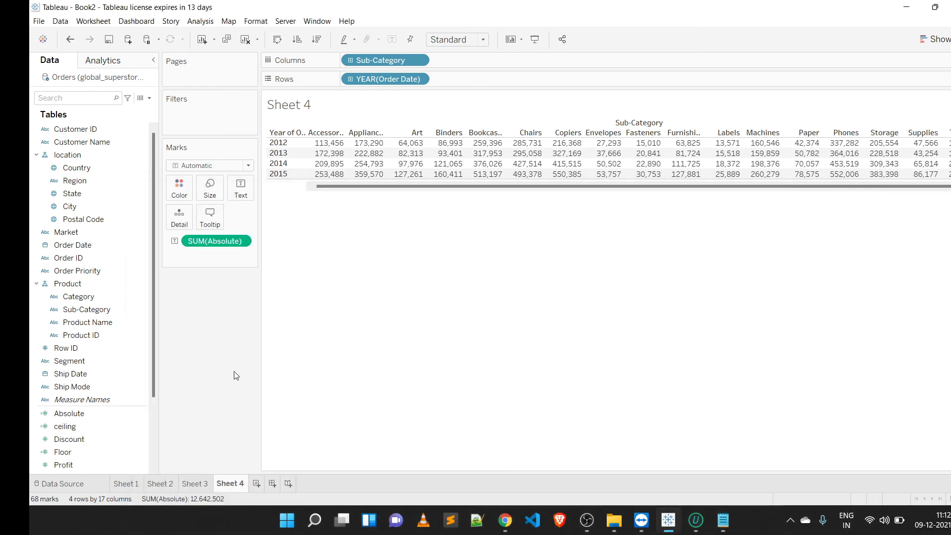
click(257, 483)
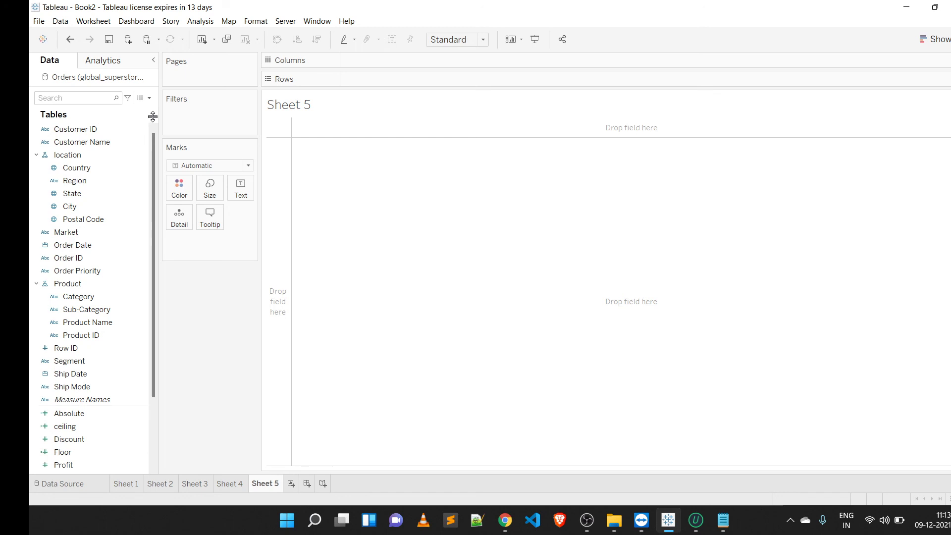
Step: Select Country and Shipping Cost and build a filled map of shipping cost by country
click(103, 170)
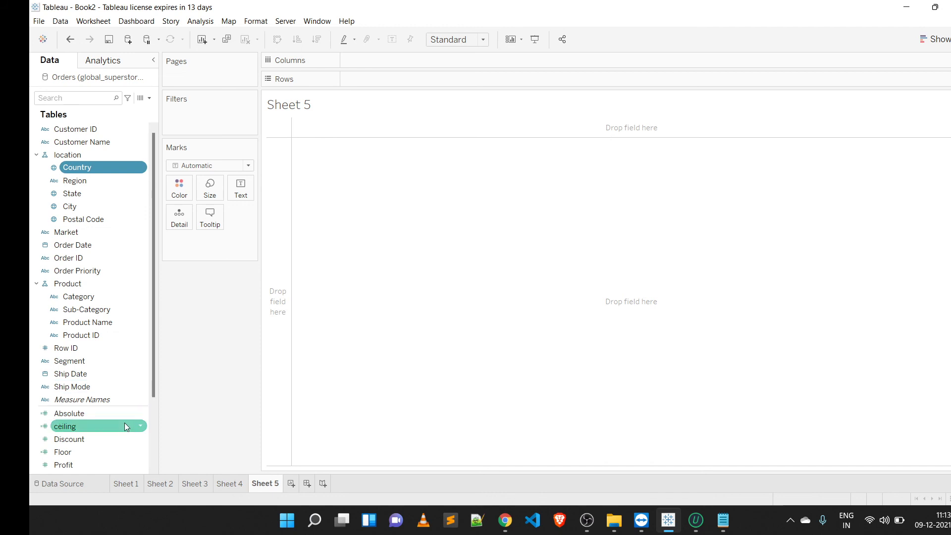
click(151, 407)
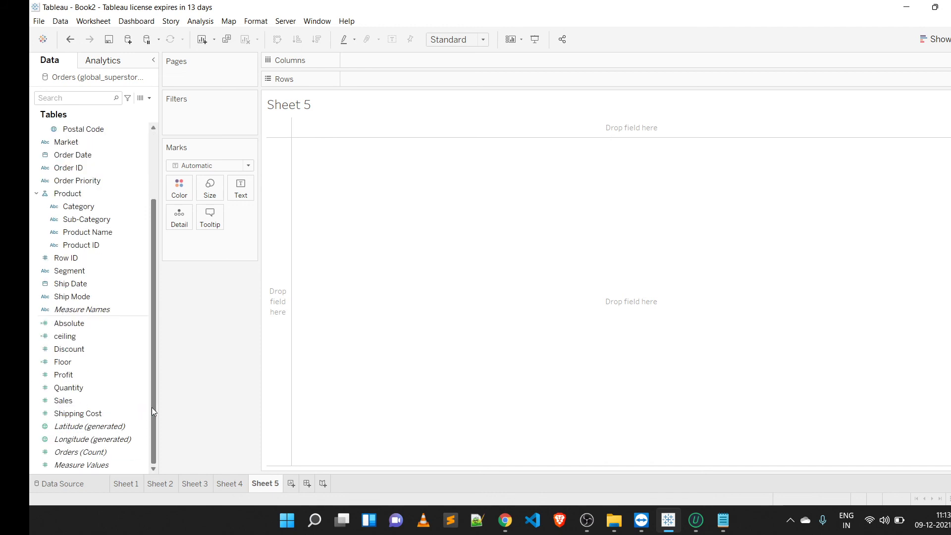
click(100, 413)
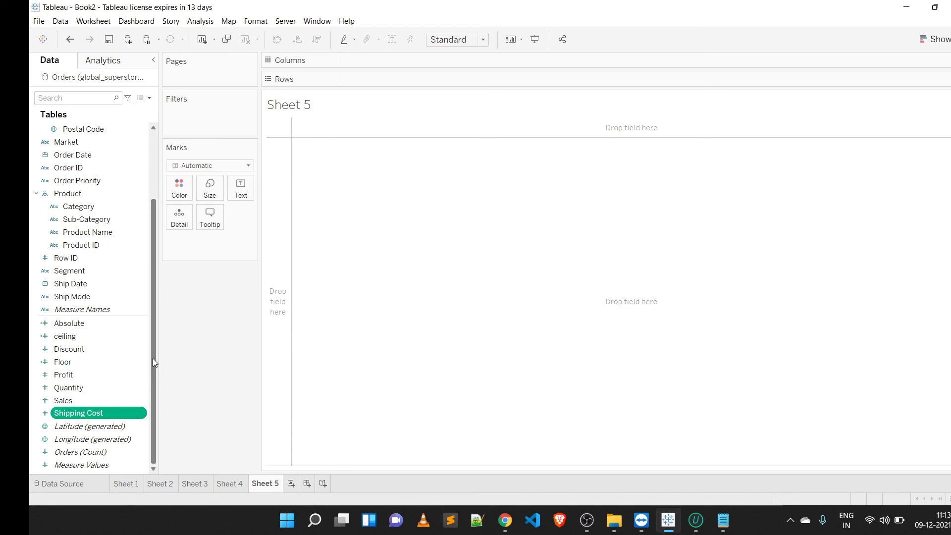
drag(152, 358, 151, 243)
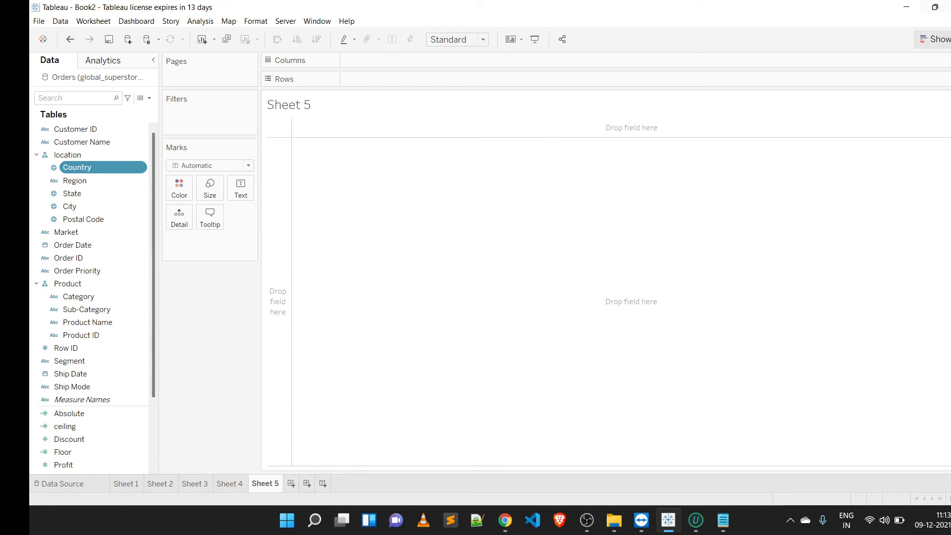
click(933, 40)
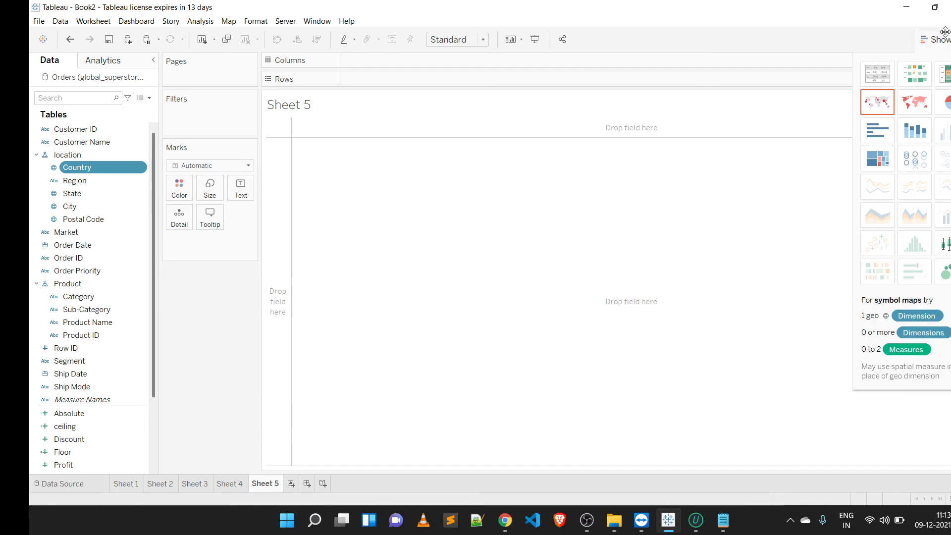
click(907, 108)
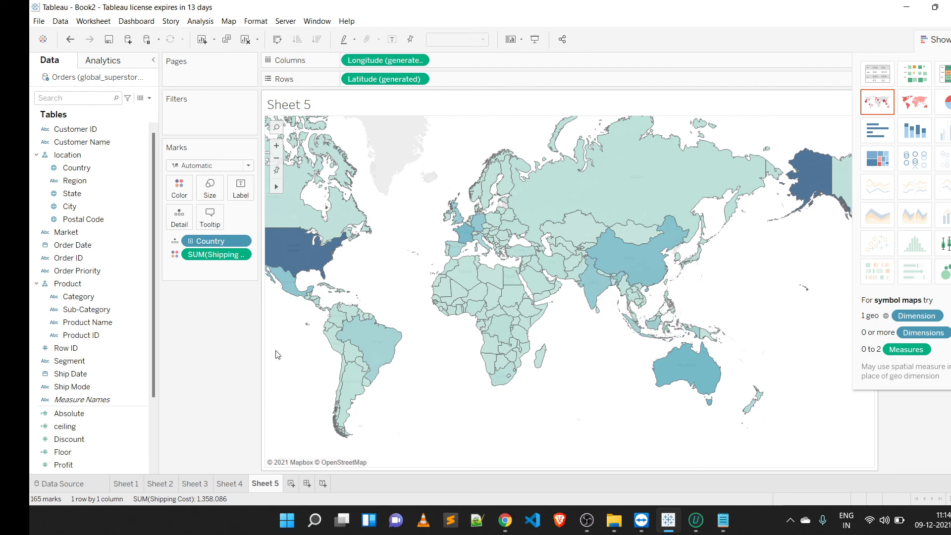
Step: Colour the map with the Red-Gold palette and hide the Show Me panel
click(186, 186)
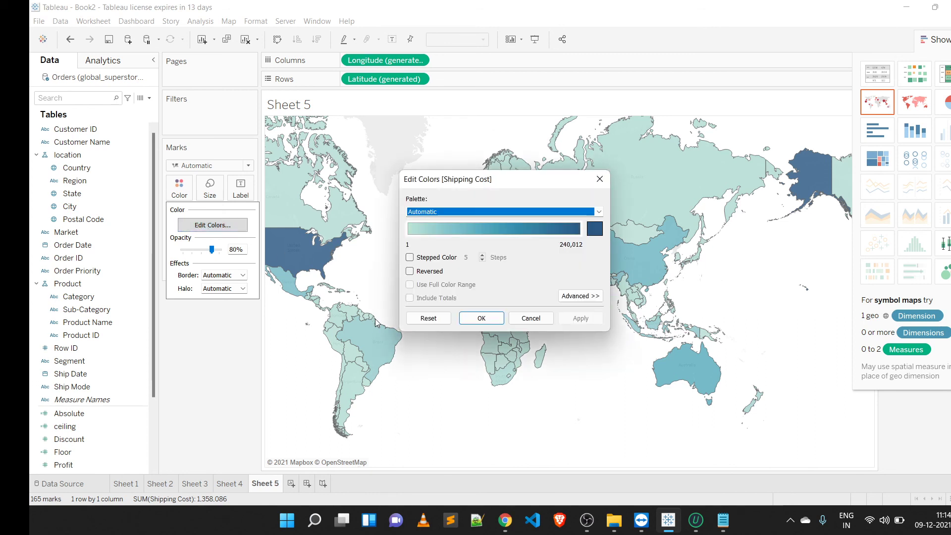
click(600, 211)
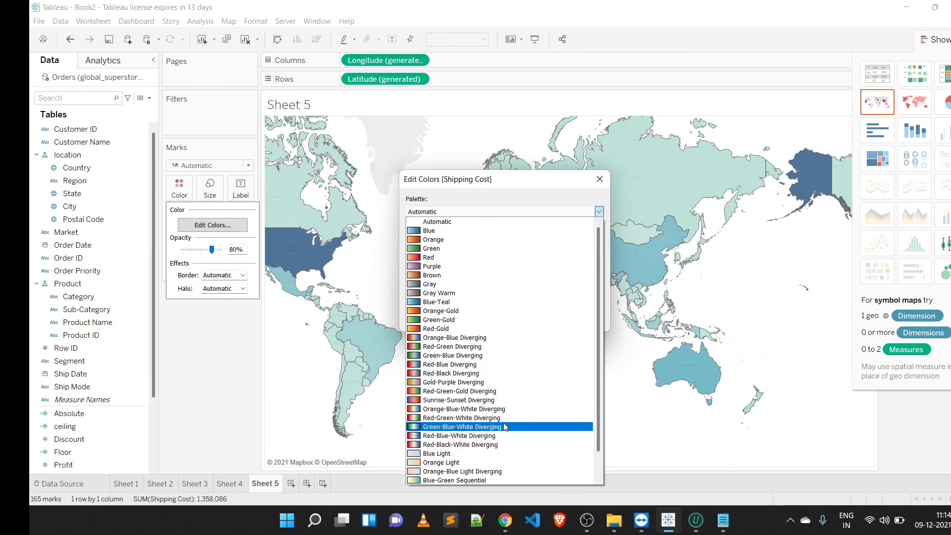
click(498, 453)
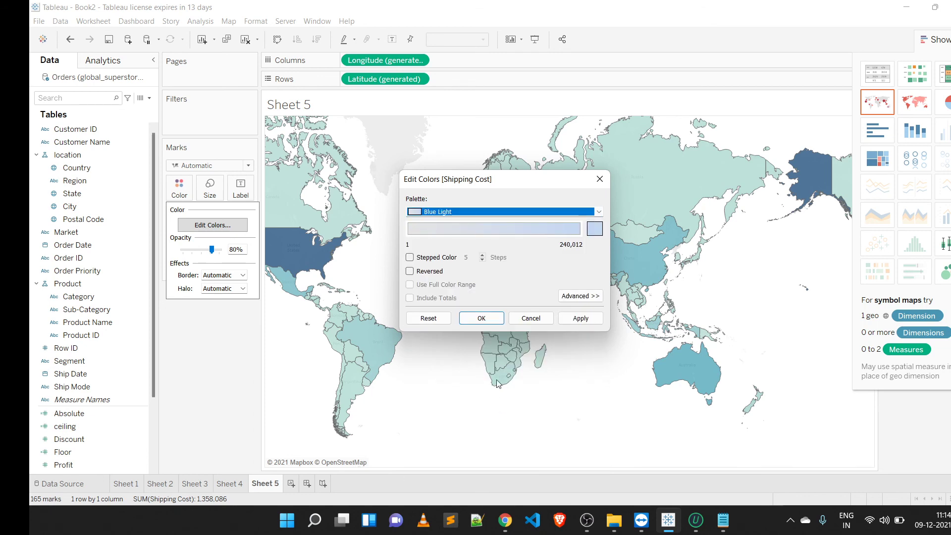
click(601, 209)
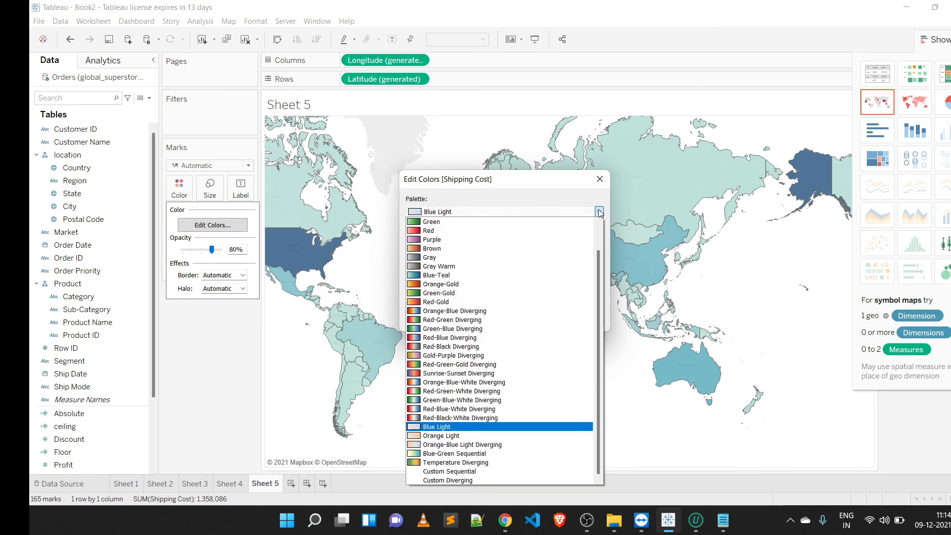
click(508, 301)
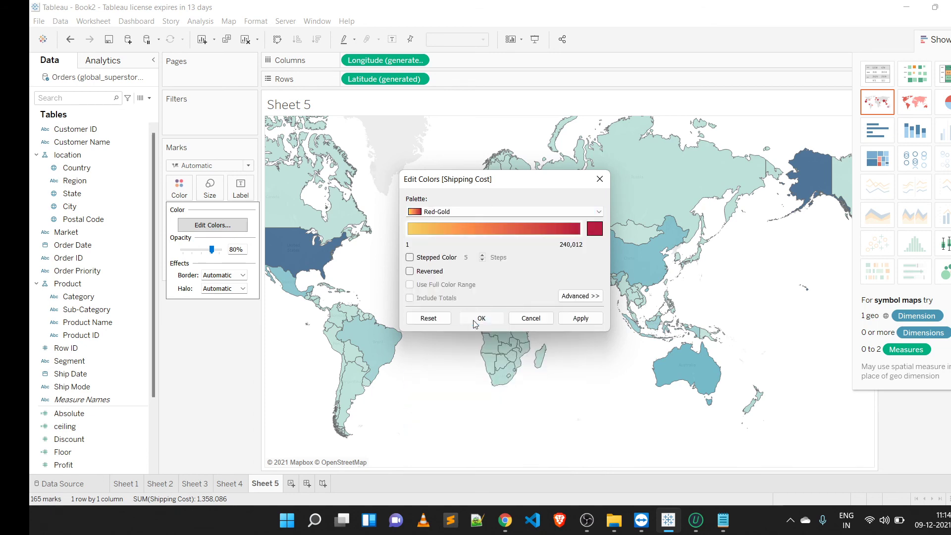
click(477, 317)
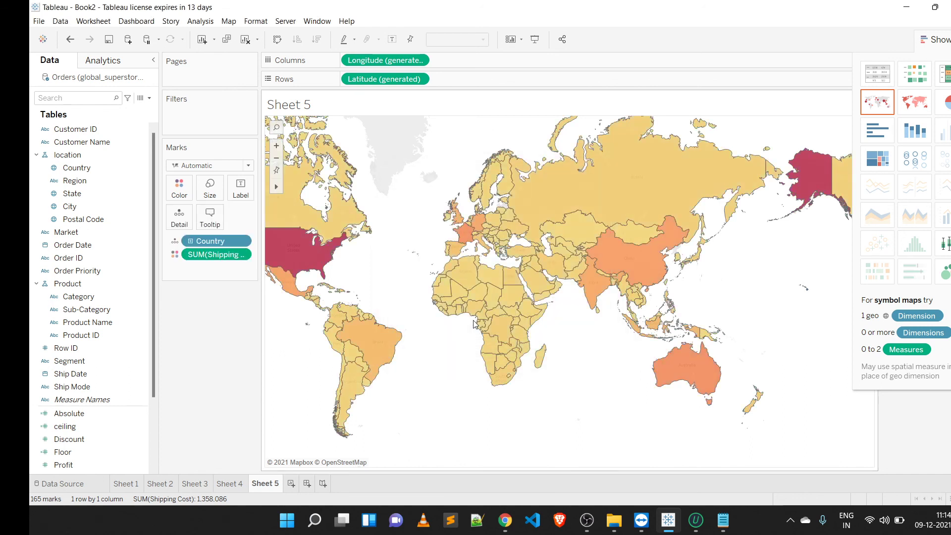
click(946, 37)
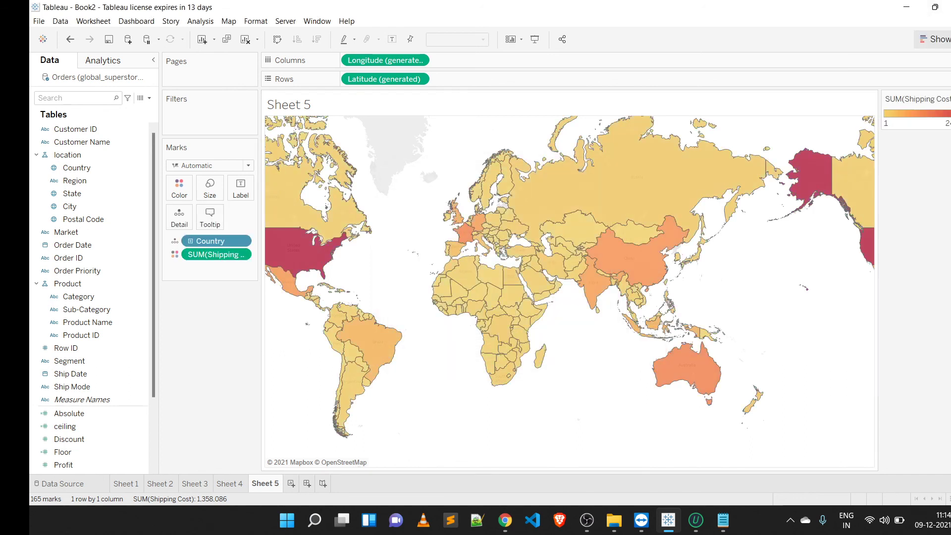
click(938, 39)
click(939, 38)
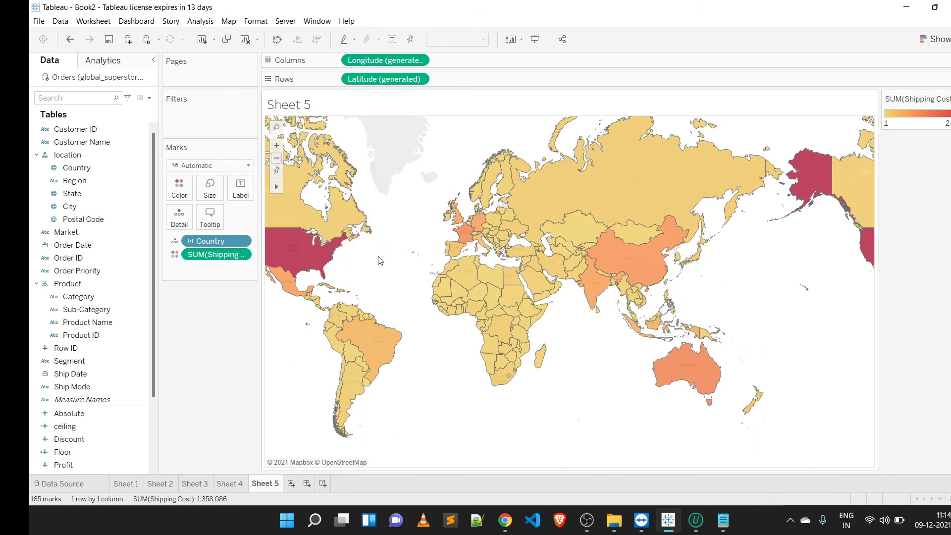
Step: Check the topic notes again and add another new worksheet
click(735, 523)
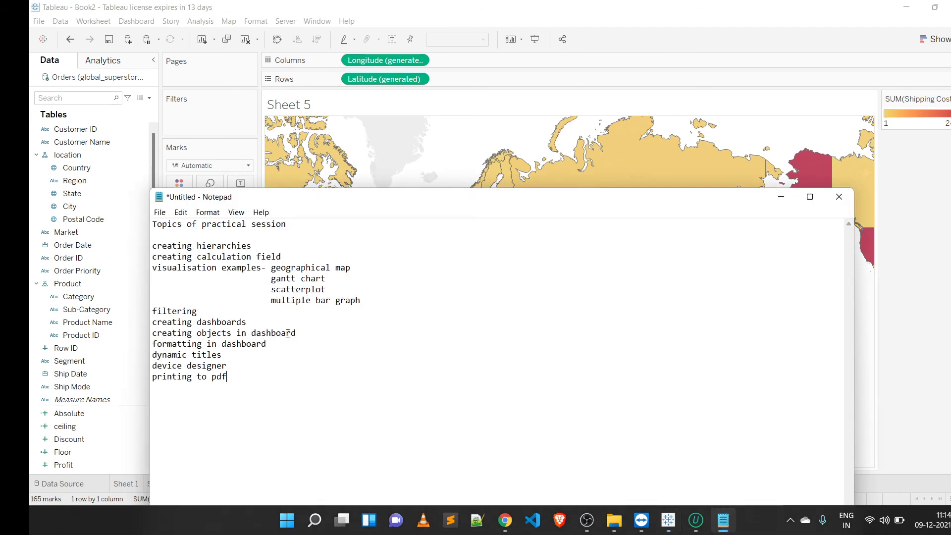
click(781, 198)
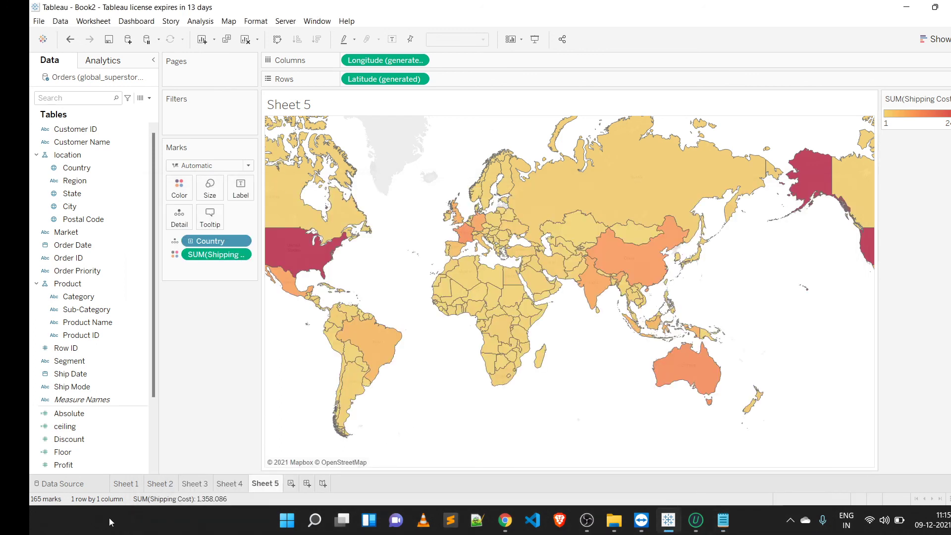
mouse_move(341, 520)
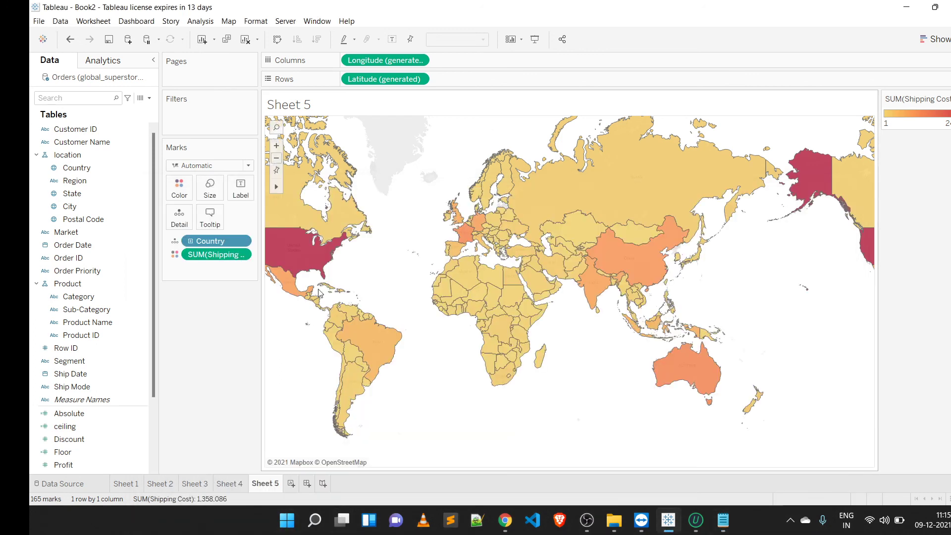
click(292, 483)
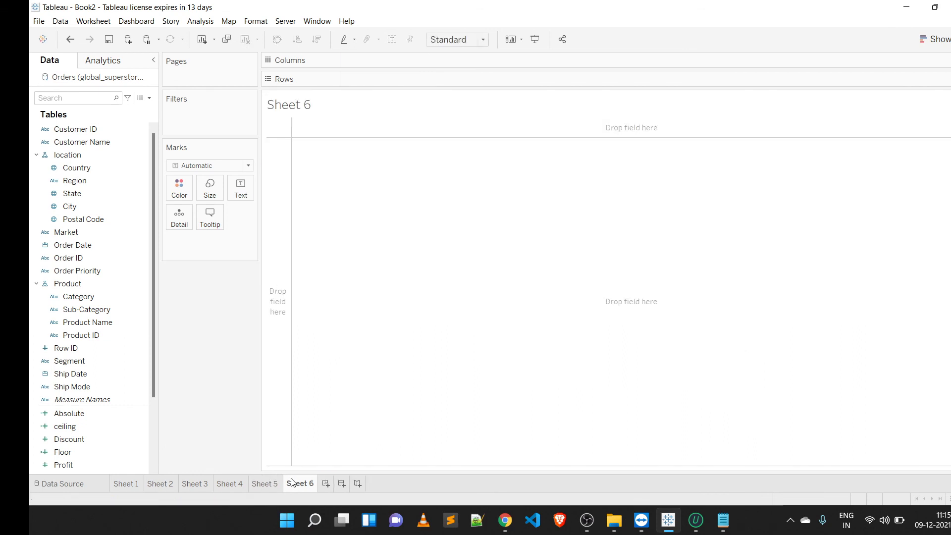
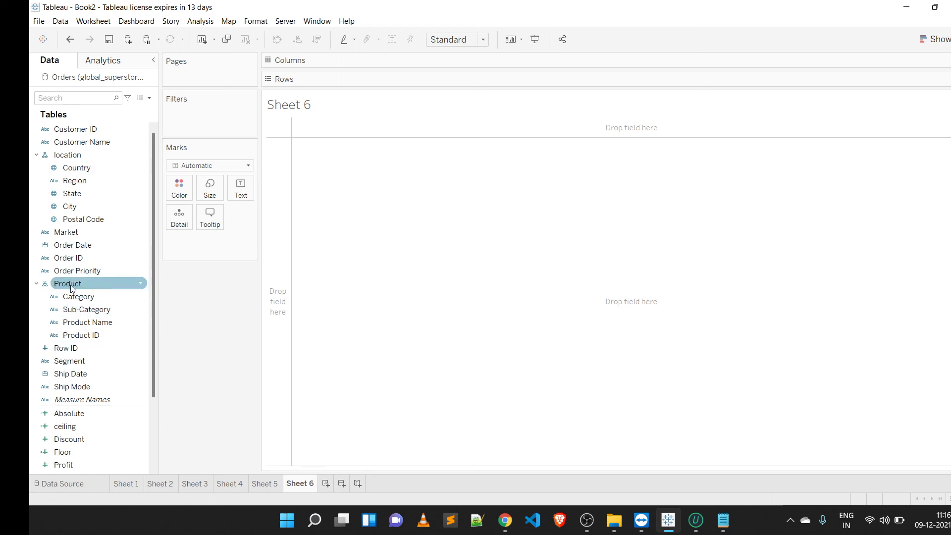
Step: Put the Product hierarchy on rows and Order Date on columns of the new worksheet
drag(71, 288, 384, 81)
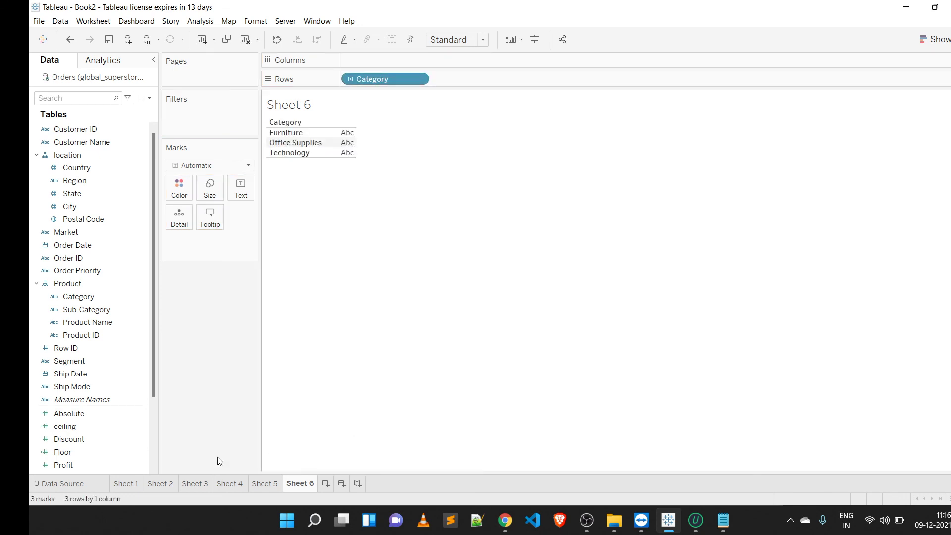
click(91, 246)
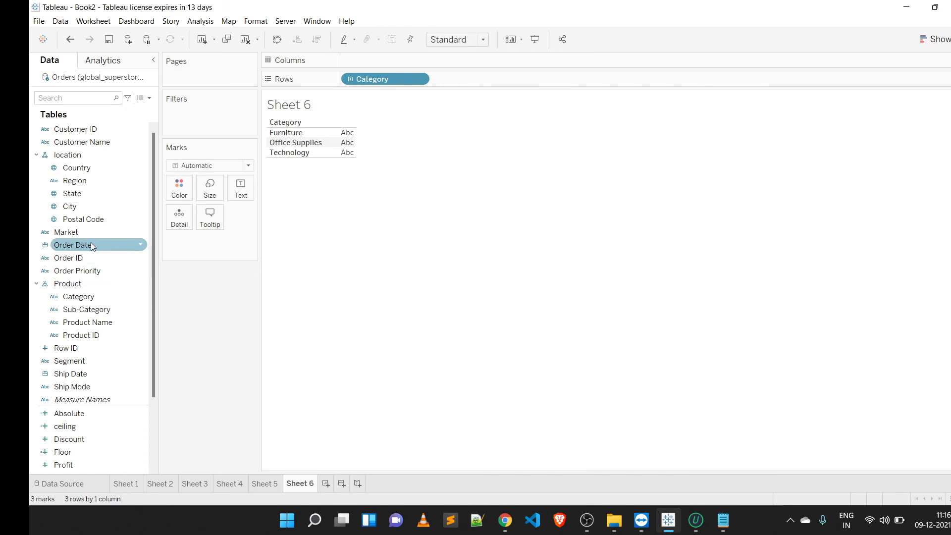
drag(91, 245, 378, 56)
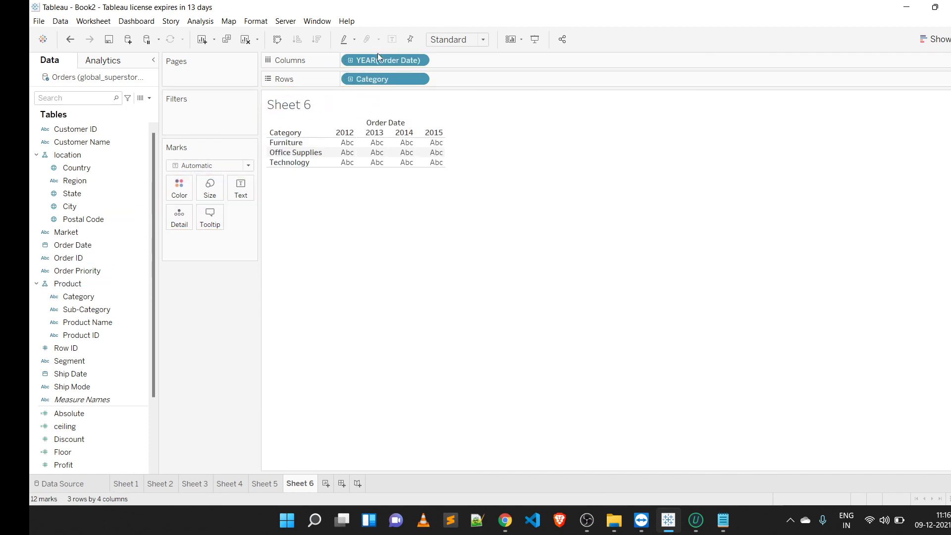
Step: Expand the Category hierarchy on rows to also show Sub-Category
mouse_move(332, 145)
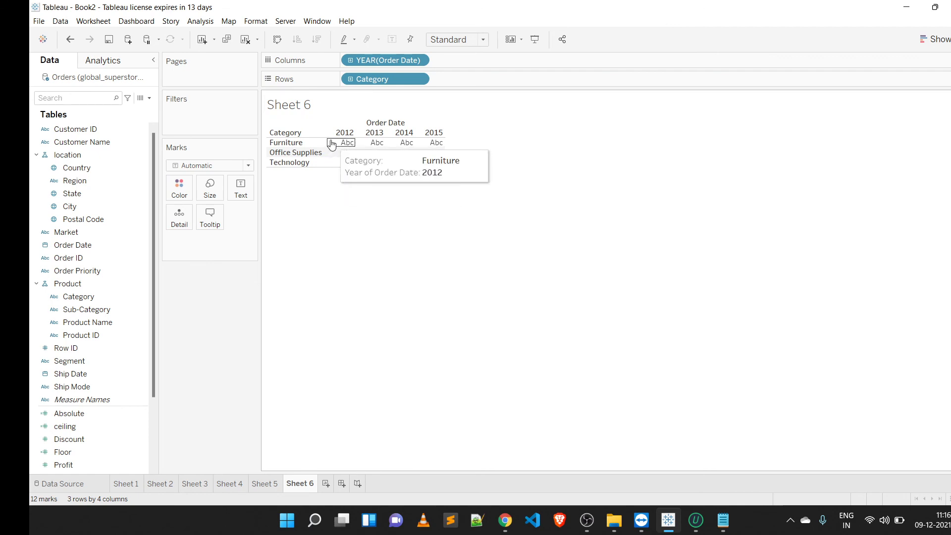
mouse_move(376, 164)
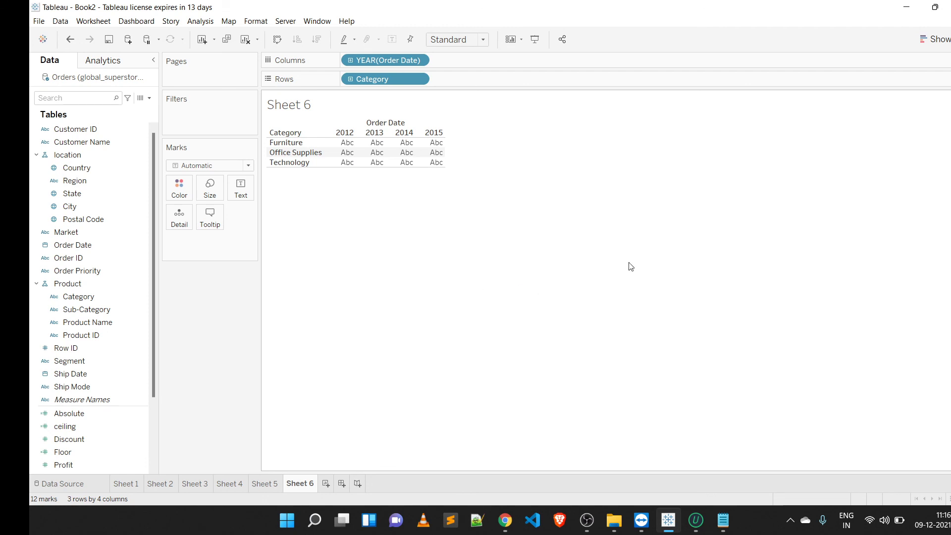
click(350, 80)
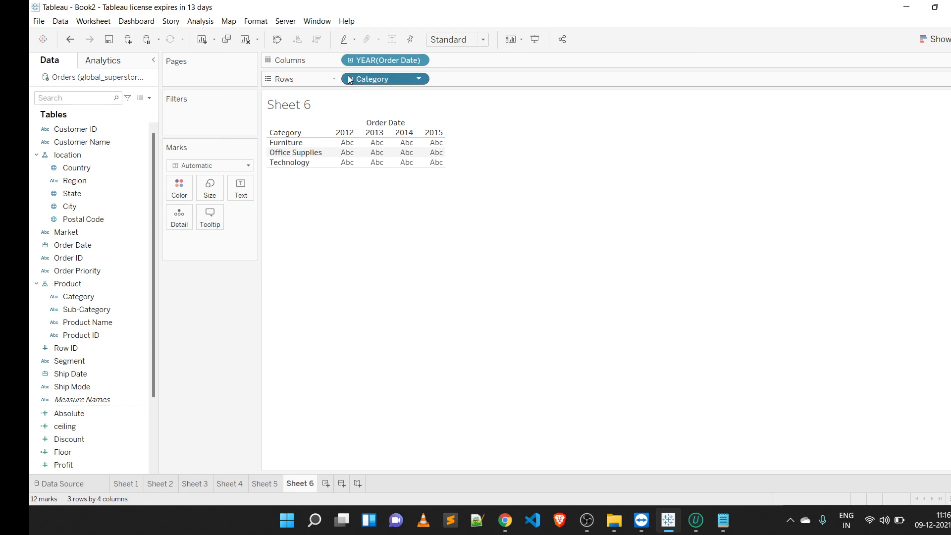
click(350, 80)
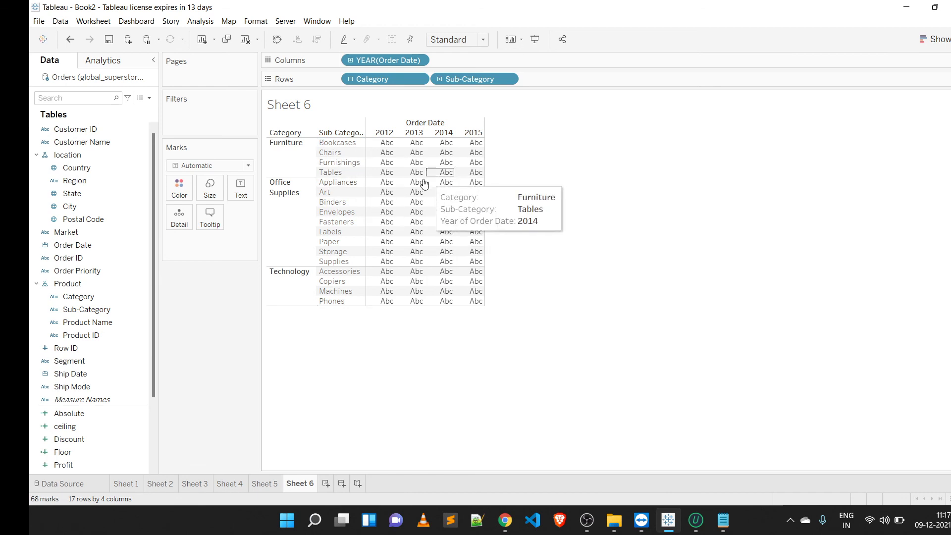
Step: Colour the marks by Sub-Category
click(65, 193)
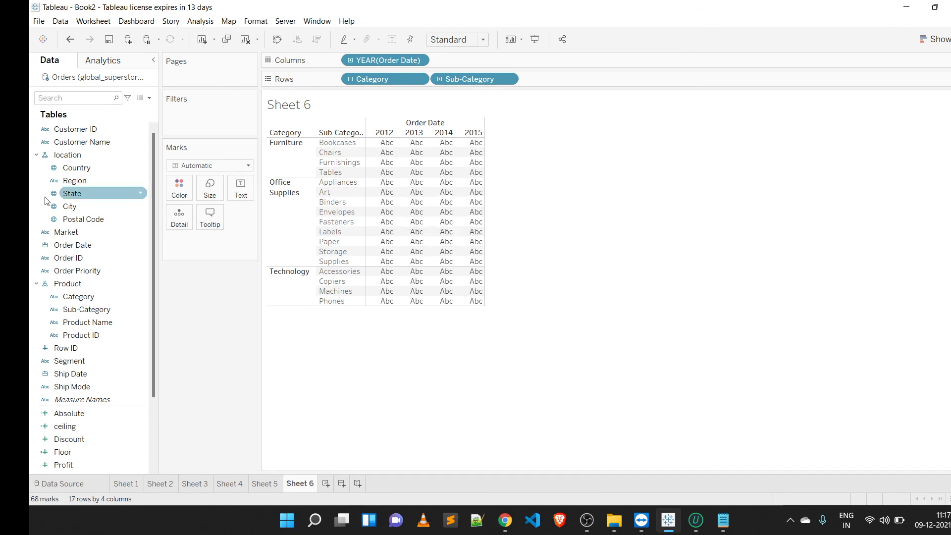
click(89, 310)
drag(89, 309, 177, 188)
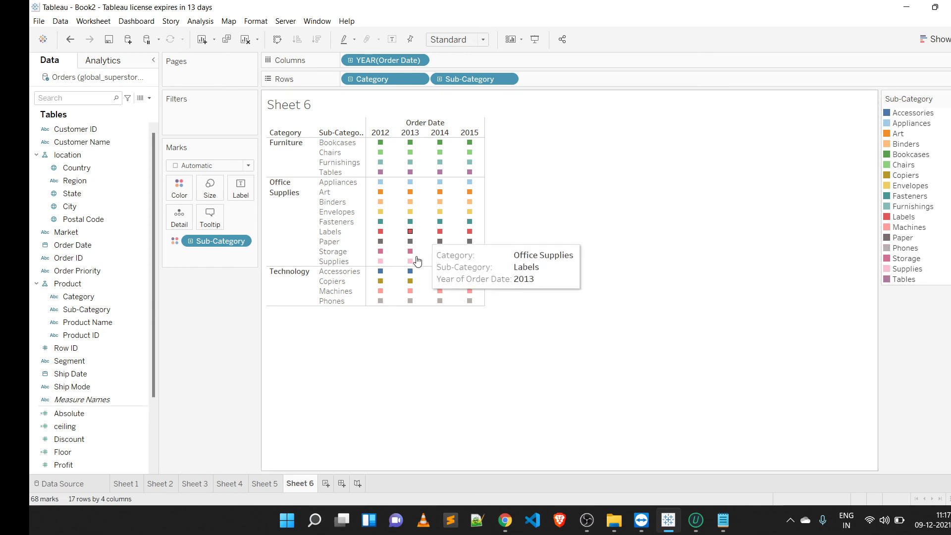
mouse_move(378, 255)
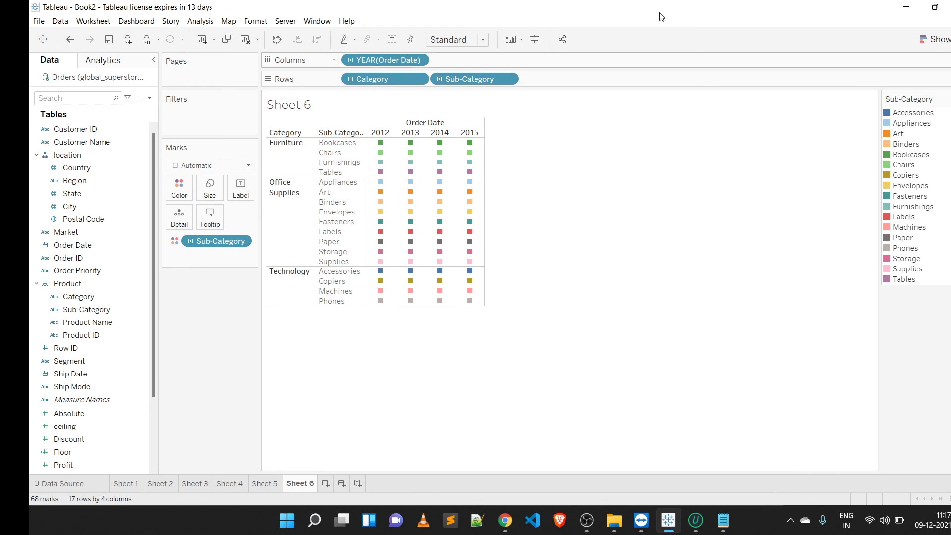
Step: Change the Order Date on columns to a continuous day-level date
click(419, 60)
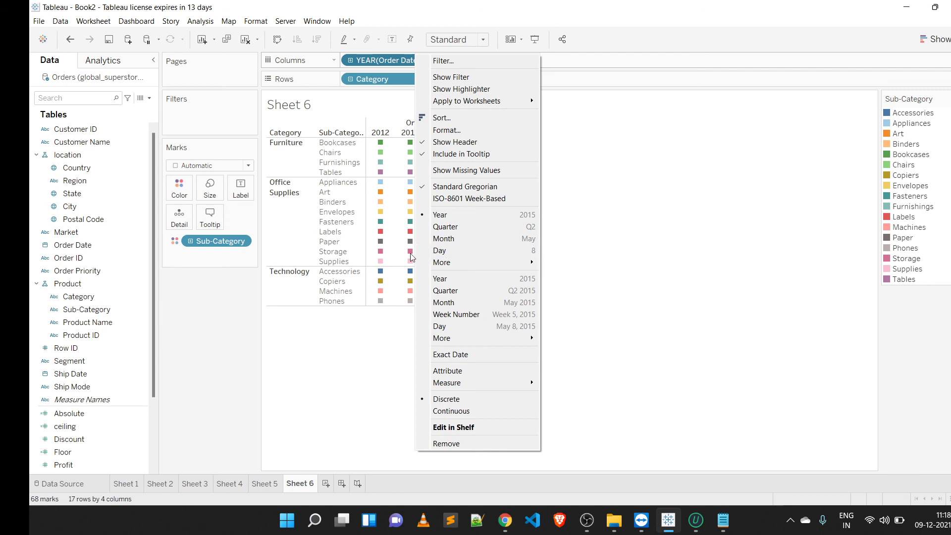
click(466, 327)
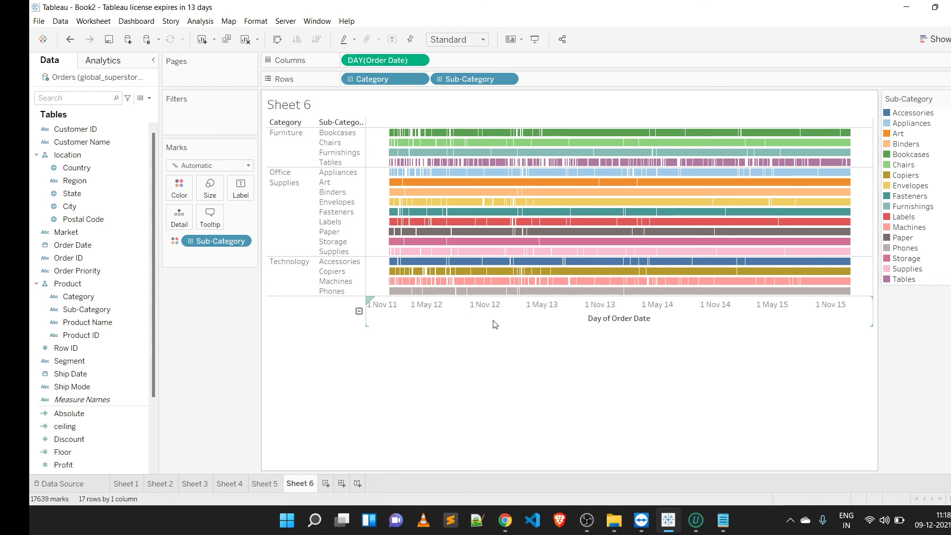
Step: Show the Order Date filter and narrow its range to run from 1 January 2012 to around mid-2012
right_click(409, 60)
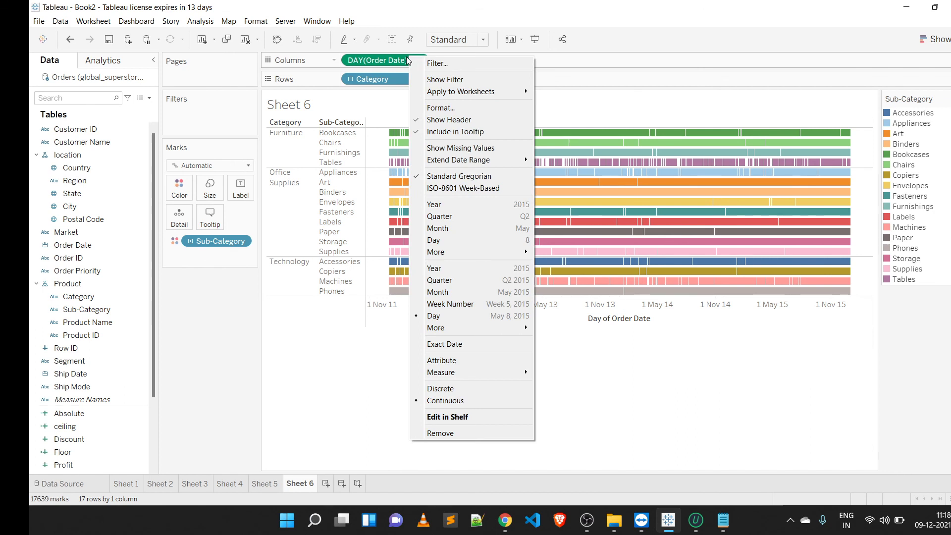
click(467, 81)
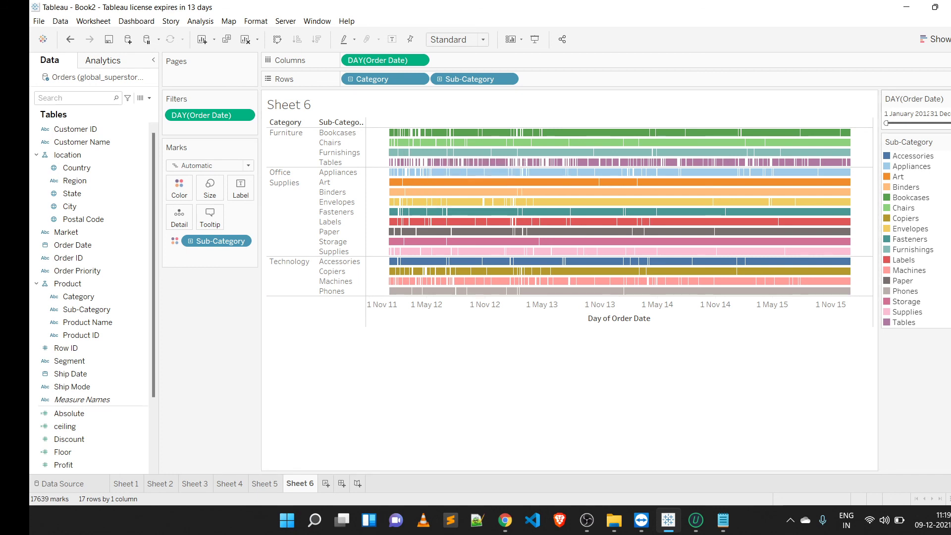
drag(948, 122, 900, 121)
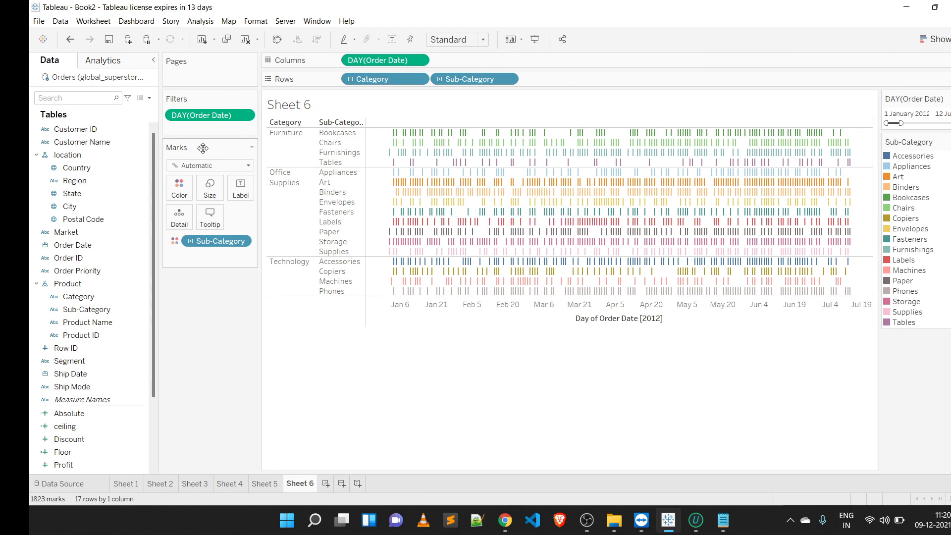
Step: Create a calculated field named duration and insert the DATEDIFF function
click(150, 98)
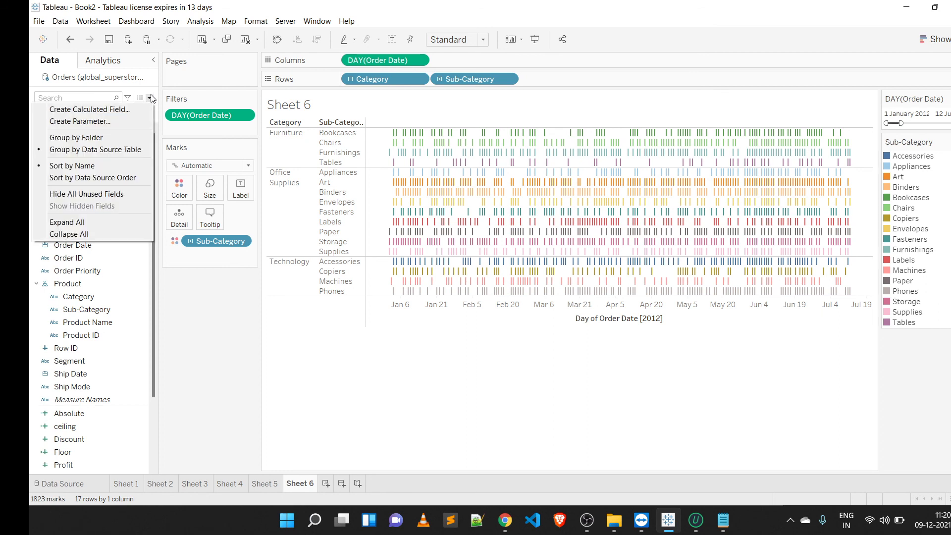
click(127, 110)
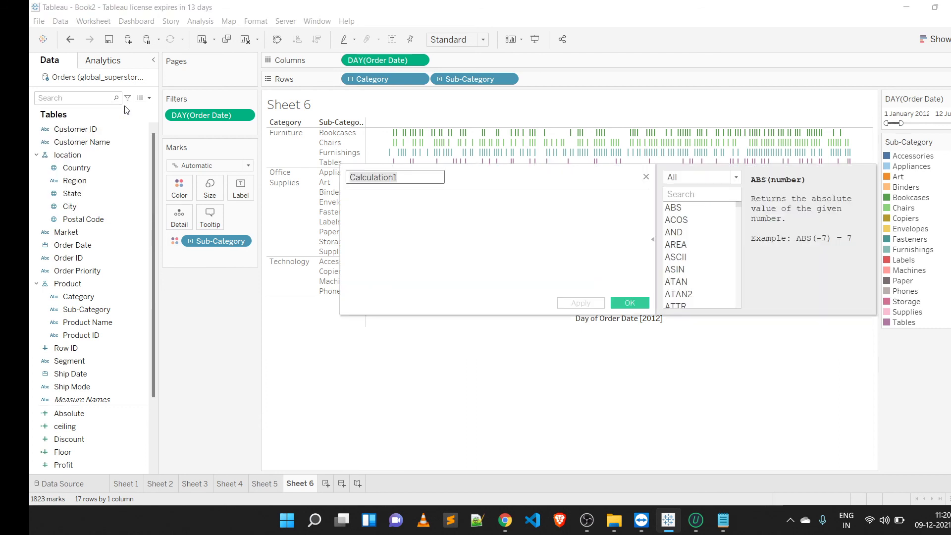
key(BackSpace)
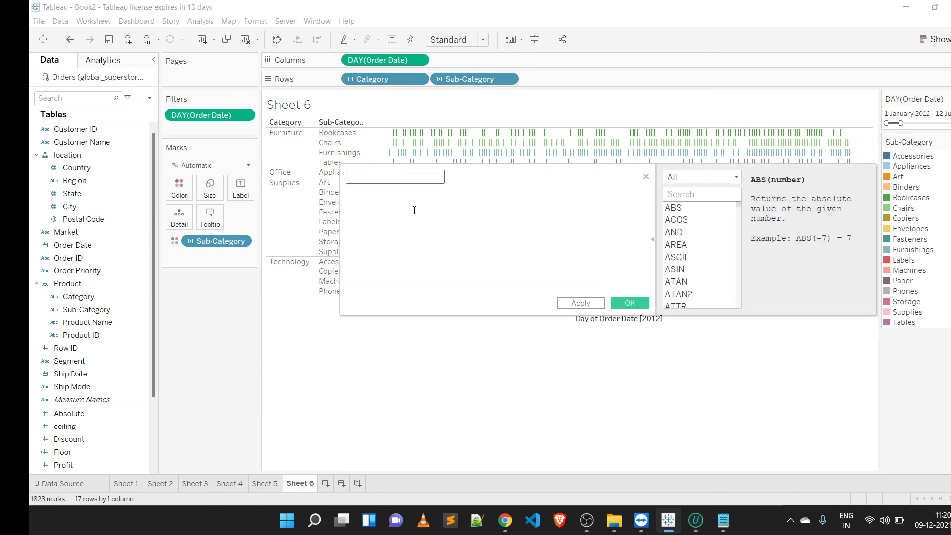
text(duration)
click(414, 210)
text(date)
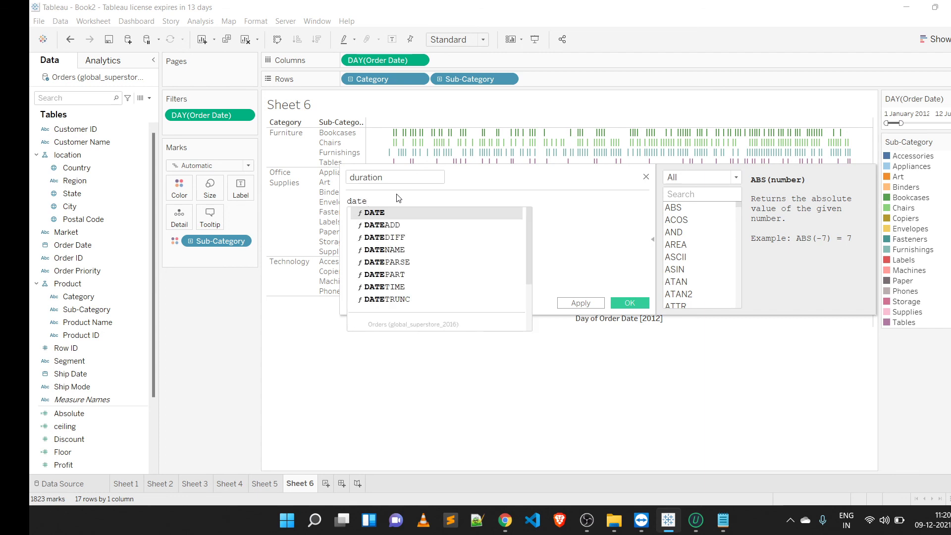
click(400, 239)
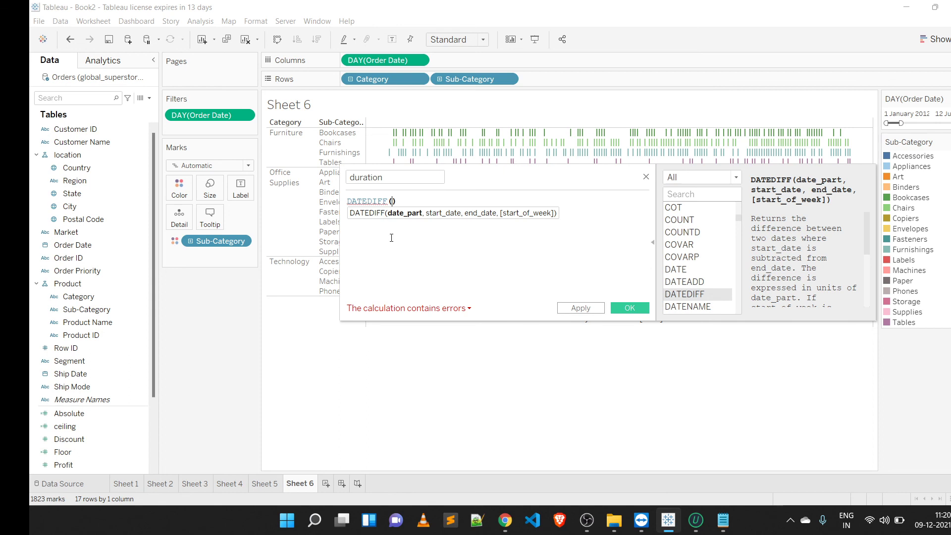
Step: Complete the formula as DATEDIFF('day',[Order Date],[Ship Date]) and save the calculated field
text(')
text(day')
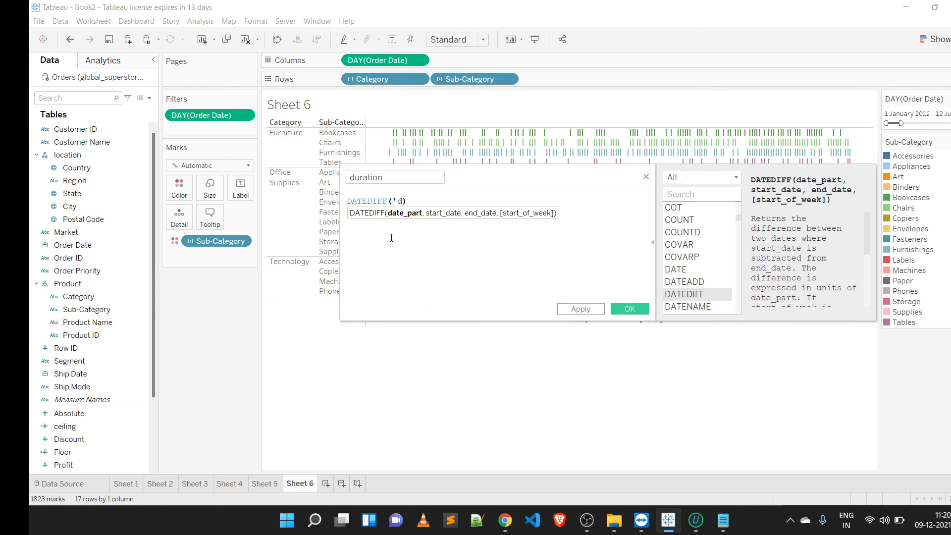
text(,)
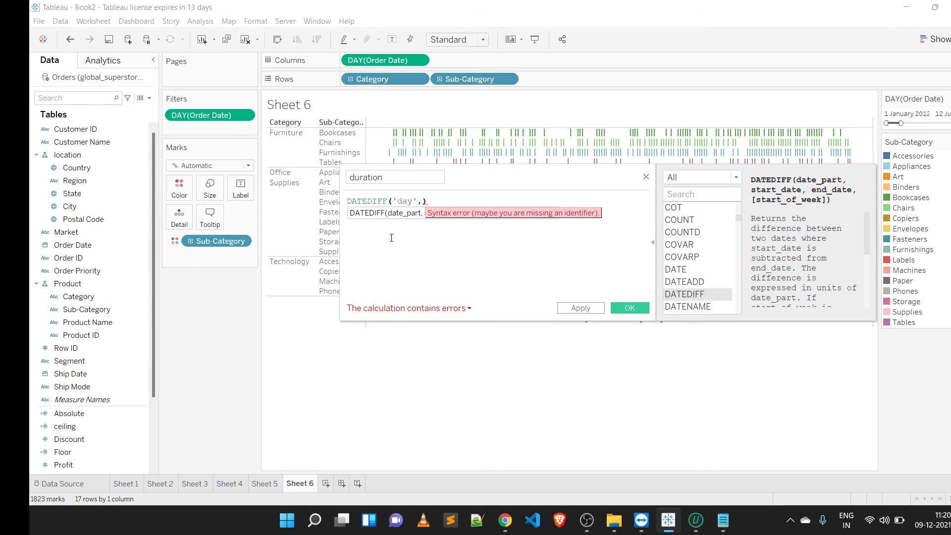
text(order)
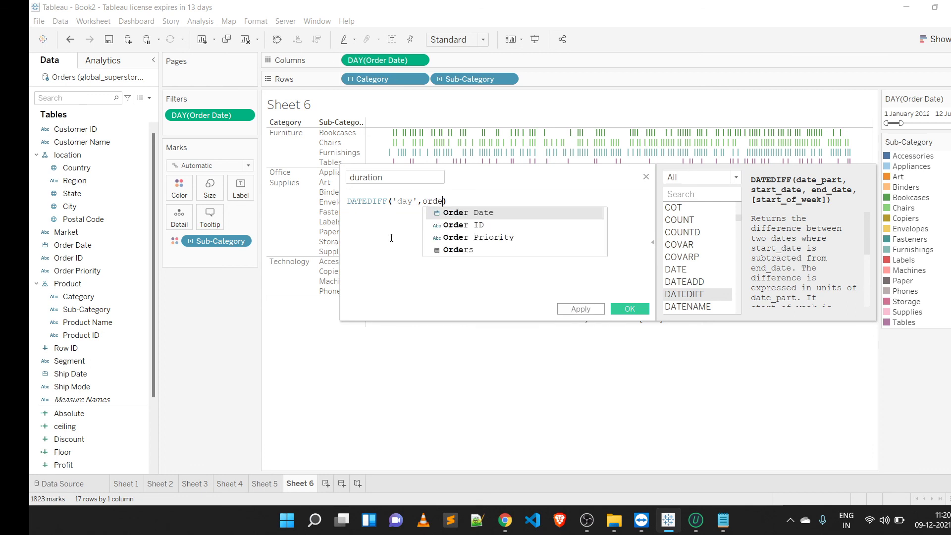
click(469, 212)
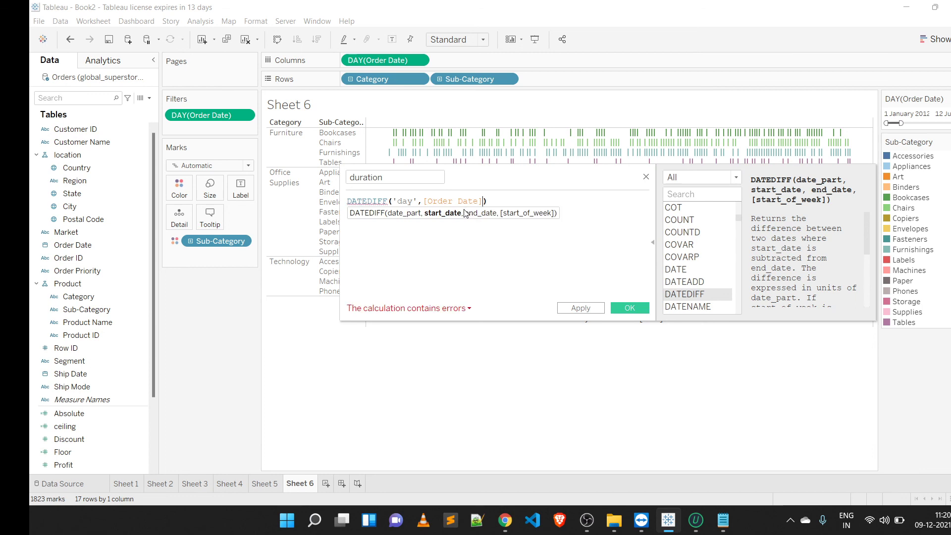
text(sh)
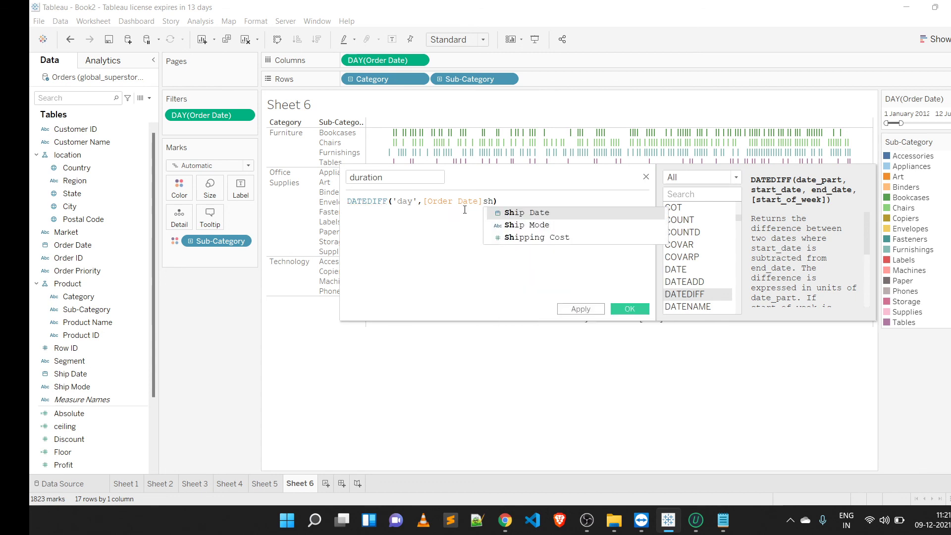
click(515, 215)
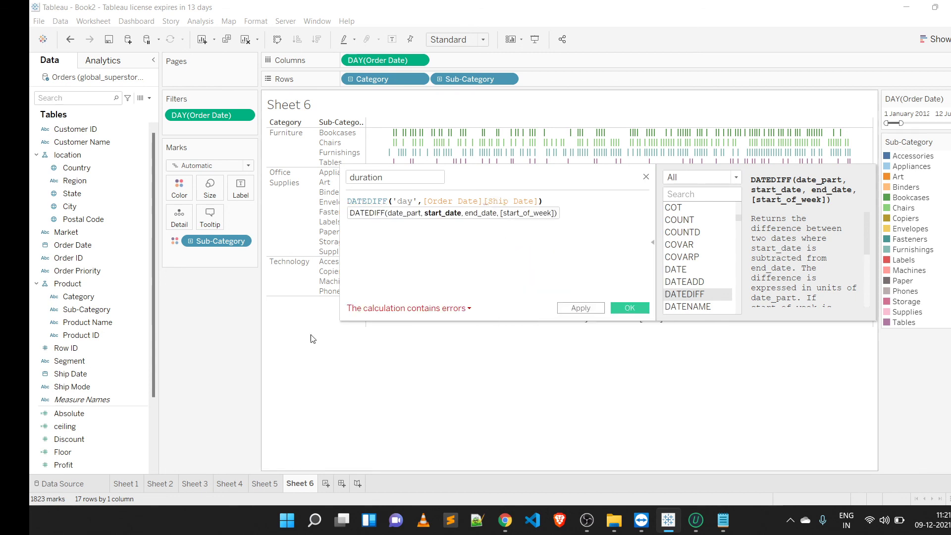
click(483, 200)
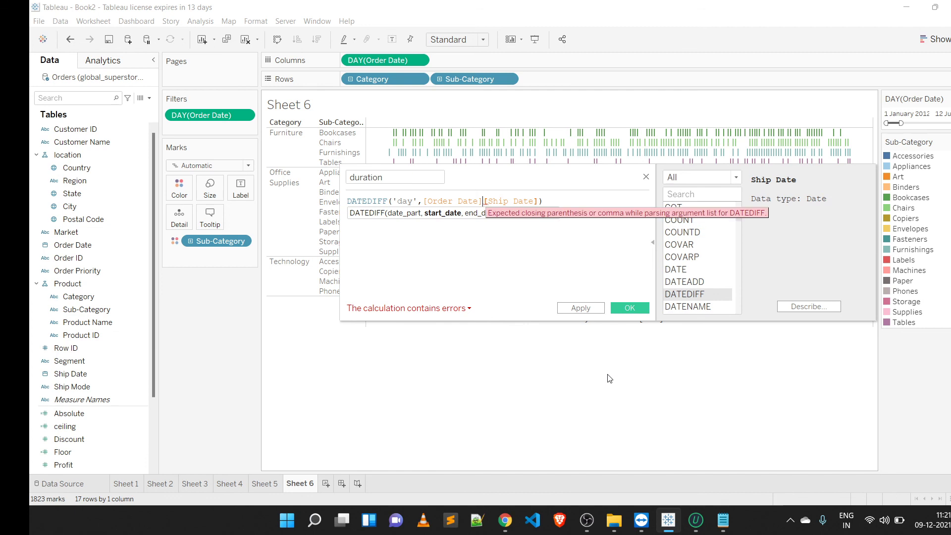
text(,)
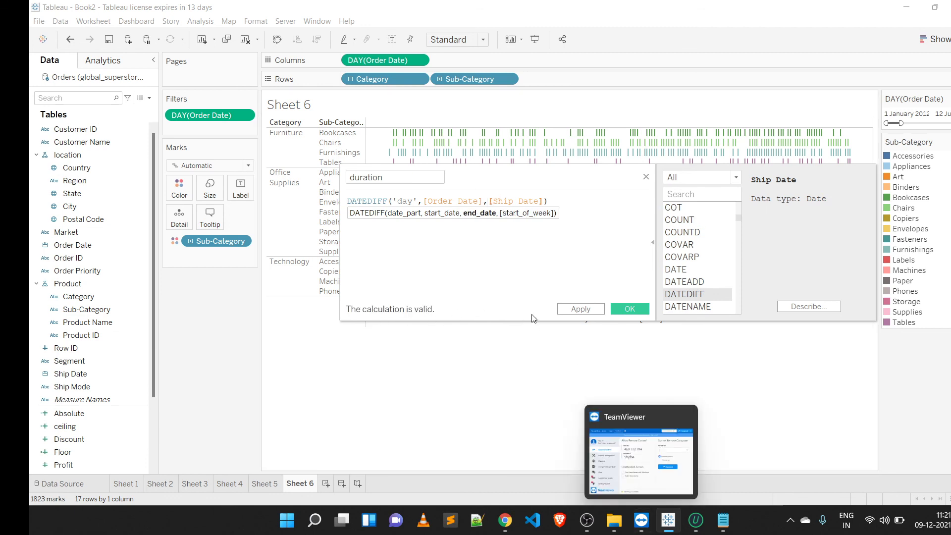
click(646, 312)
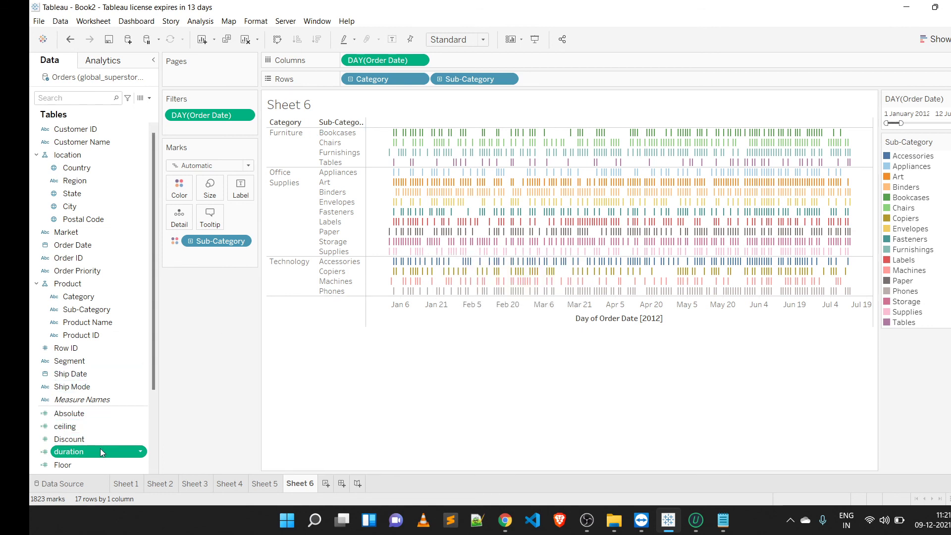
Step: Size the marks by duration and add Ship Date to the marks detail
drag(100, 451, 210, 184)
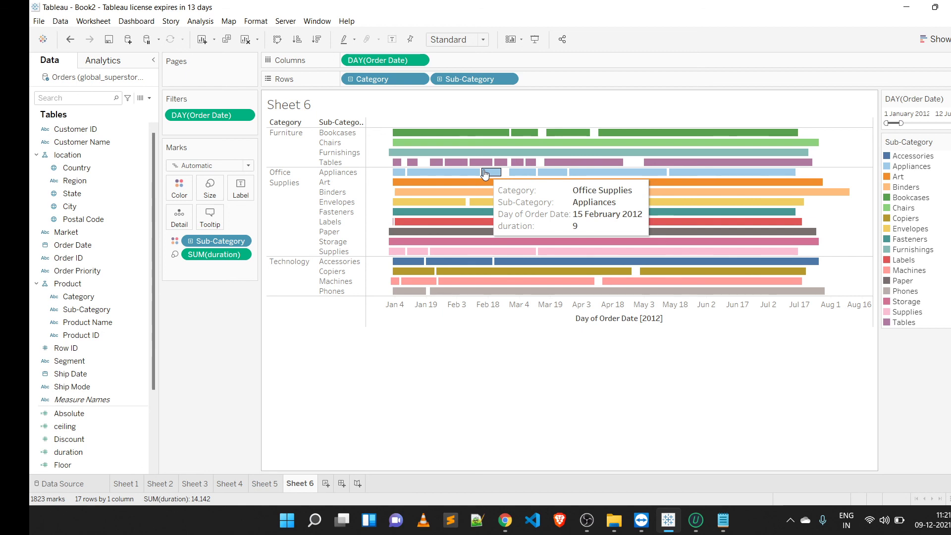
click(76, 380)
drag(75, 380, 179, 219)
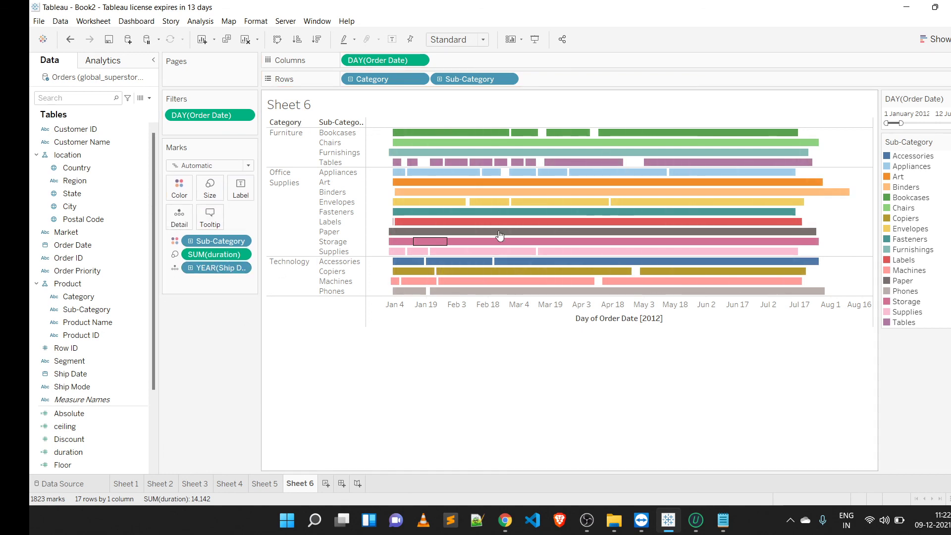
mouse_move(543, 223)
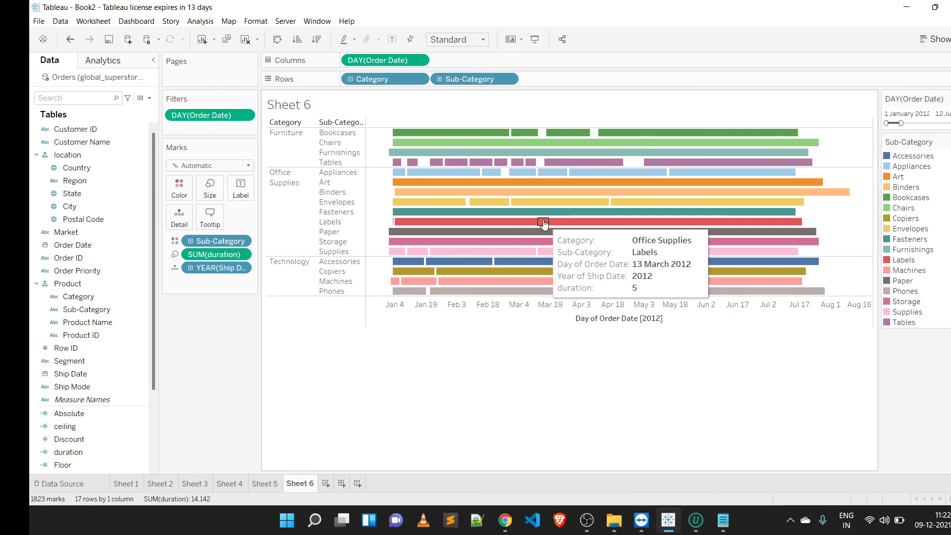
Step: Change the Ship Date detail field from year to day level
right_click(209, 268)
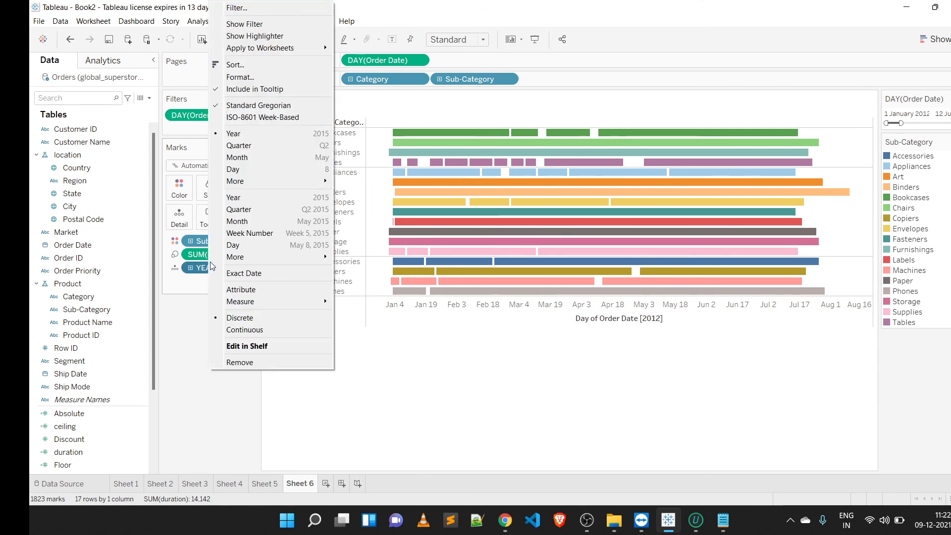
click(263, 247)
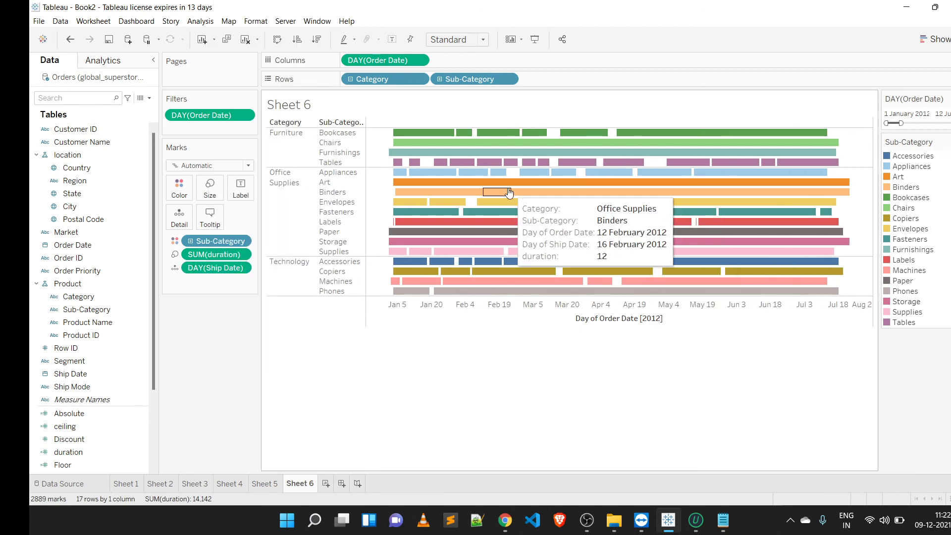
mouse_move(524, 185)
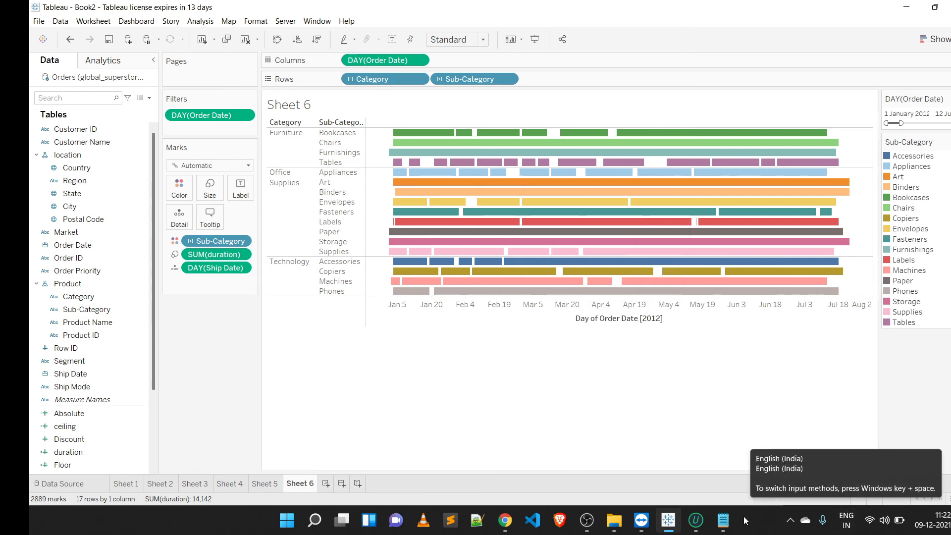
Step: Review the practical-session topics list in Notepad
click(724, 520)
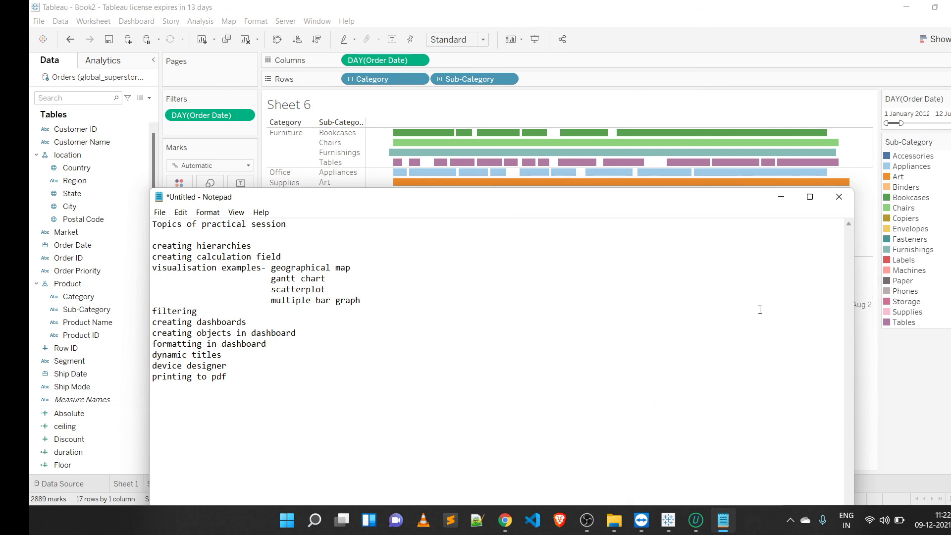
click(782, 197)
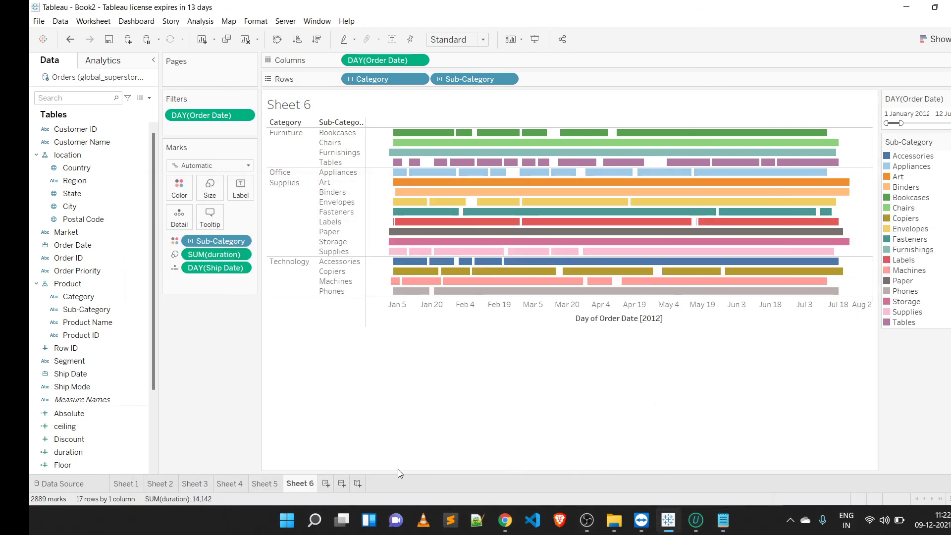
Step: Add a new worksheet and plot SUM(Sales) on columns against SUM(Profit) on rows
click(327, 484)
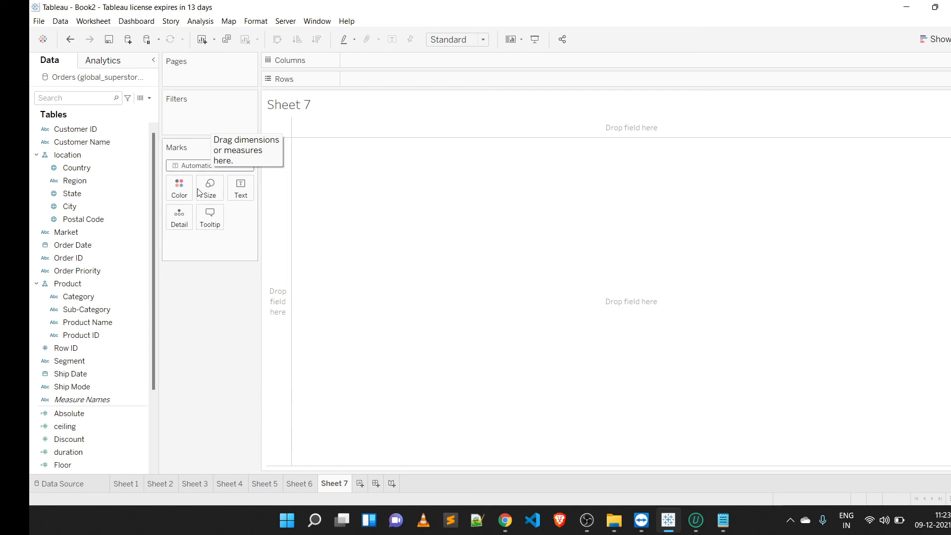
click(153, 401)
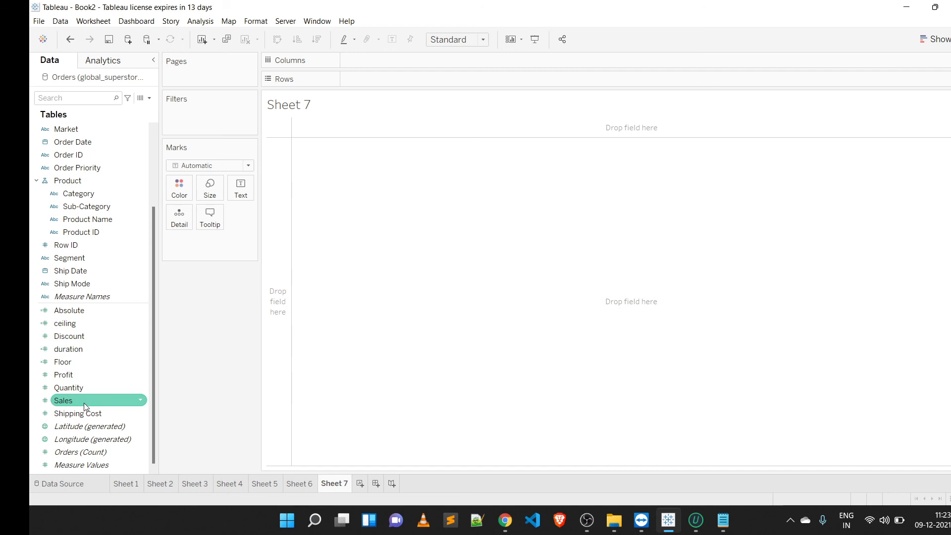
drag(84, 403, 365, 65)
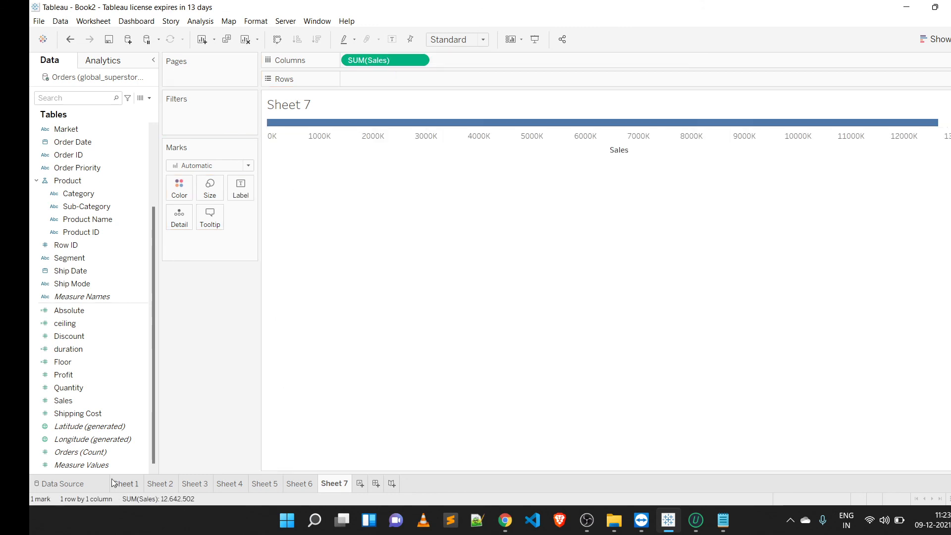
mouse_move(63, 375)
mouse_down()
mouse_move(260, 197)
mouse_move(356, 78)
mouse_move(384, 82)
mouse_up()
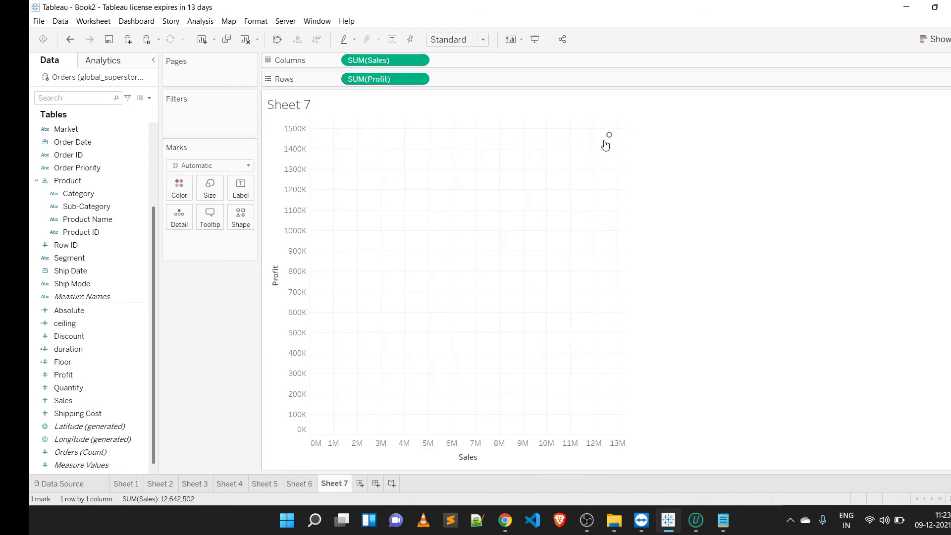
Step: Add Sub-Category, Segment and Region to the marks detail to break the scatterplot into points
mouse_move(609, 136)
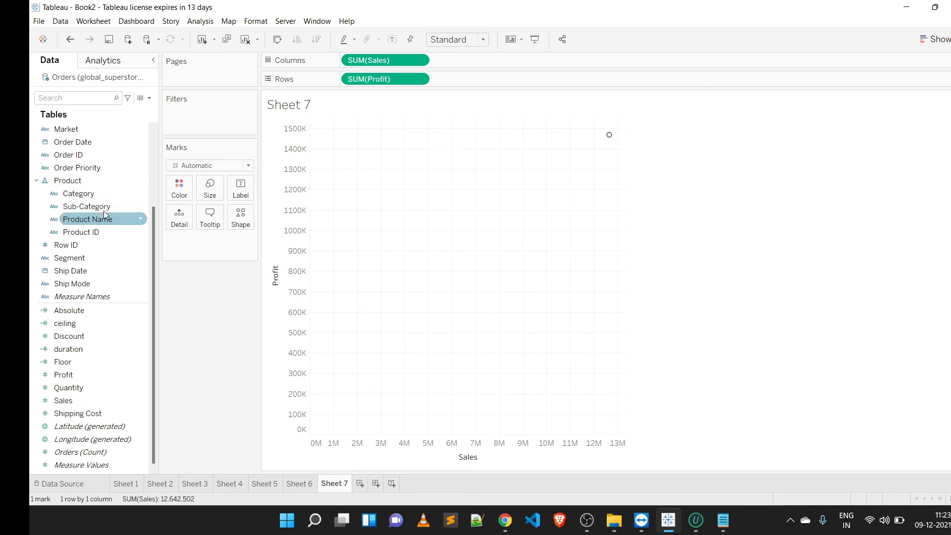
drag(105, 210, 173, 214)
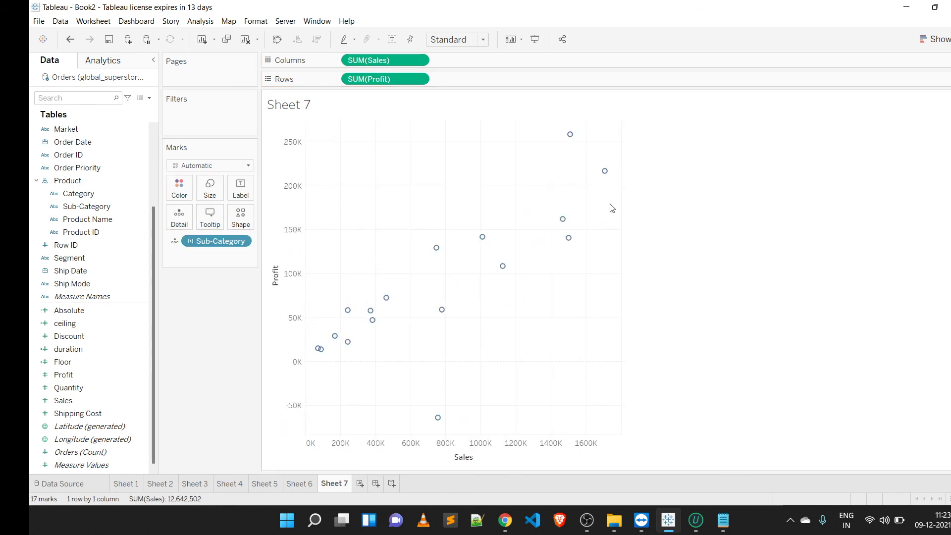
mouse_move(482, 239)
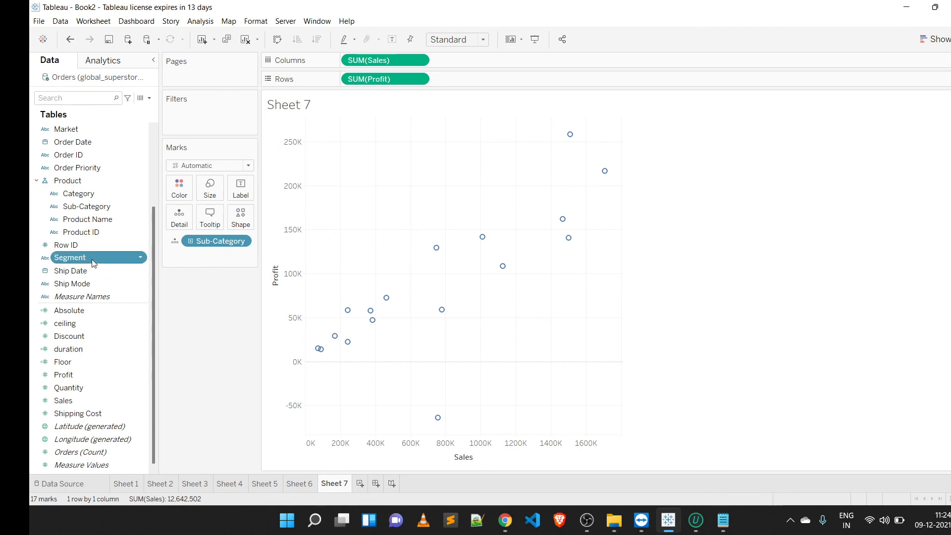
drag(91, 259, 169, 225)
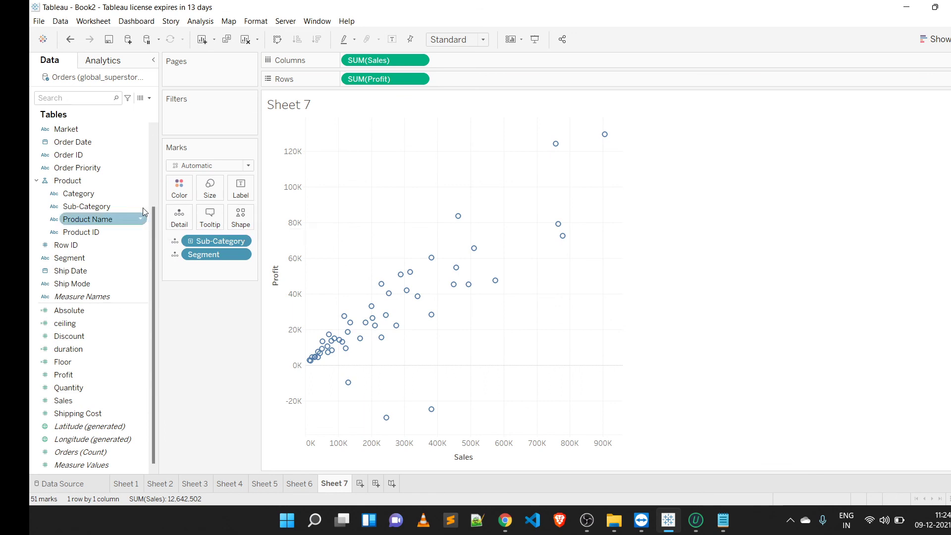
scroll(156, 177, up, 3)
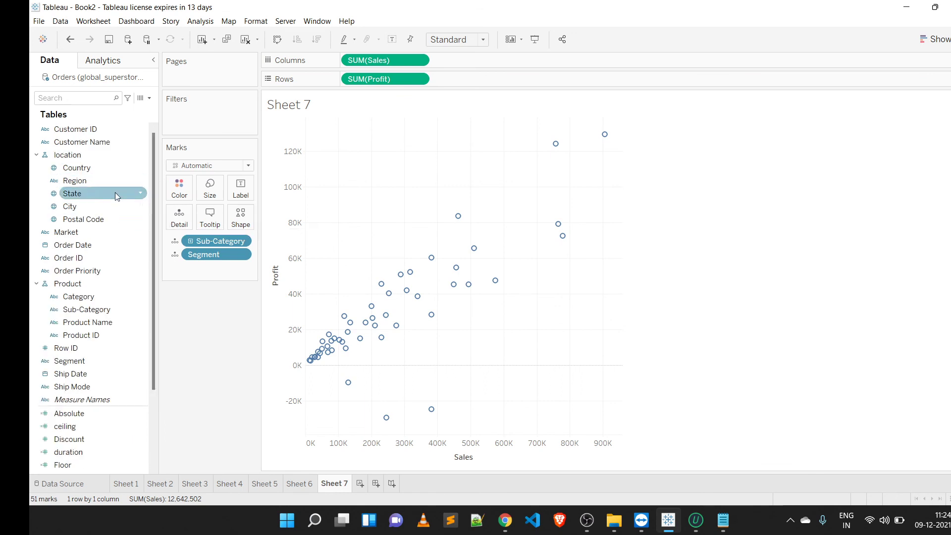
click(103, 186)
drag(102, 187, 181, 222)
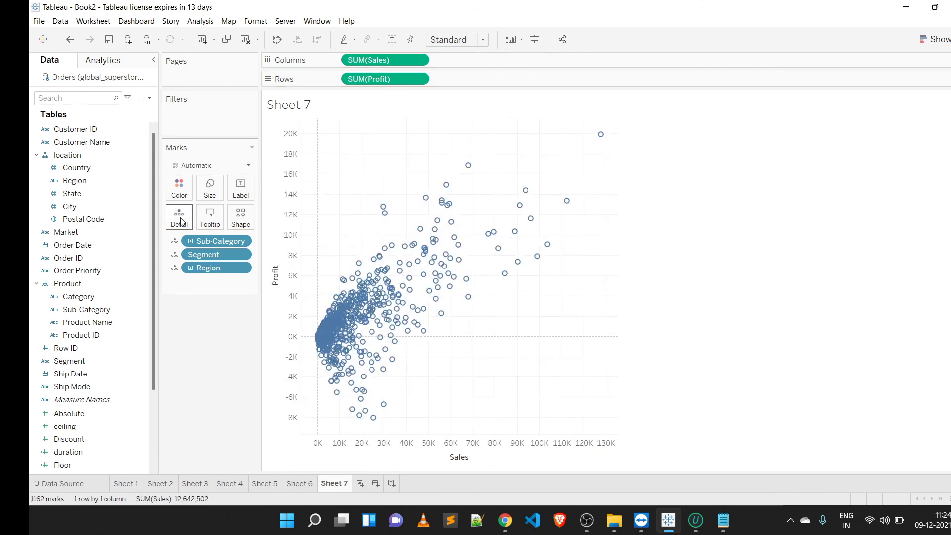
Step: Inspect individual point tooltips and fit the scatterplot to Entire View
mouse_move(318, 345)
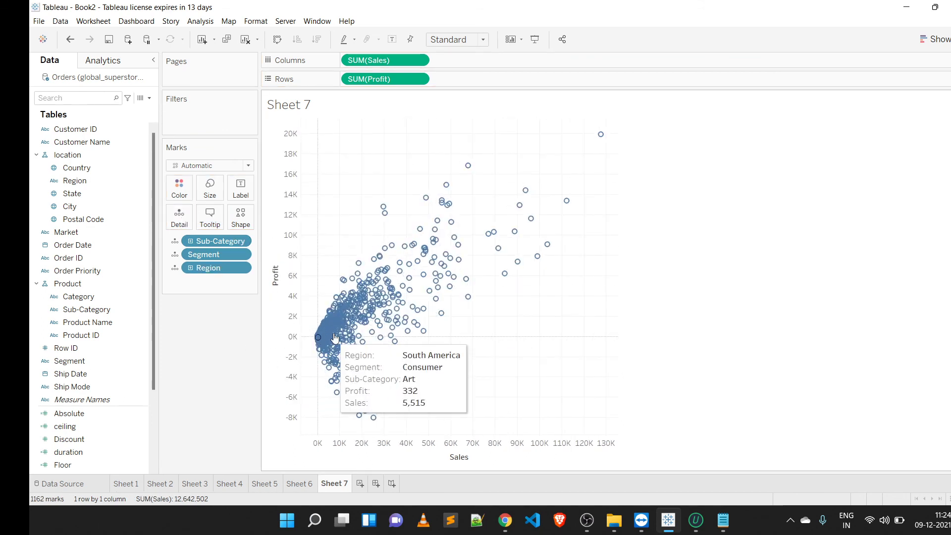
mouse_move(368, 274)
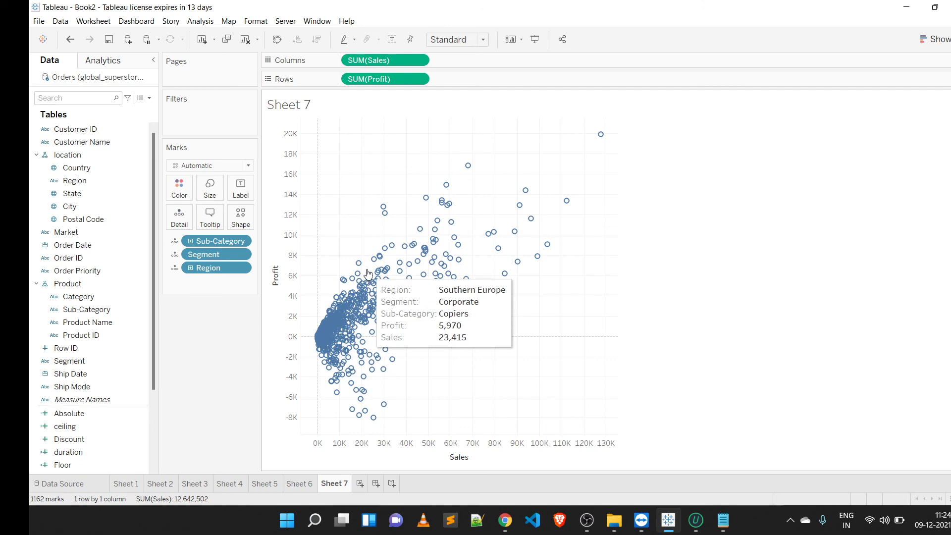
mouse_move(339, 316)
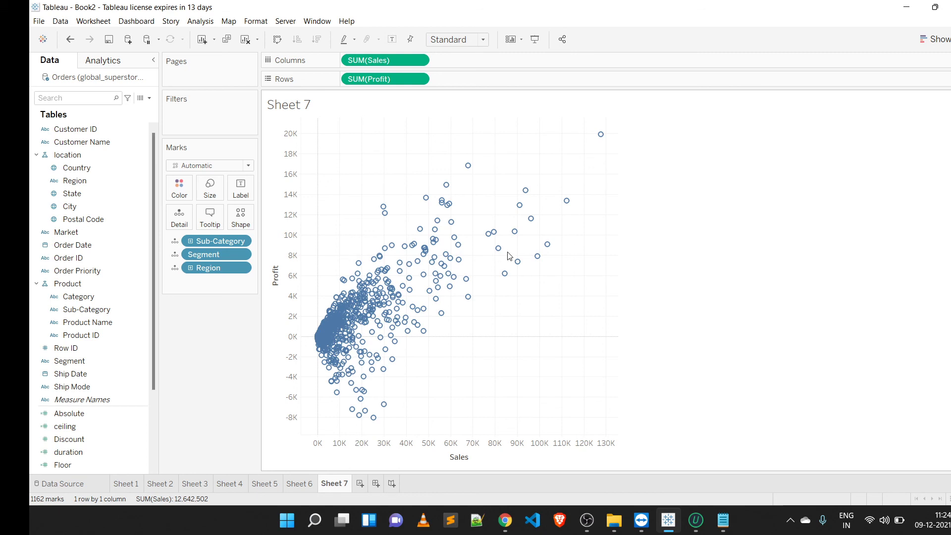
click(485, 43)
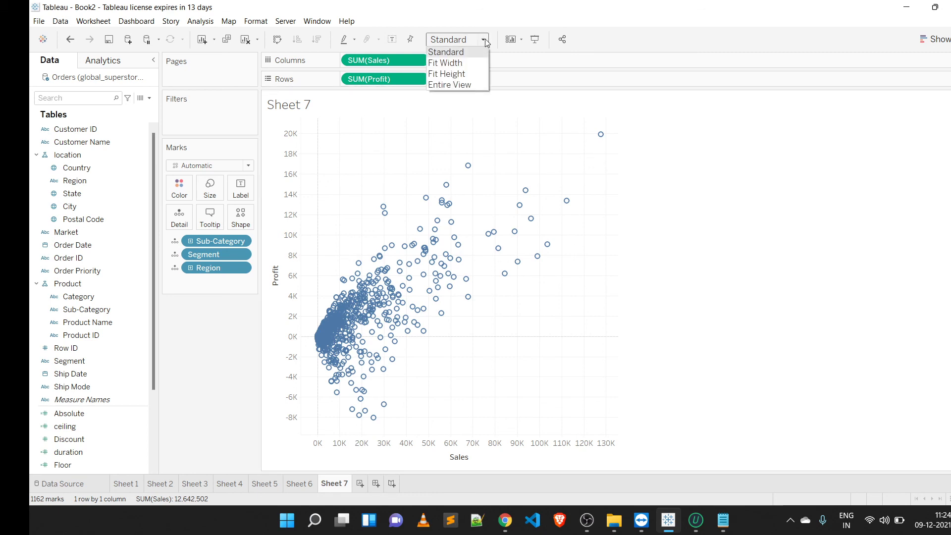
key(Escape)
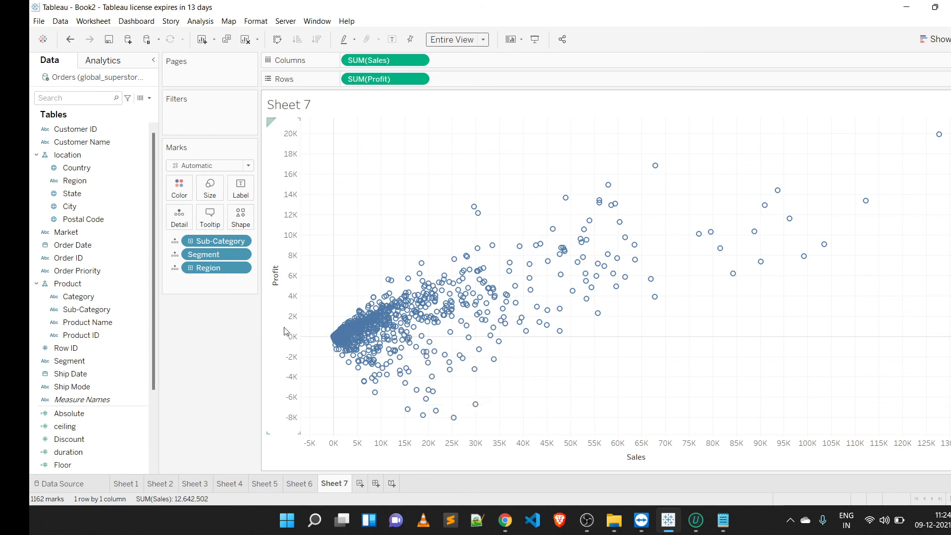
Step: Show filter cards for the Segment and Region detail fields
right_click(228, 250)
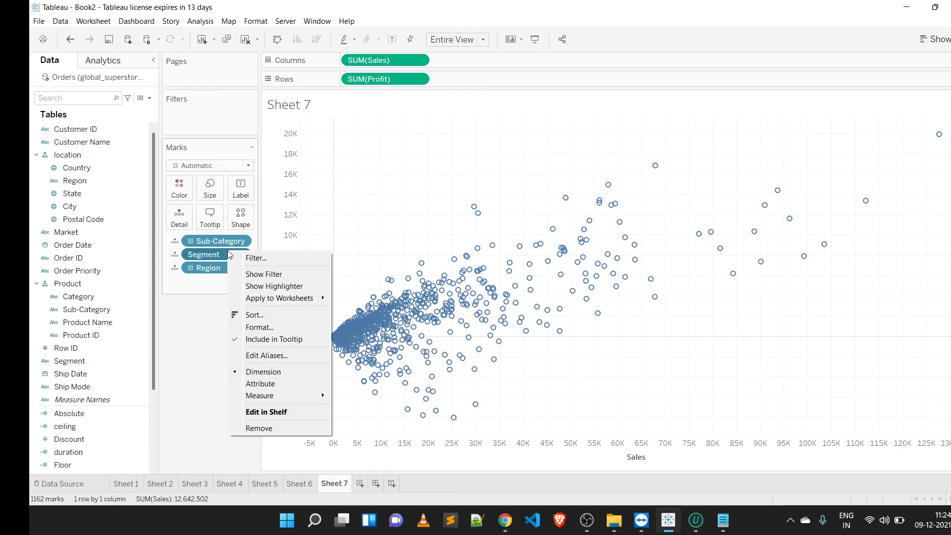
click(264, 275)
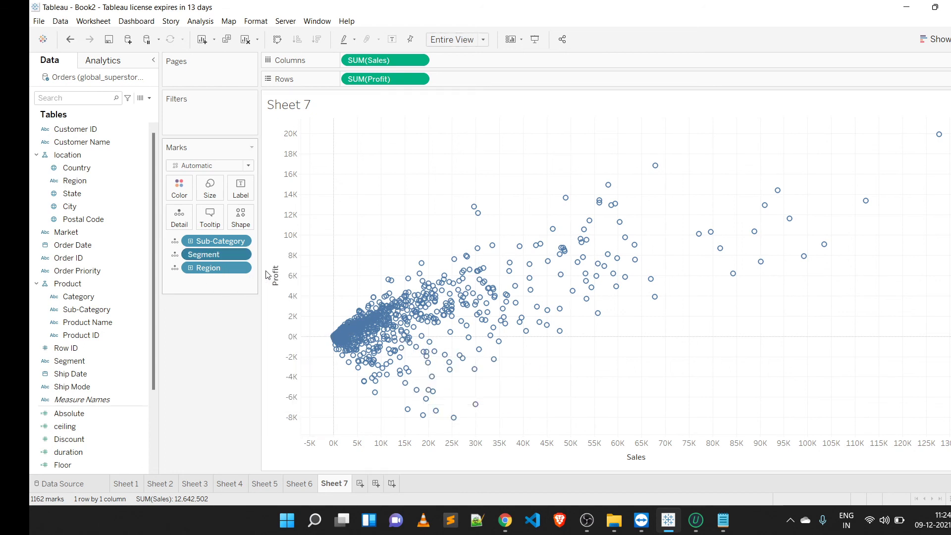
right_click(236, 262)
right_click(236, 267)
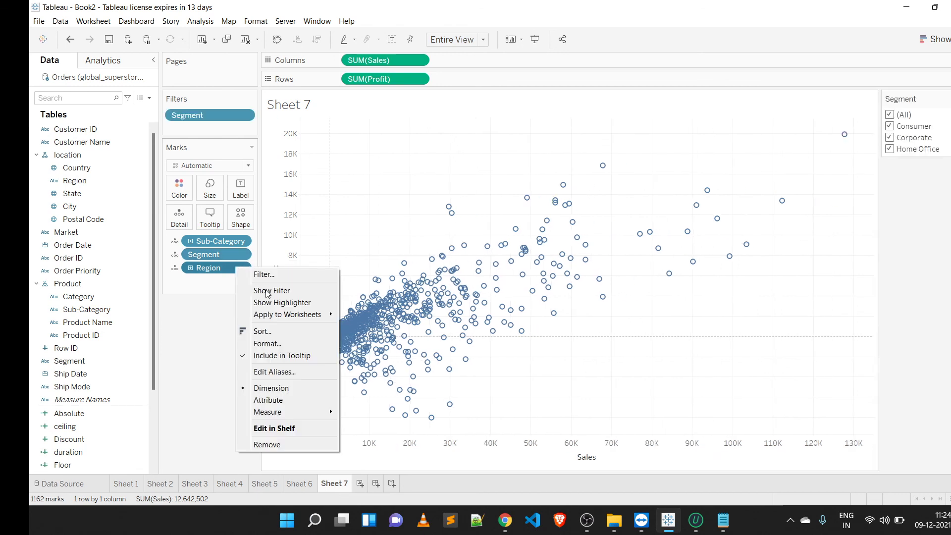
click(266, 291)
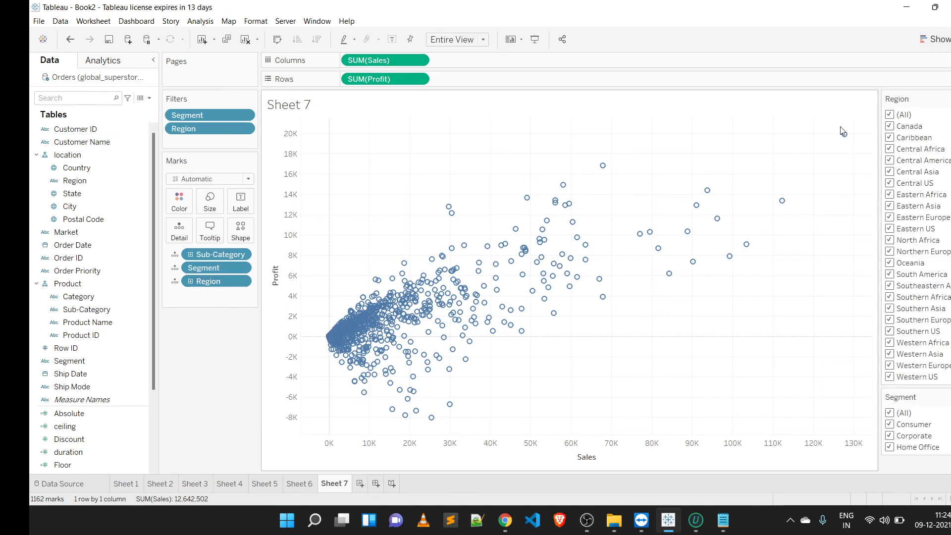
Step: Filter the scatterplot to only the Home Office segment and the South America region
click(889, 116)
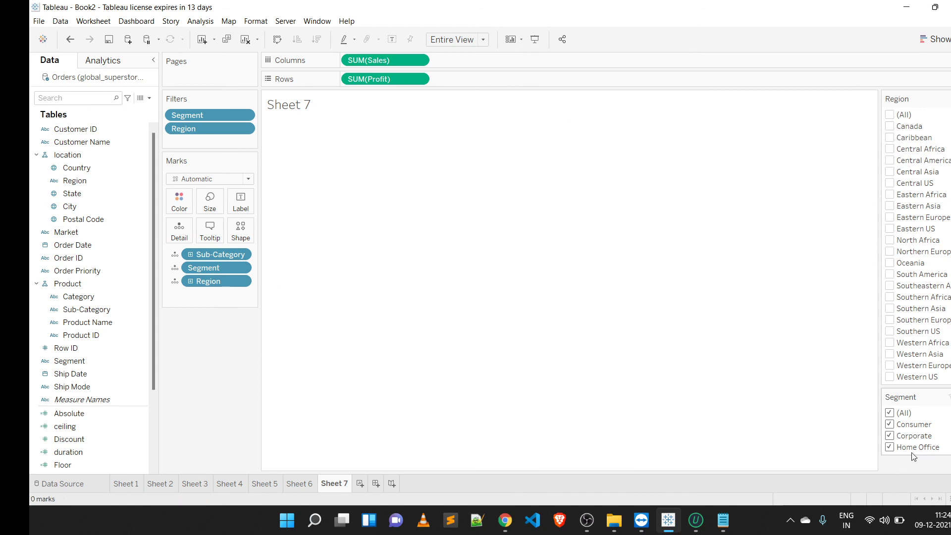
click(890, 413)
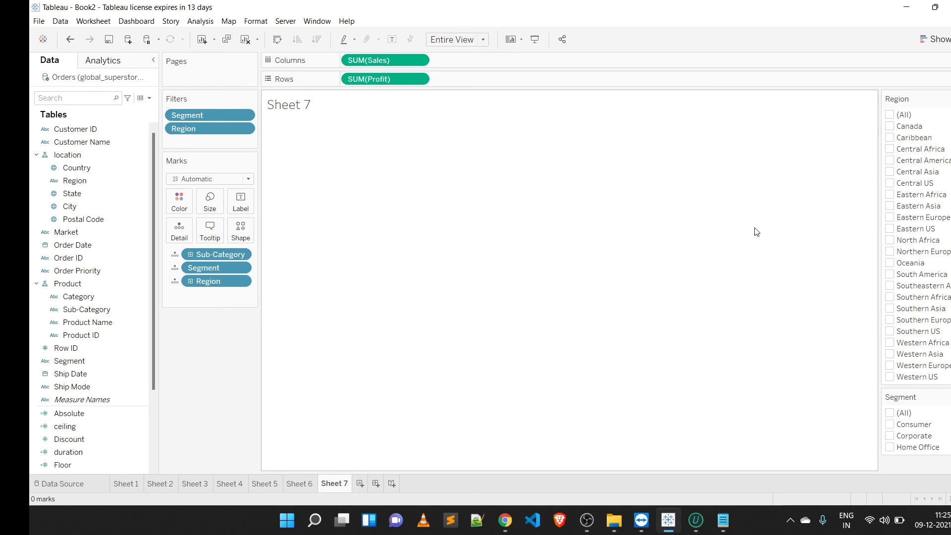
click(889, 447)
click(890, 276)
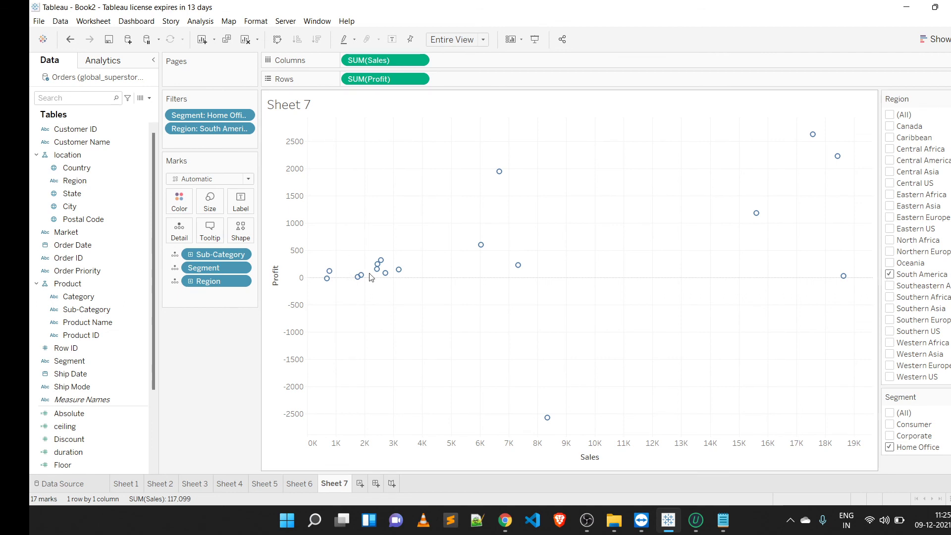
mouse_move(479, 249)
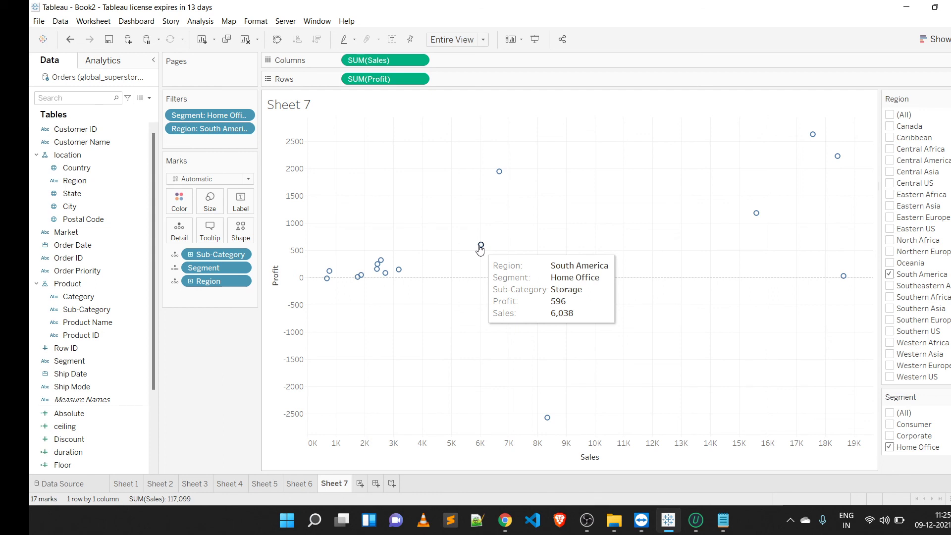
Step: Add another new worksheet and consult the topics list in Notepad
click(363, 483)
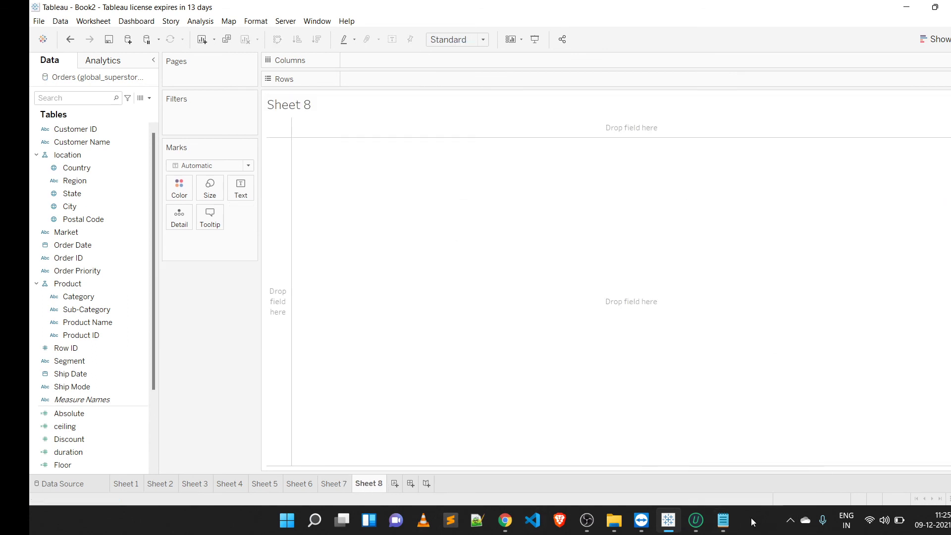
click(725, 521)
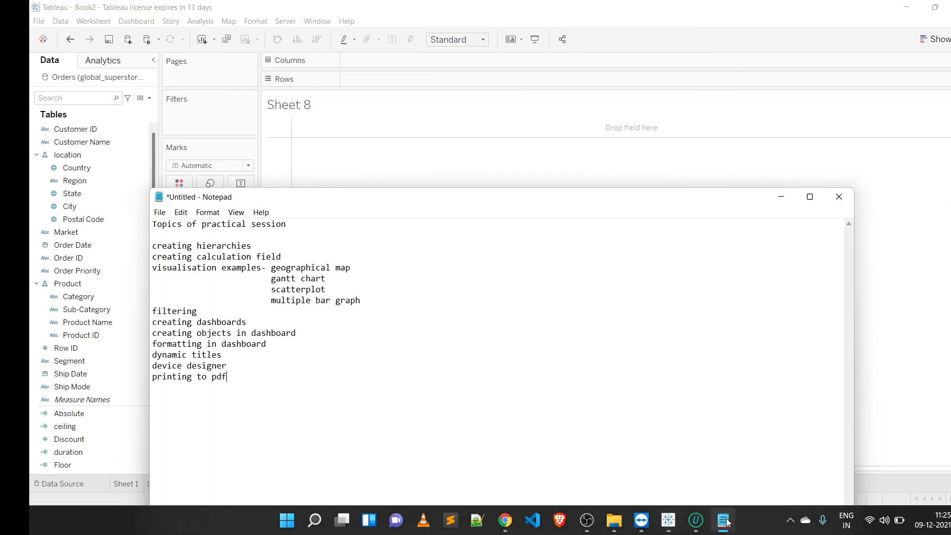
click(704, 182)
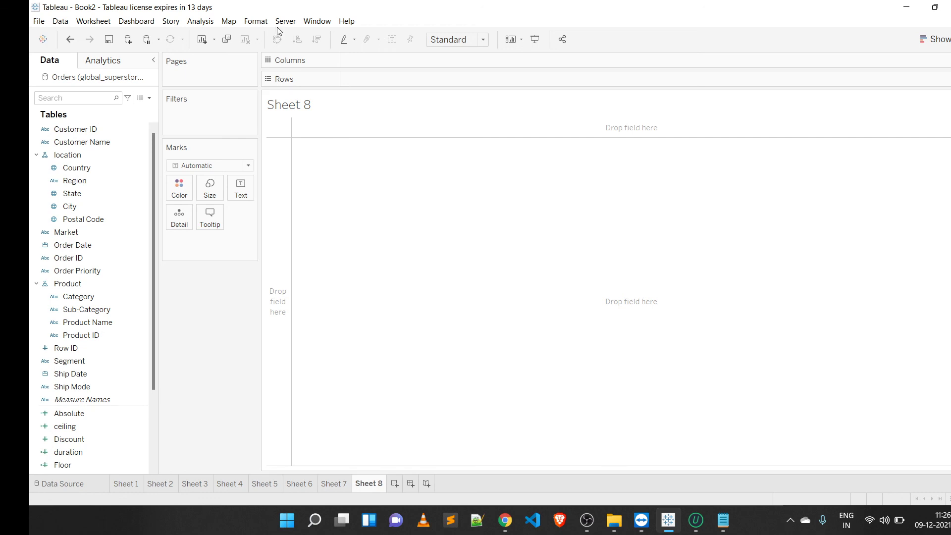
Step: Build a bar chart with SUM(Discount) on rows and Sub-Category on columns
click(64, 442)
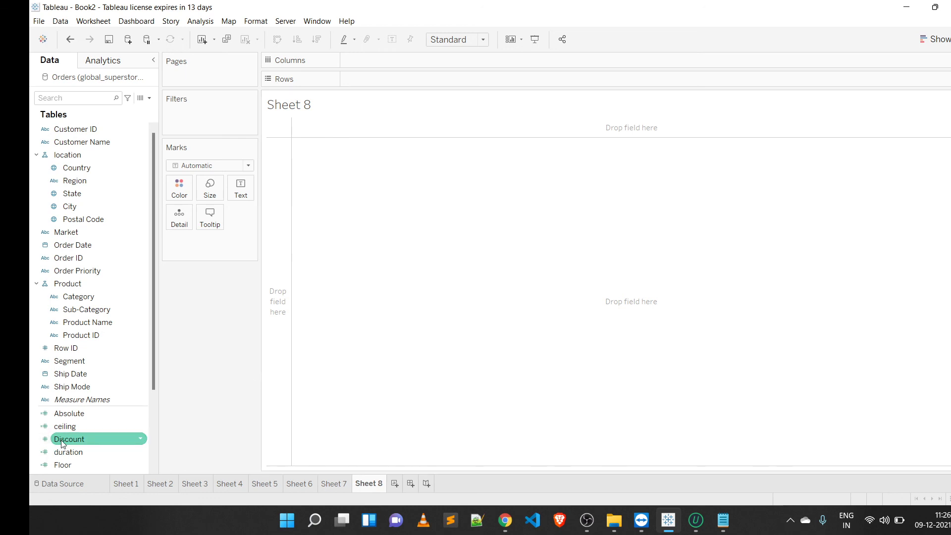
mouse_move(62, 443)
mouse_down()
mouse_move(254, 238)
mouse_move(340, 74)
mouse_move(376, 55)
mouse_move(368, 83)
mouse_up()
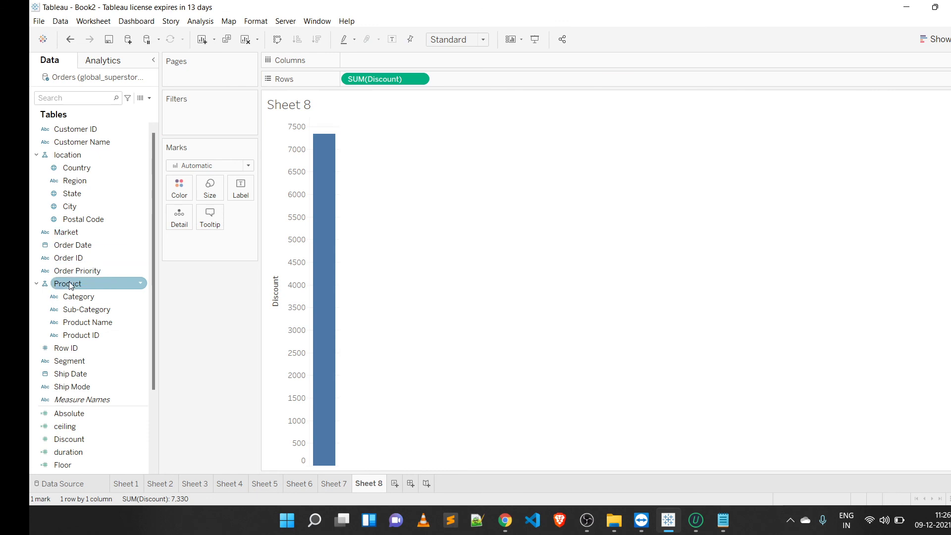
drag(90, 313, 385, 61)
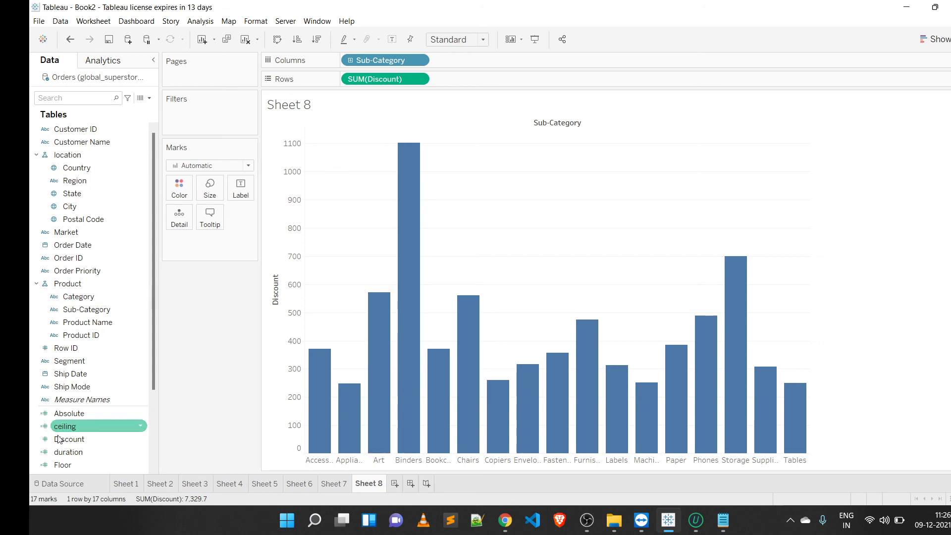
Step: Add Segment and Region to the bar chart's marks detail
drag(69, 362, 172, 215)
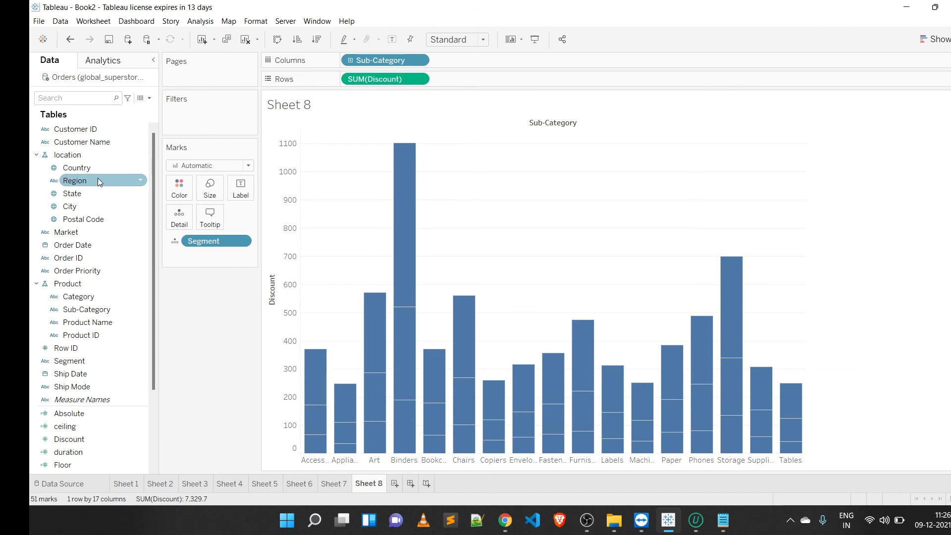
drag(100, 182, 182, 220)
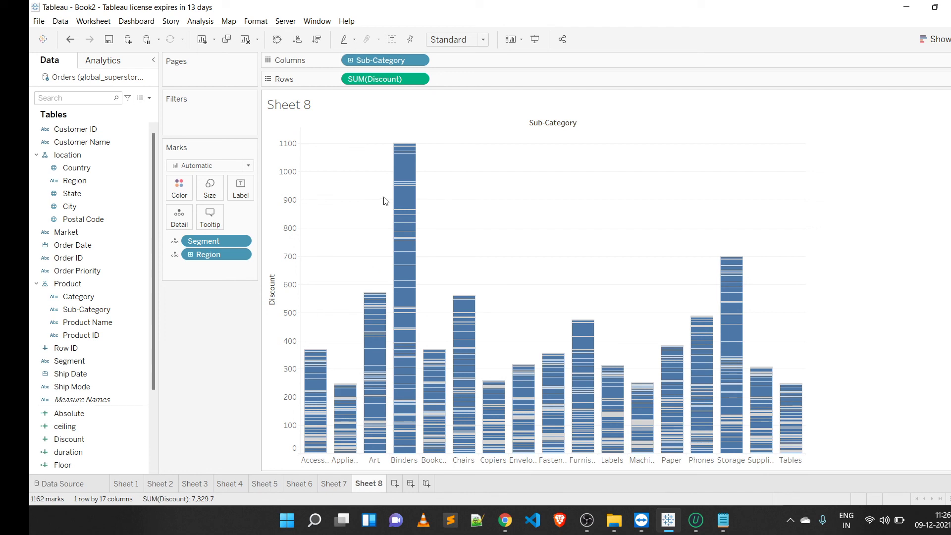
mouse_move(399, 197)
Step: Show filter cards for the Segment and Region fields of the bar chart
right_click(236, 244)
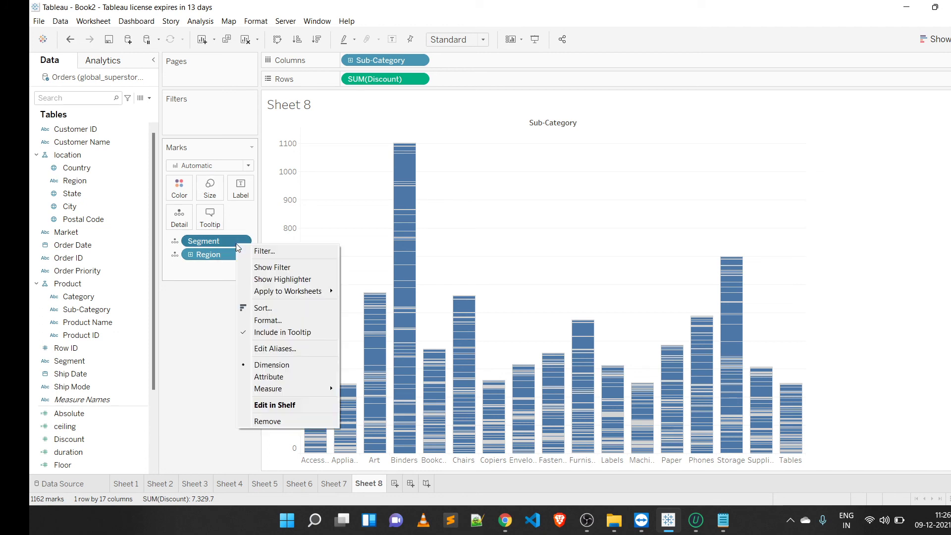
click(266, 270)
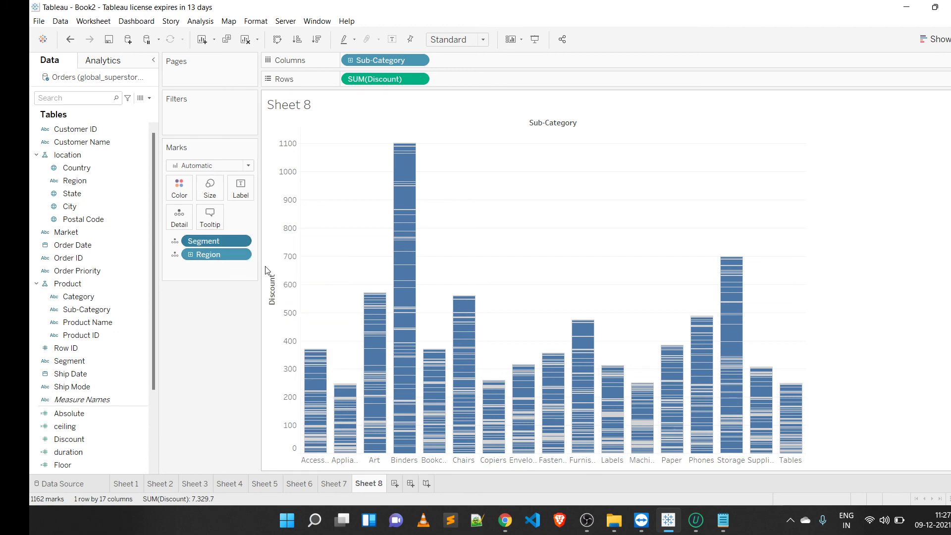
right_click(236, 255)
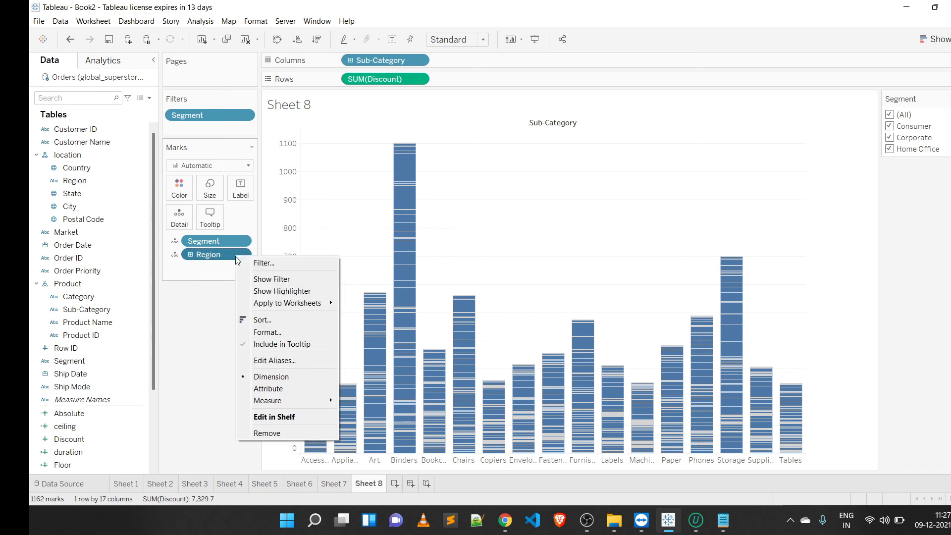
click(267, 283)
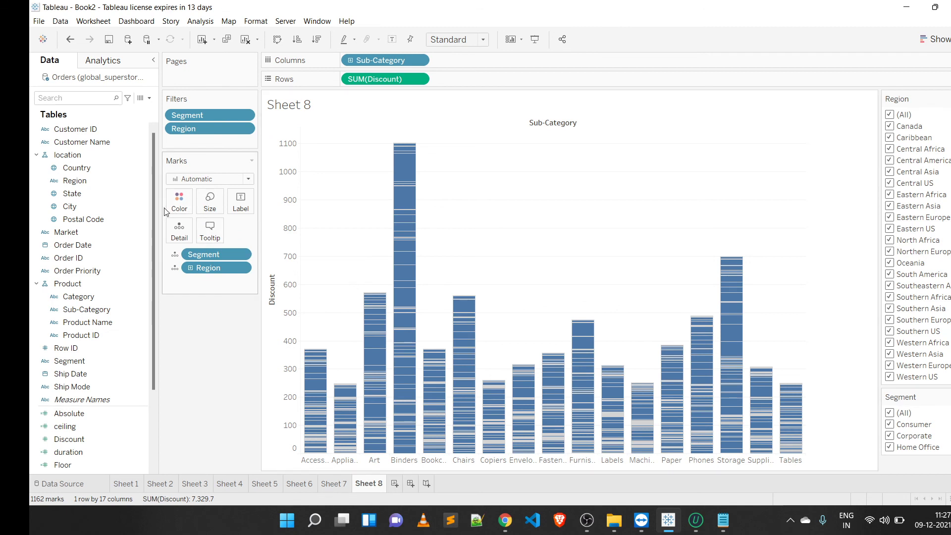
Step: Open the Region filter dialog and explore its Top by-field options, closing it without applying
click(119, 187)
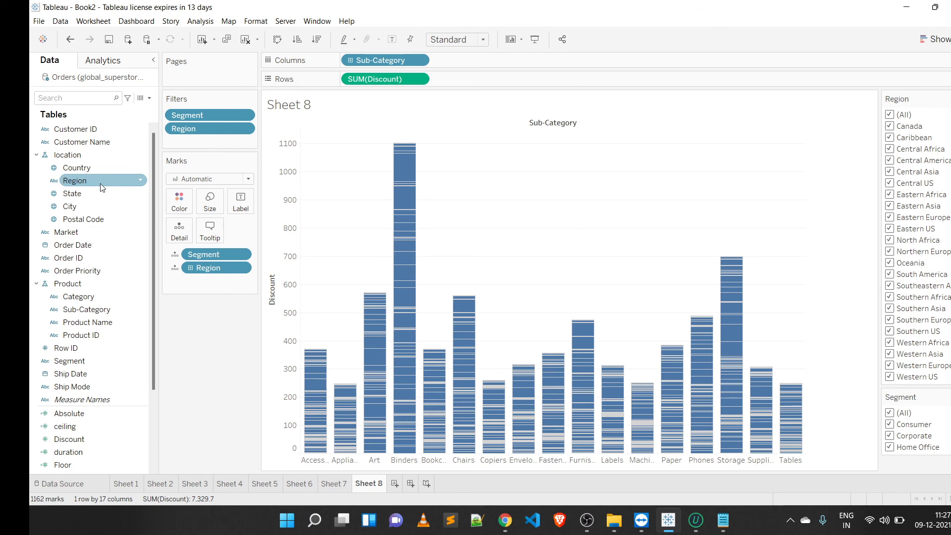
drag(102, 187, 200, 144)
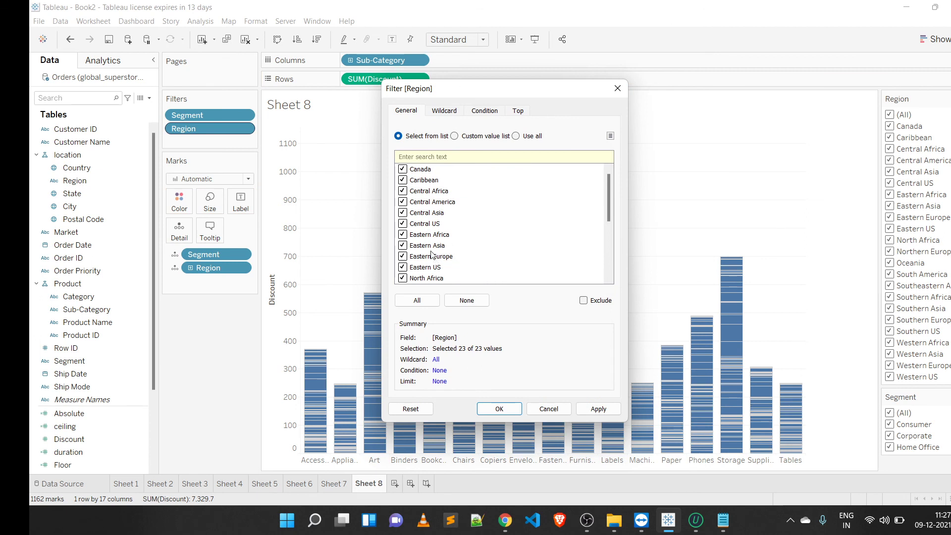
click(402, 223)
click(518, 111)
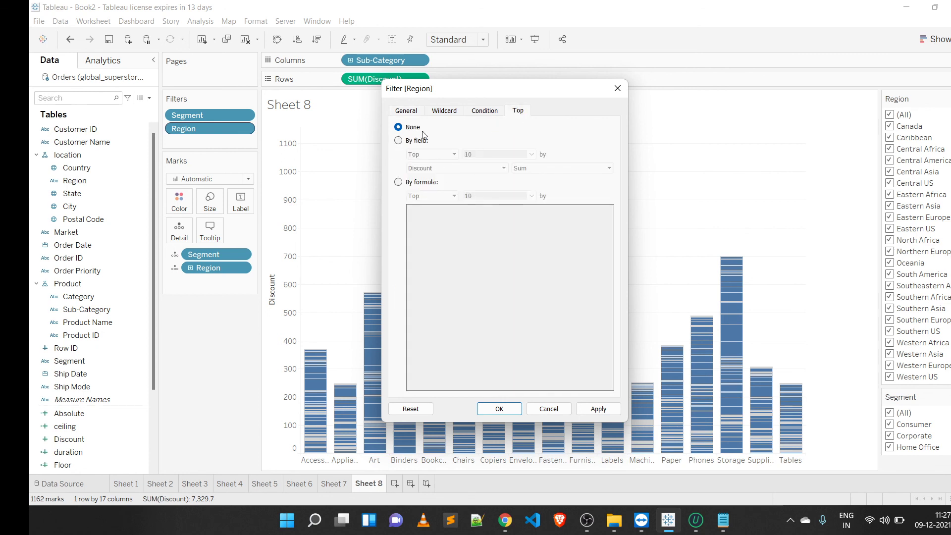
click(405, 143)
click(425, 151)
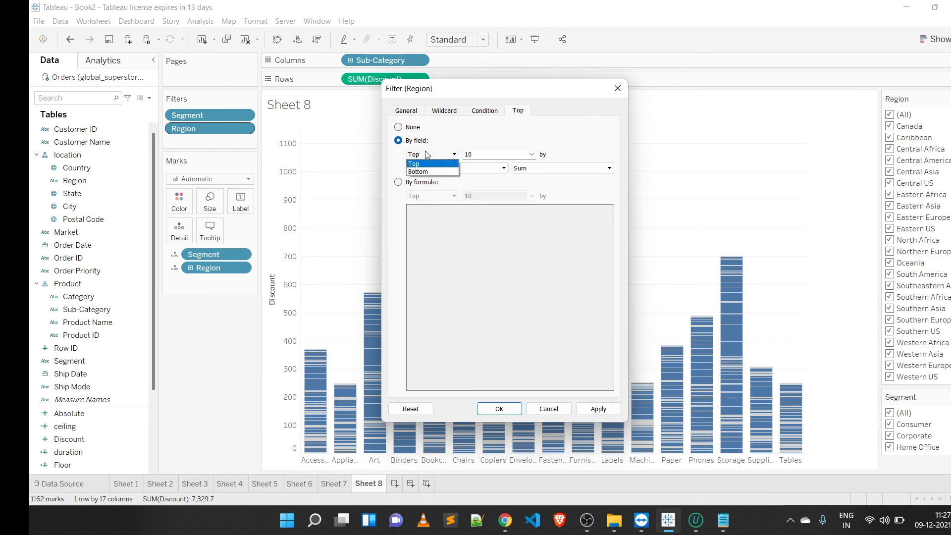
click(499, 155)
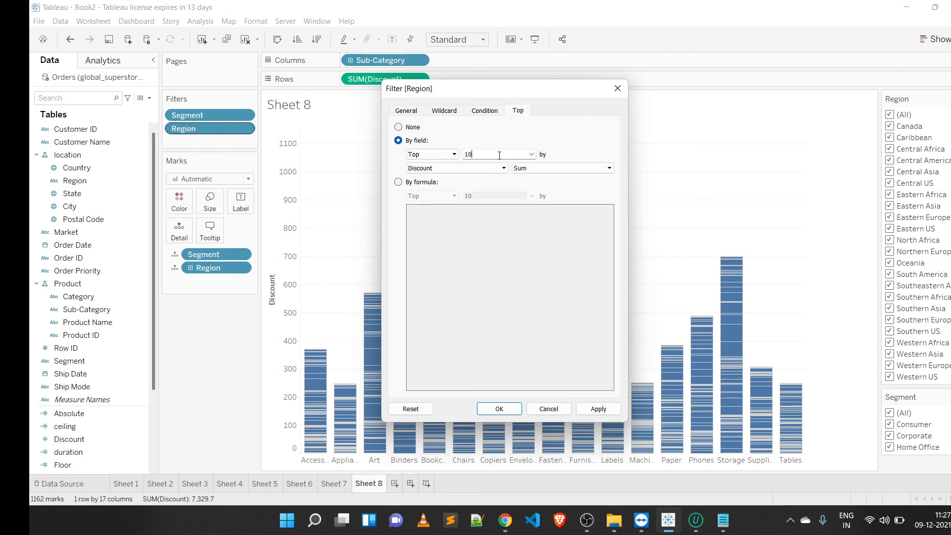
click(456, 168)
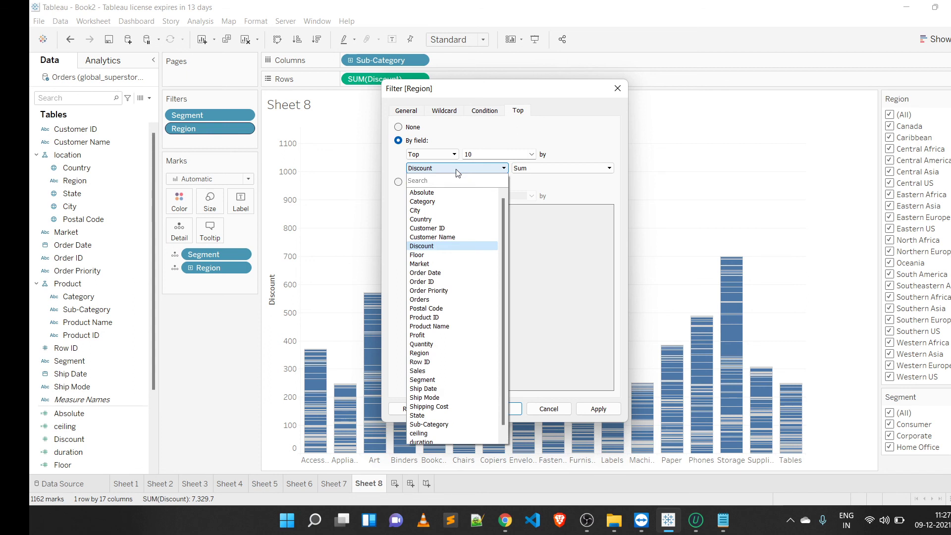
click(540, 168)
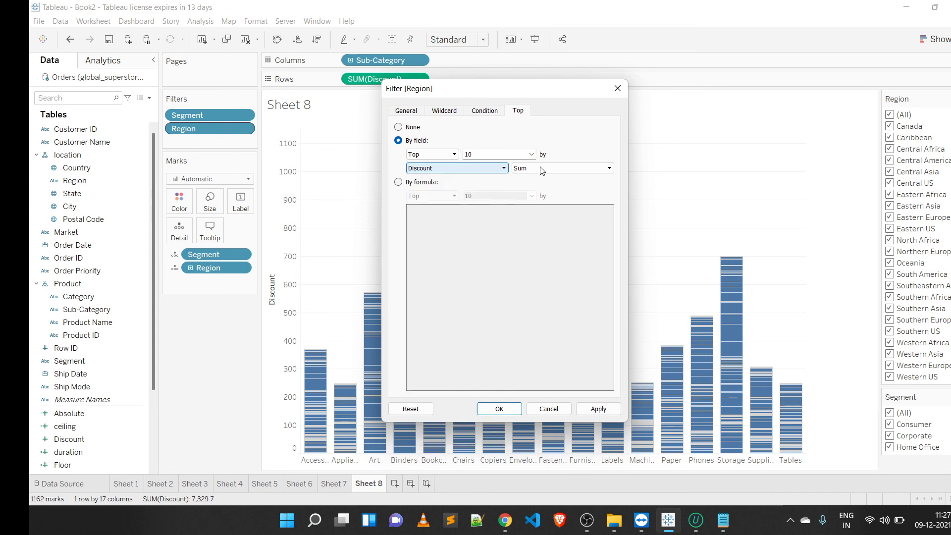
click(540, 168)
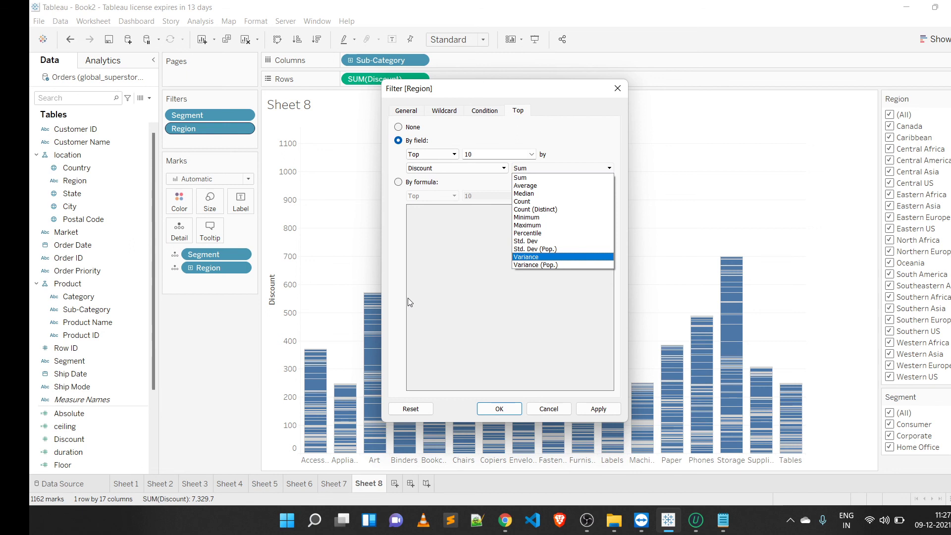
click(620, 88)
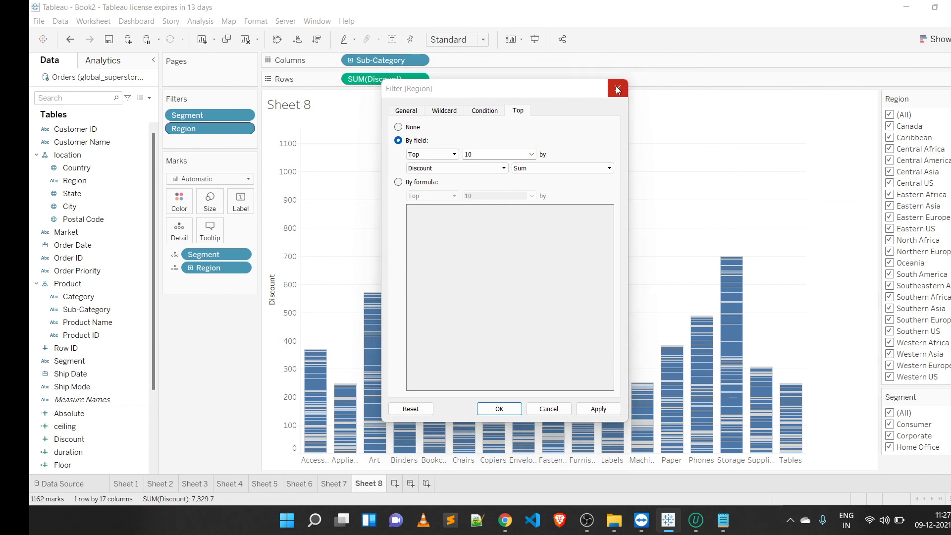
click(618, 89)
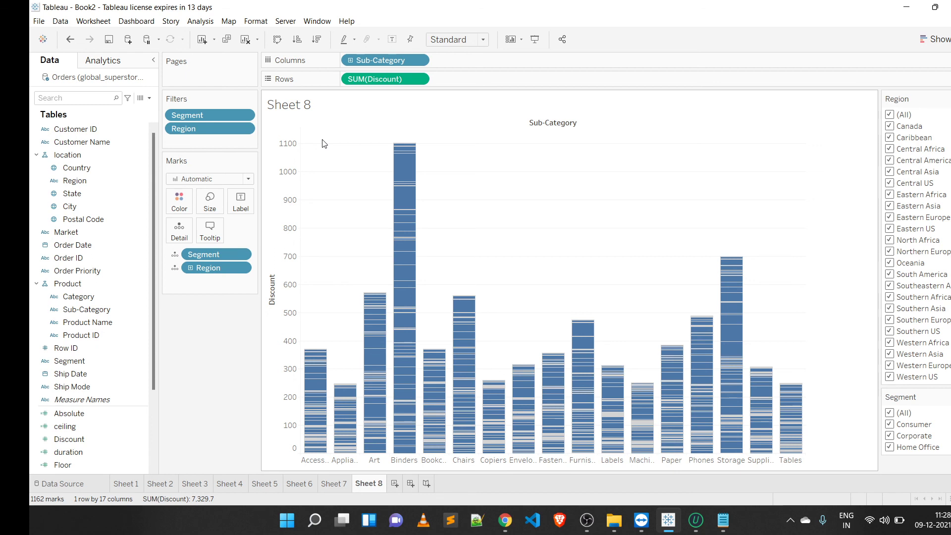
Step: Add the Region filter to context, then remove it from context again
right_click(204, 127)
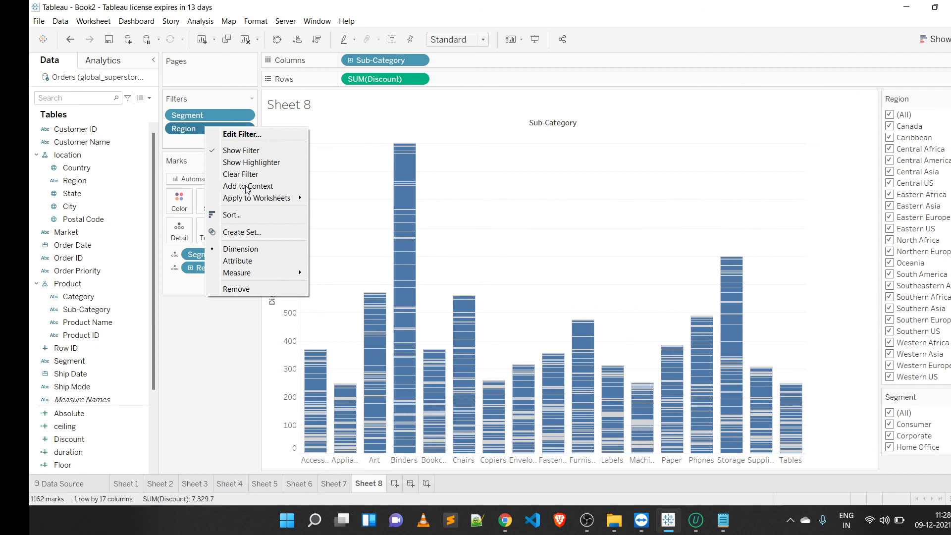
key(Escape)
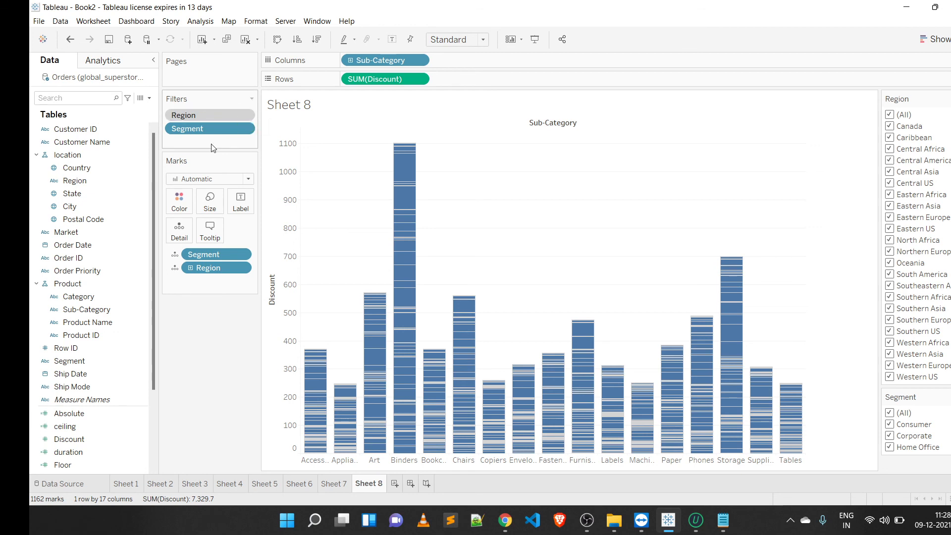
right_click(234, 120)
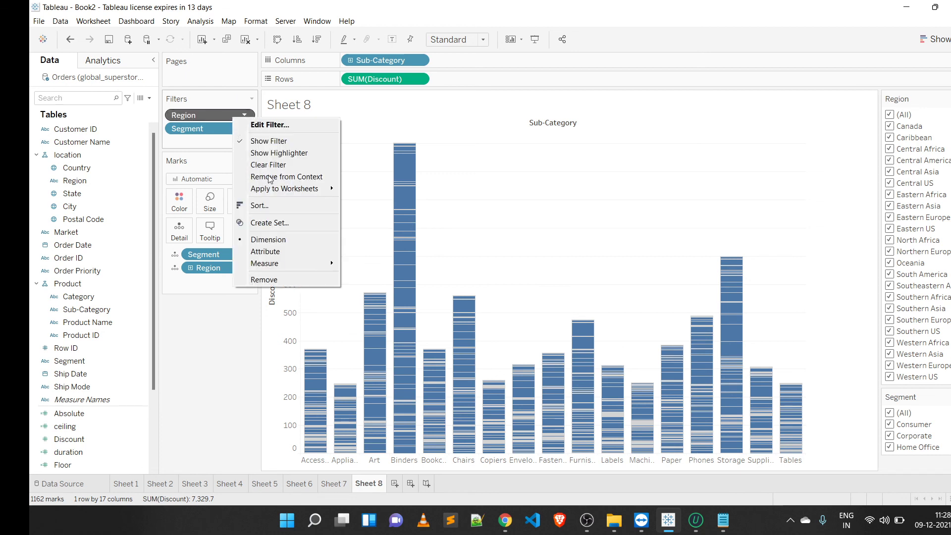
click(271, 179)
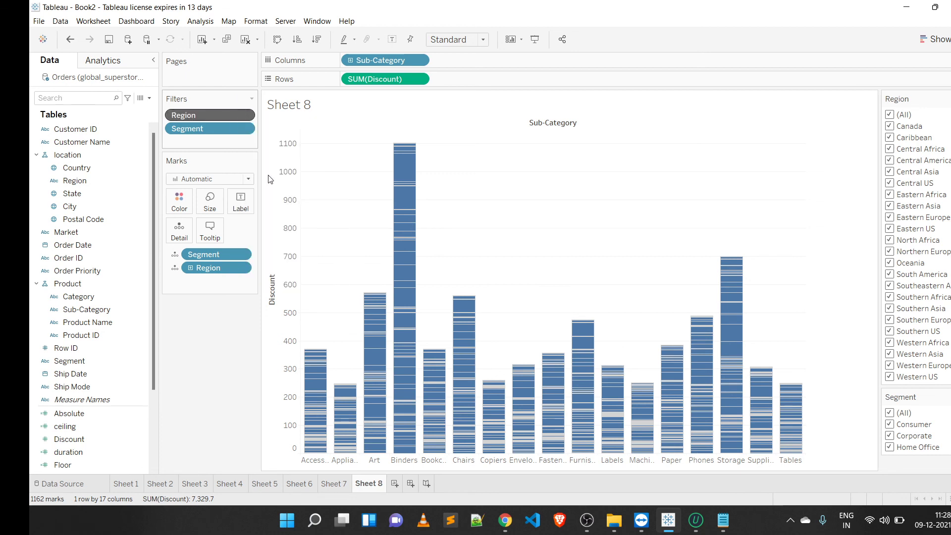
Step: Filter the bar chart to only the Home Office segment and the South America region
click(52, 347)
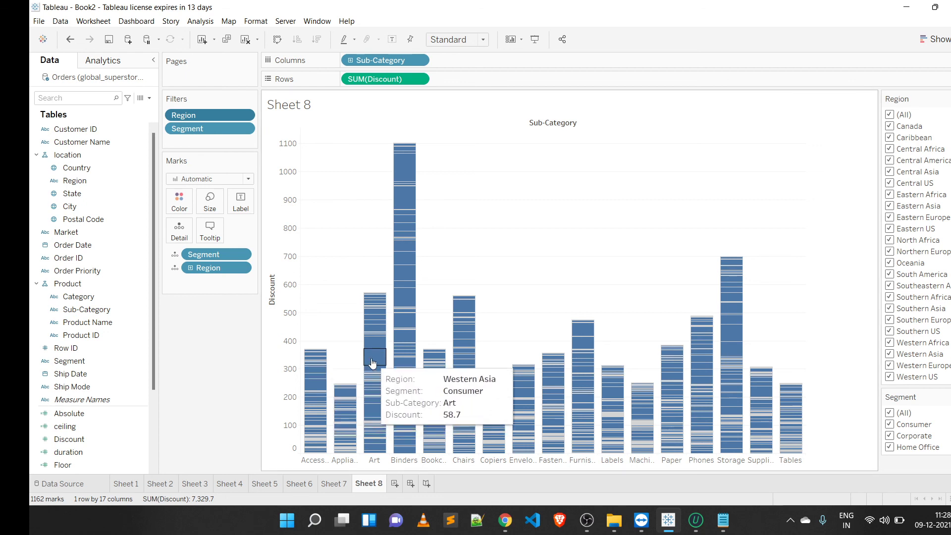
click(889, 114)
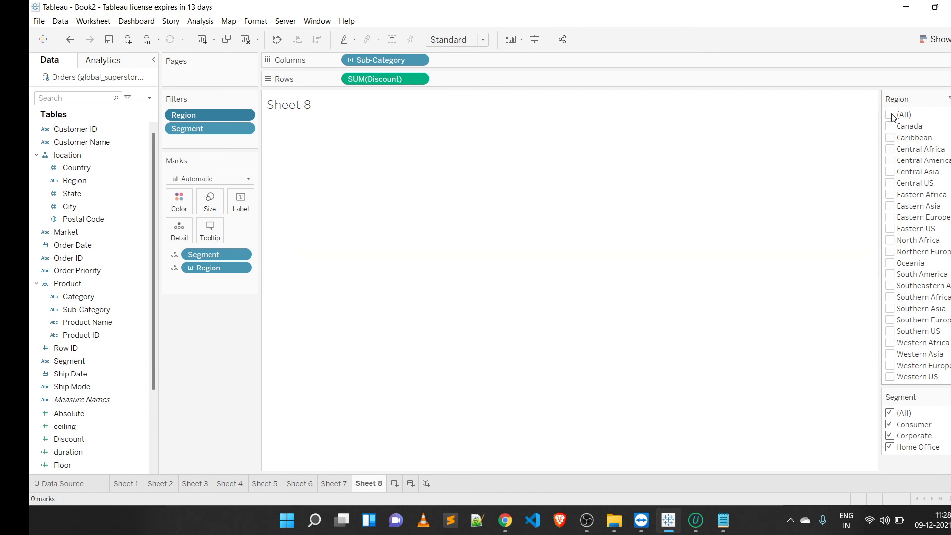
click(890, 413)
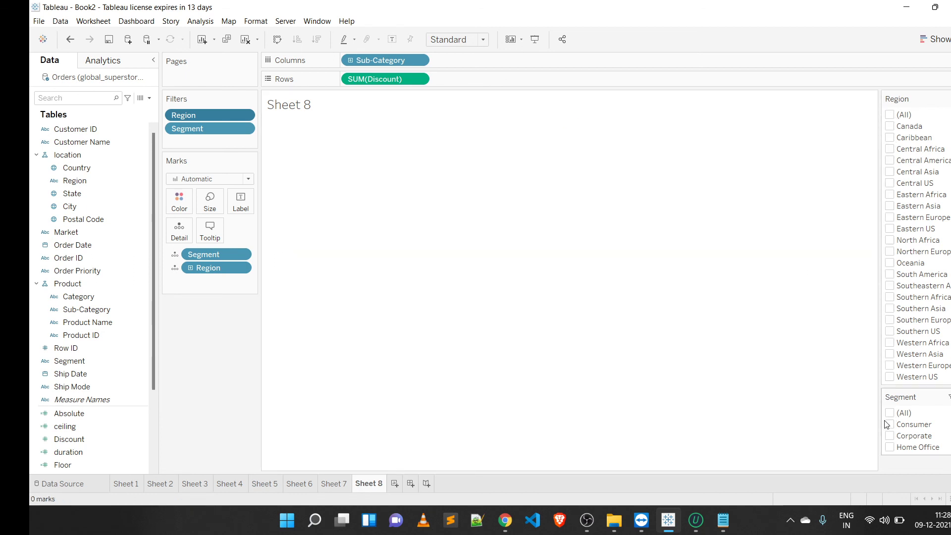
click(891, 448)
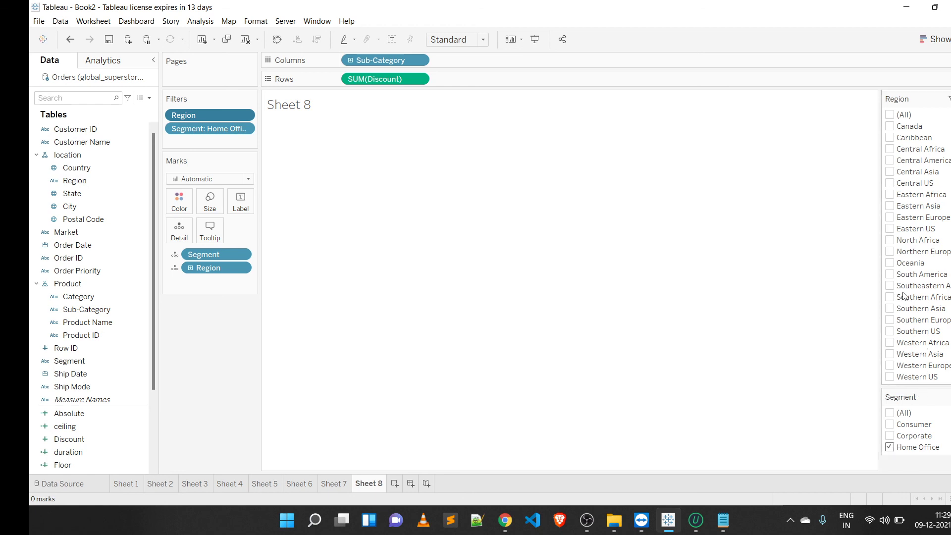
click(890, 275)
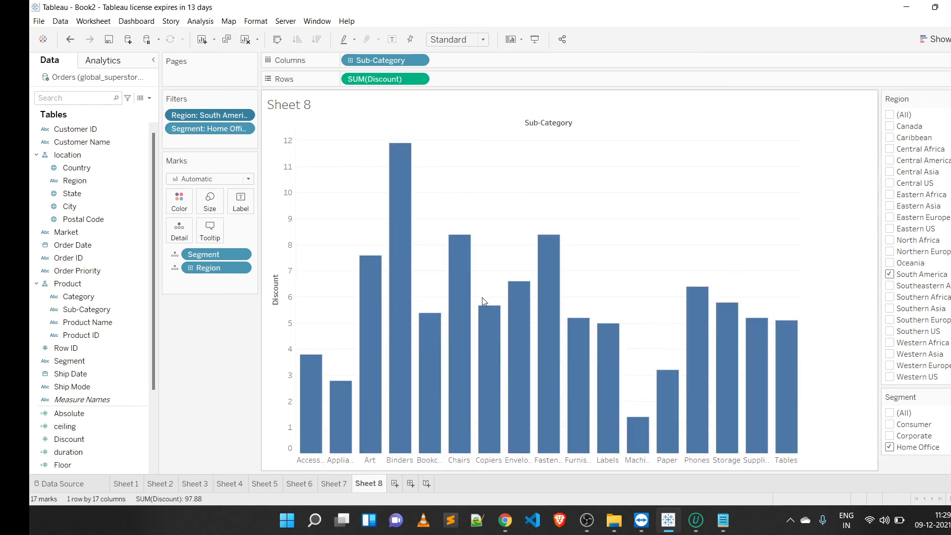
Step: Switch the region filter to North Africa, then back to South America
click(889, 275)
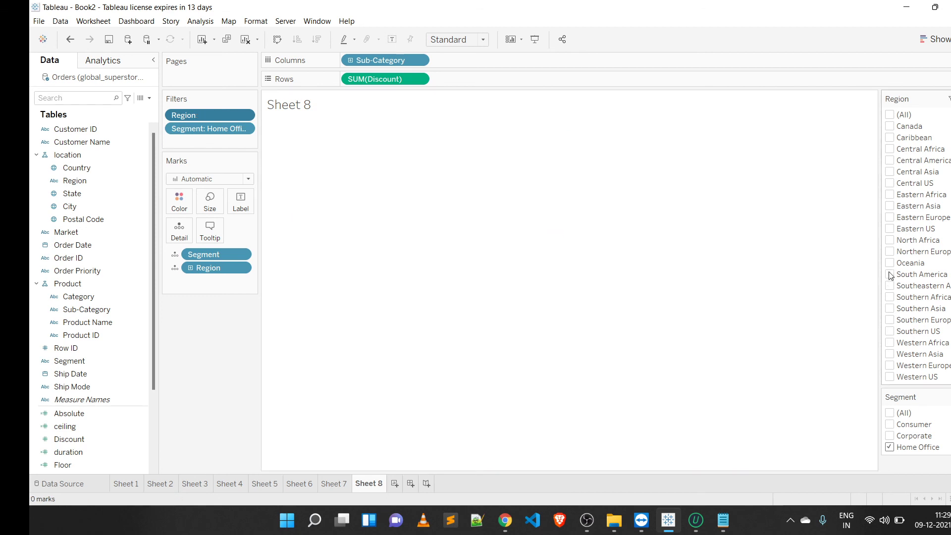
click(889, 241)
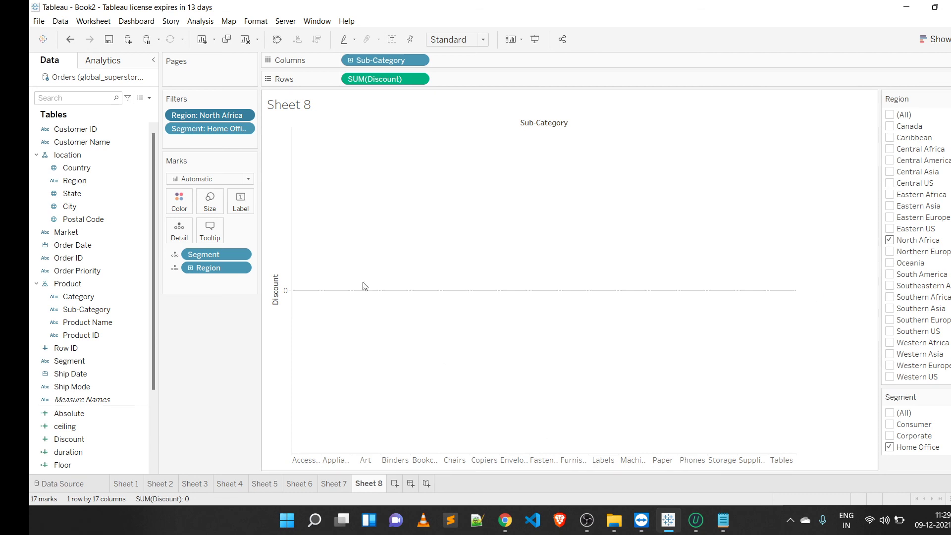
mouse_move(297, 294)
click(889, 274)
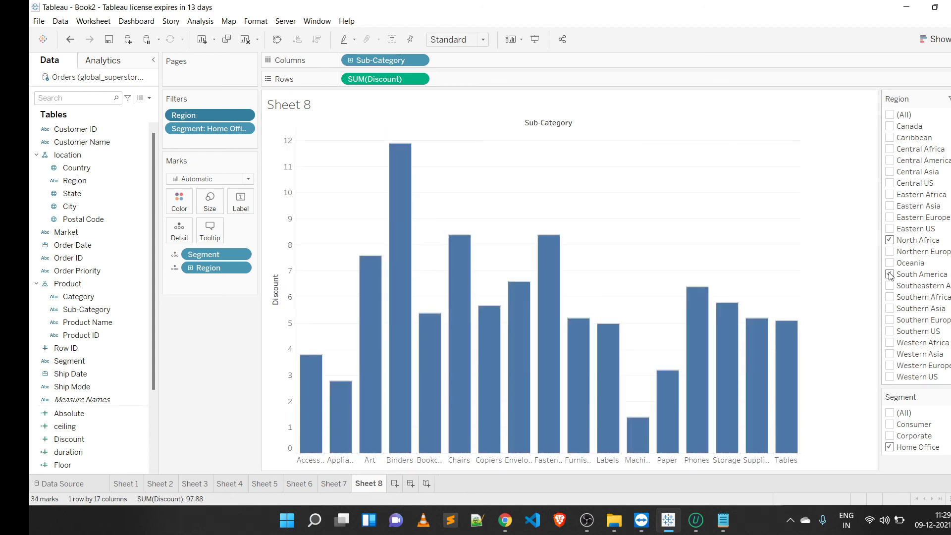
click(890, 241)
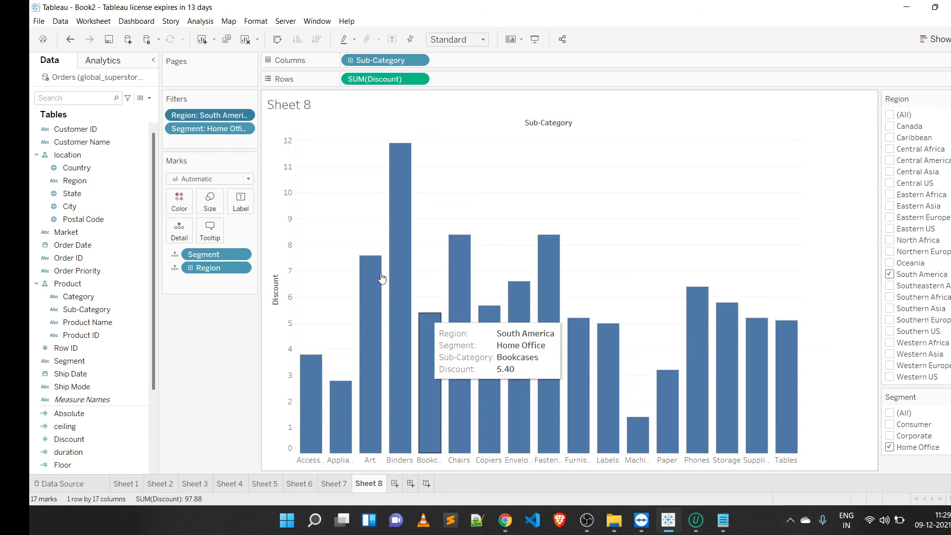
Step: Delete the completed topics, from hierarchies through filtering, from the Notepad topics list
mouse_move(400, 246)
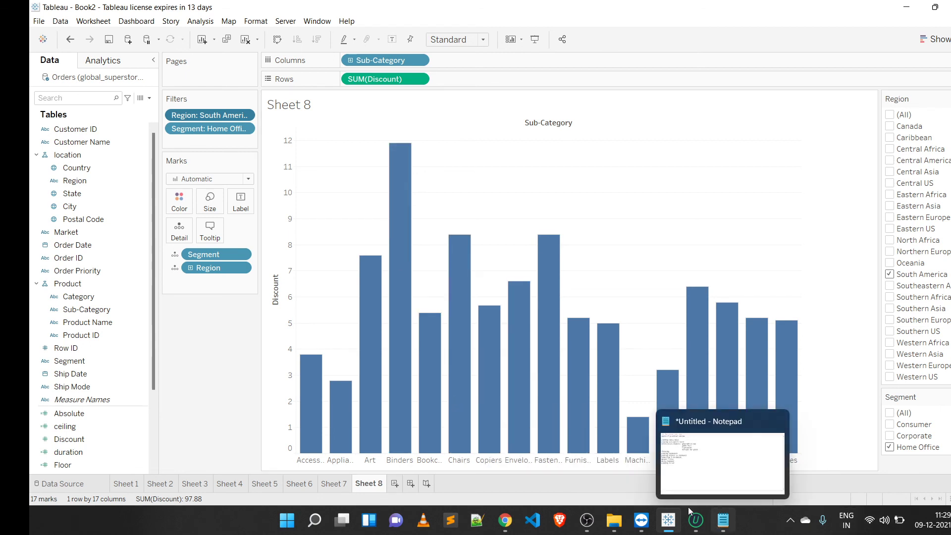
click(723, 520)
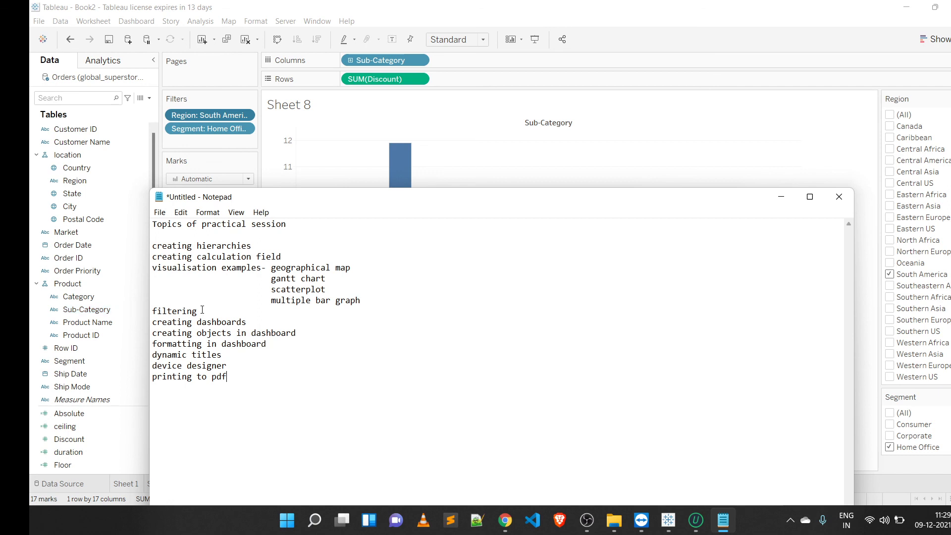
drag(202, 309, 154, 231)
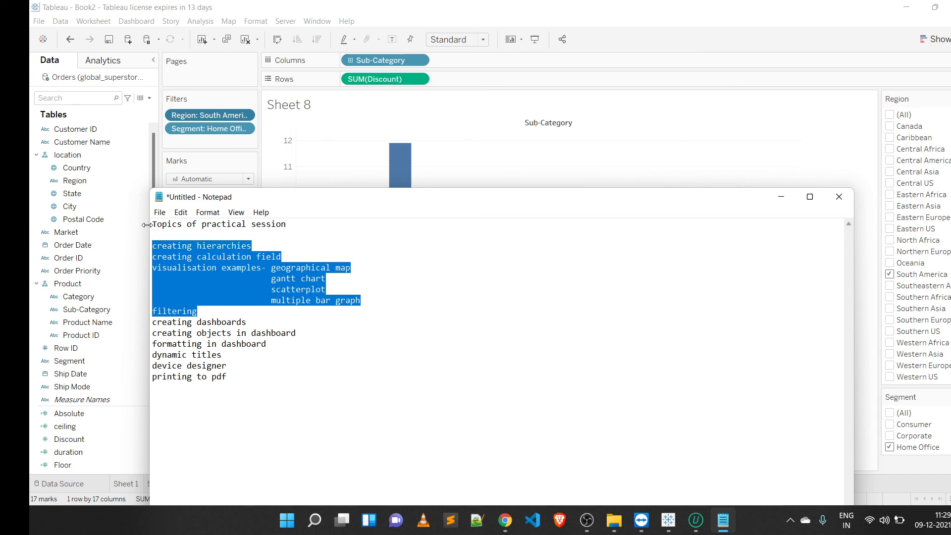
key(Delete)
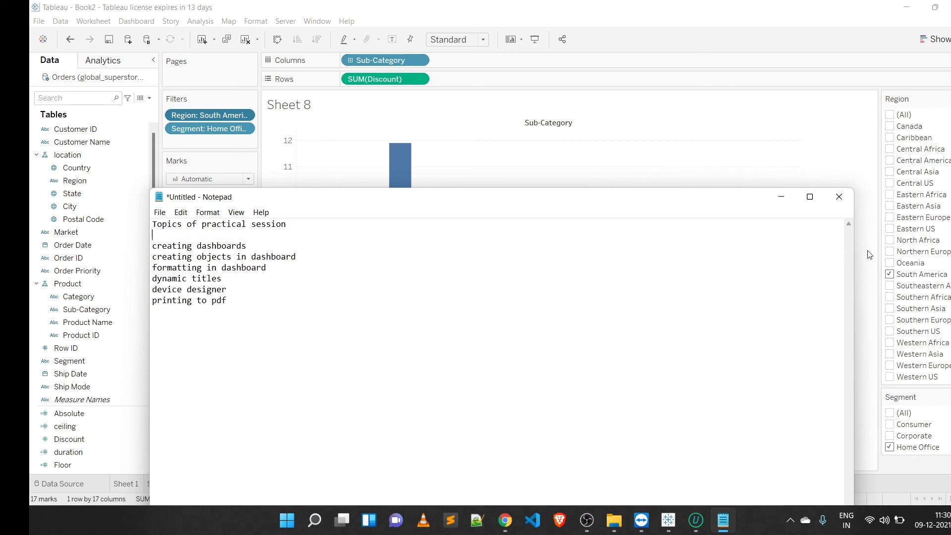
Step: Create a new dashboard
click(771, 175)
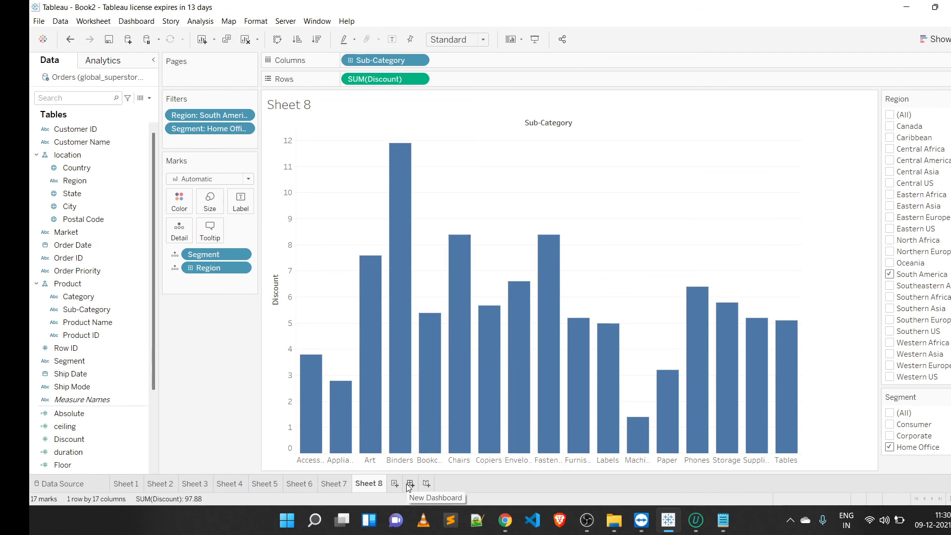
click(126, 22)
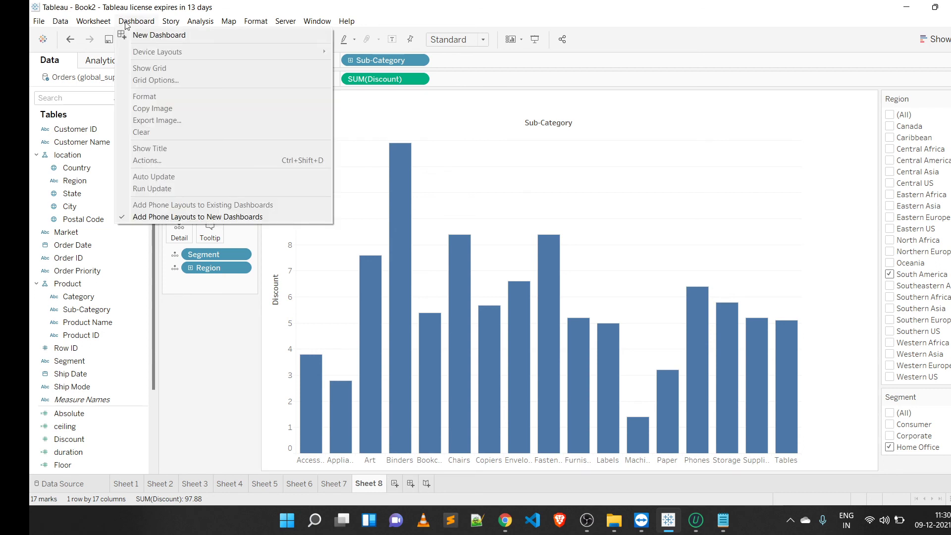
click(156, 34)
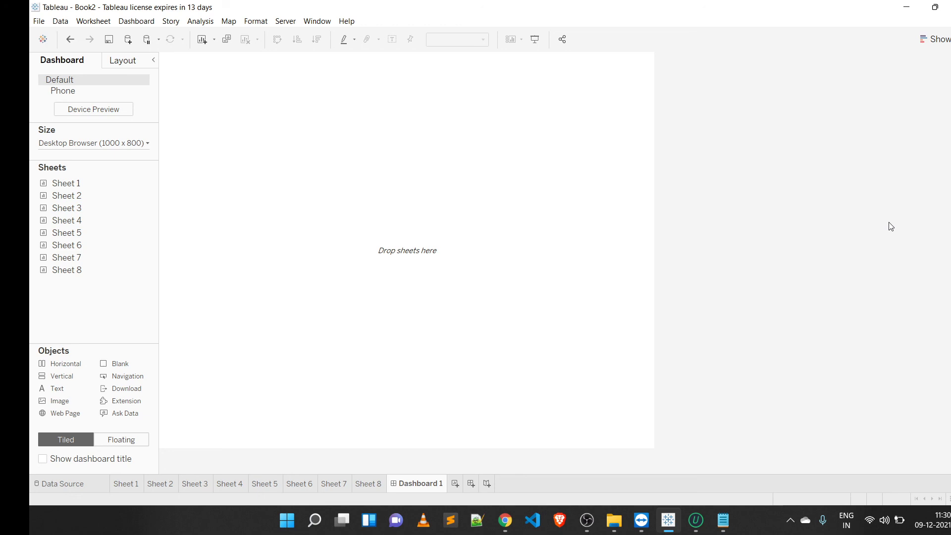
mouse_move(86, 260)
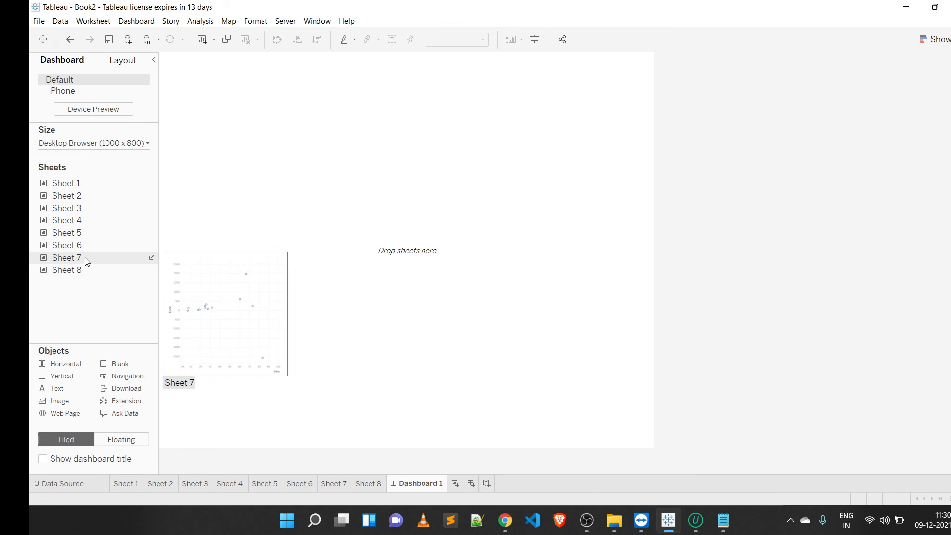
Step: Add Sheet 7, the scatterplot, to the new dashboard
click(85, 249)
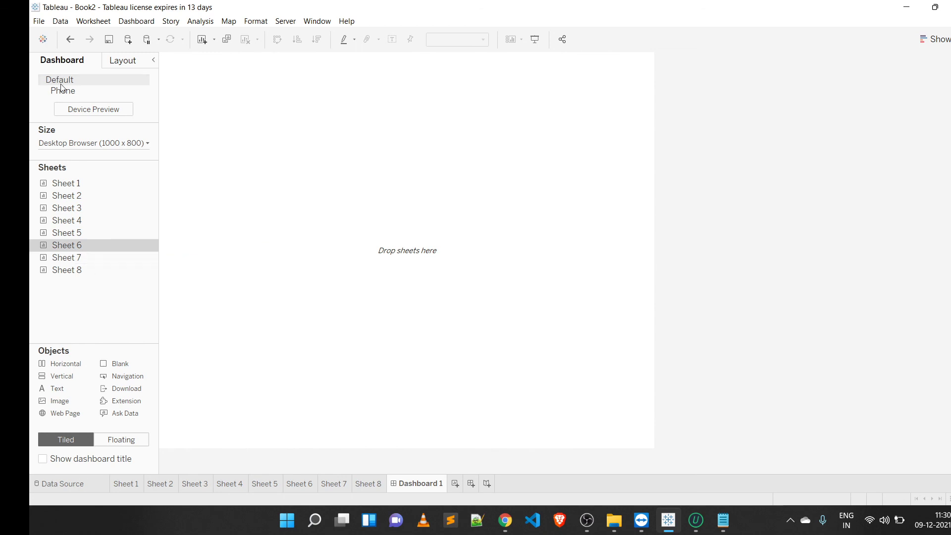
double_click(108, 263)
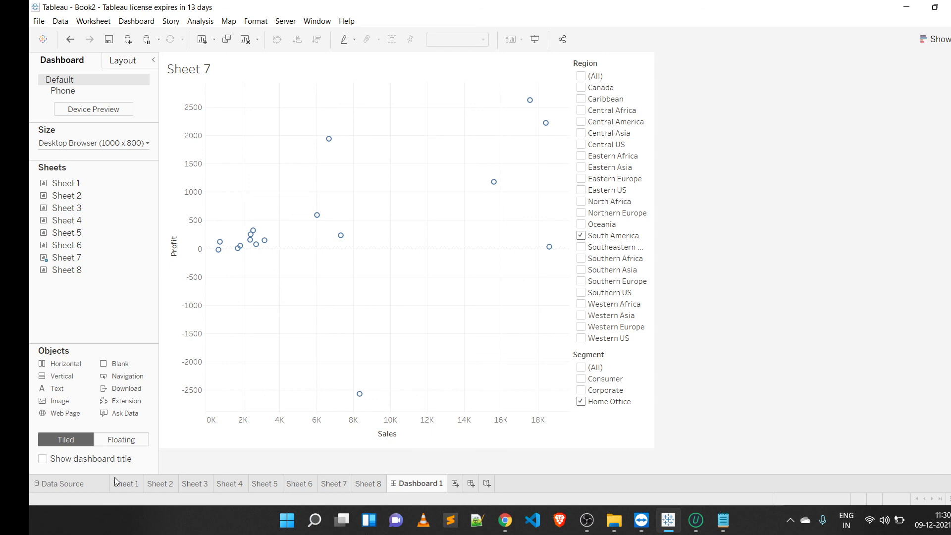
click(111, 443)
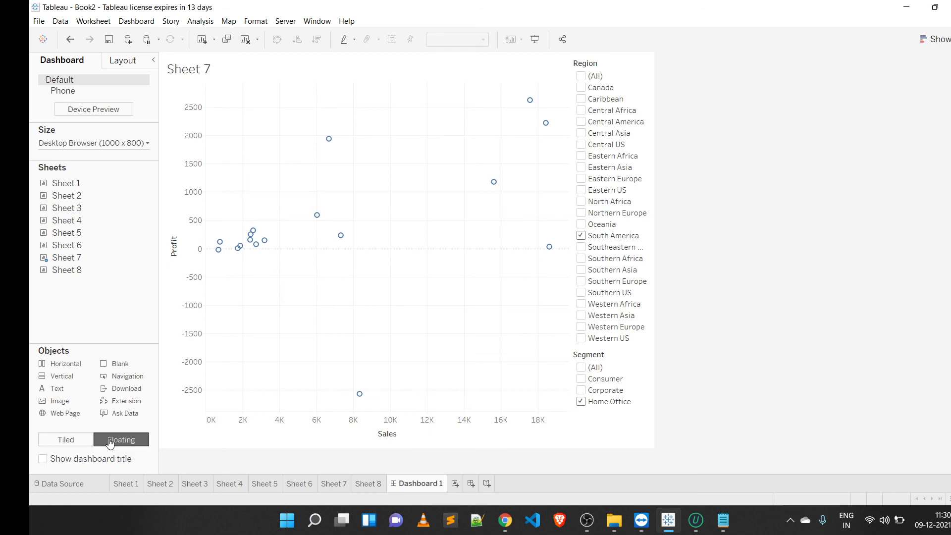
drag(89, 270, 381, 235)
right_click(381, 234)
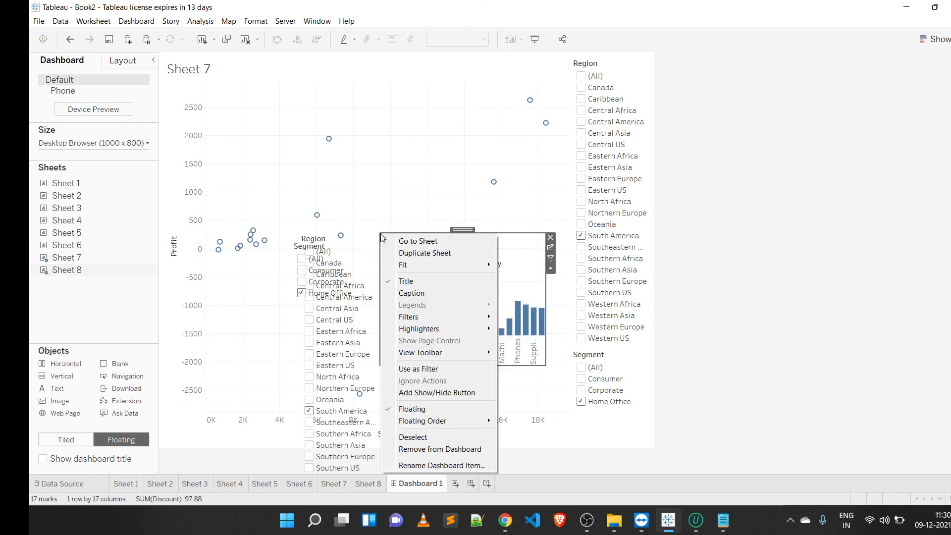
click(840, 242)
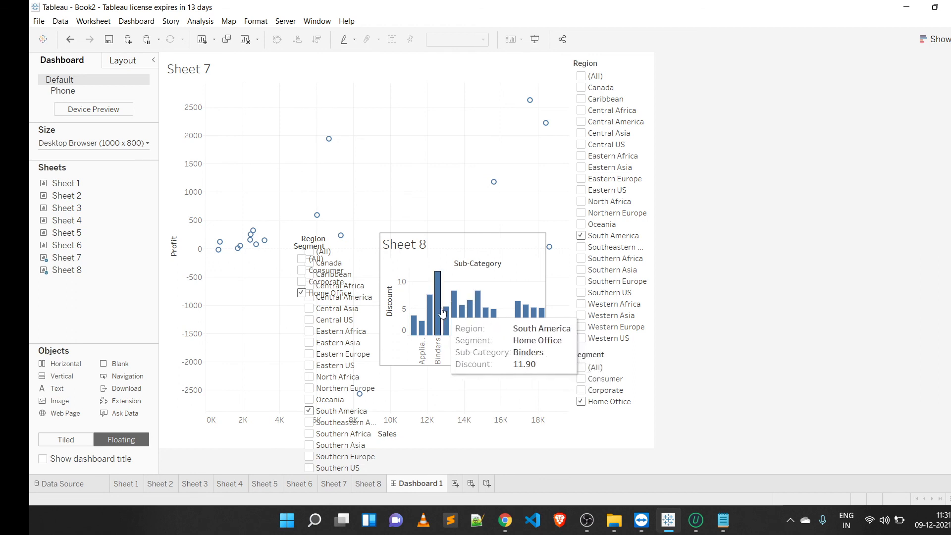
click(529, 245)
click(551, 238)
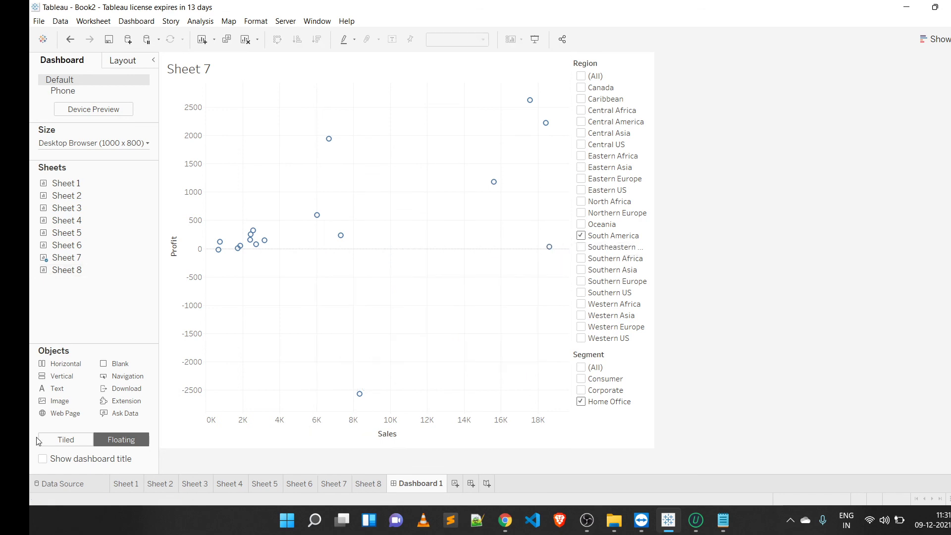
Step: Switch to tiled layout and place Sheet 8, the bar chart, above the scatterplot on the dashboard
click(59, 440)
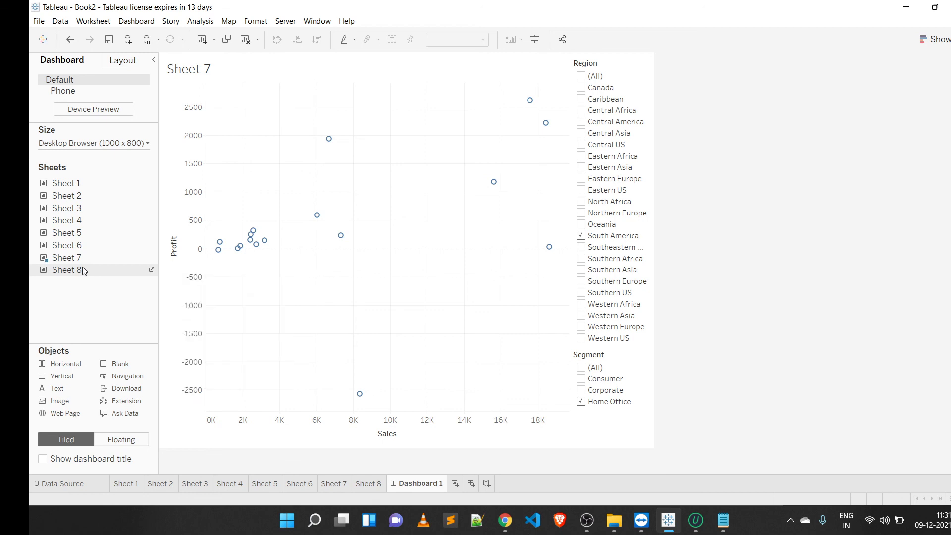
drag(99, 266, 440, 256)
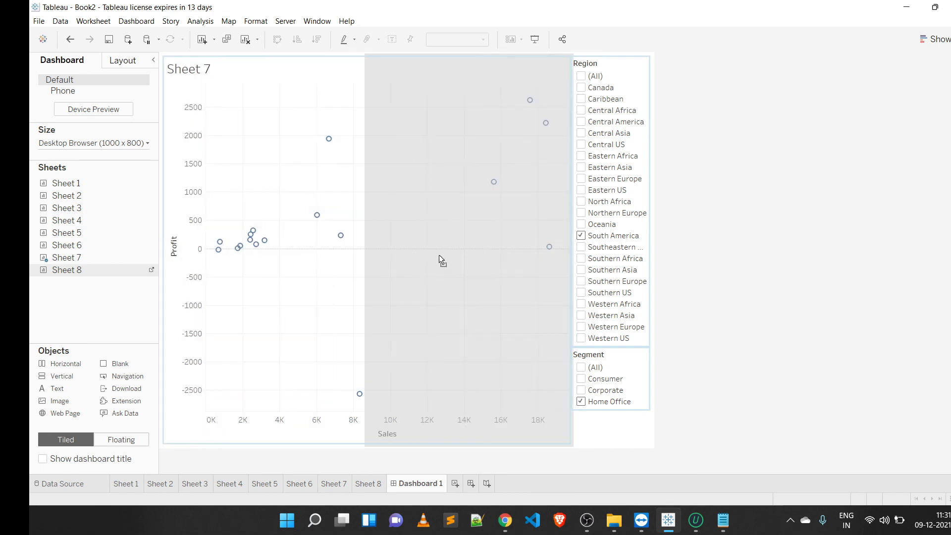
drag(448, 185, 408, 175)
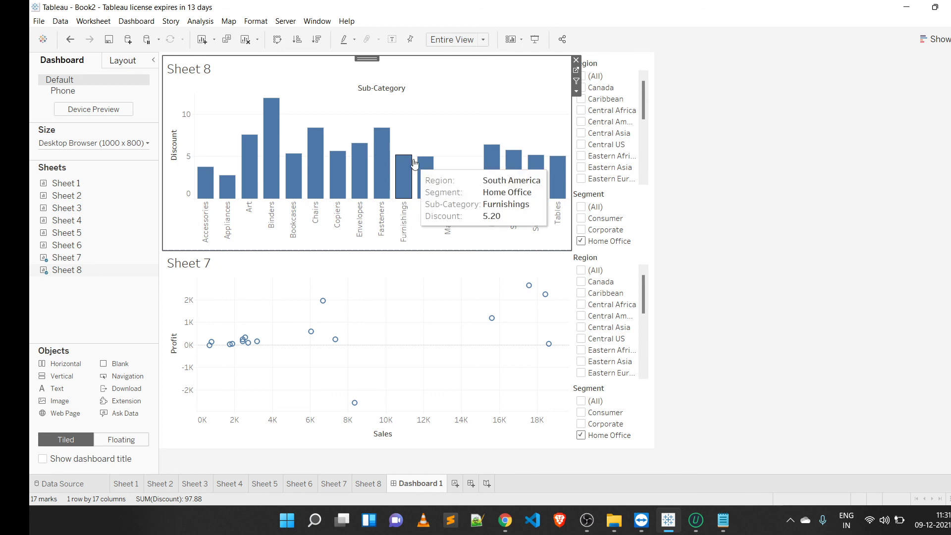
mouse_move(418, 162)
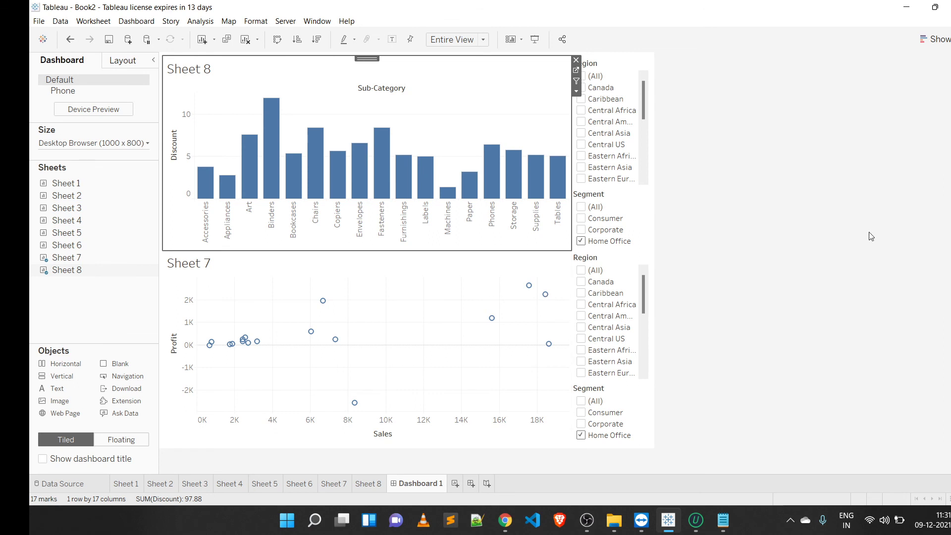
Step: Set the dashboard size to Automatic
click(144, 143)
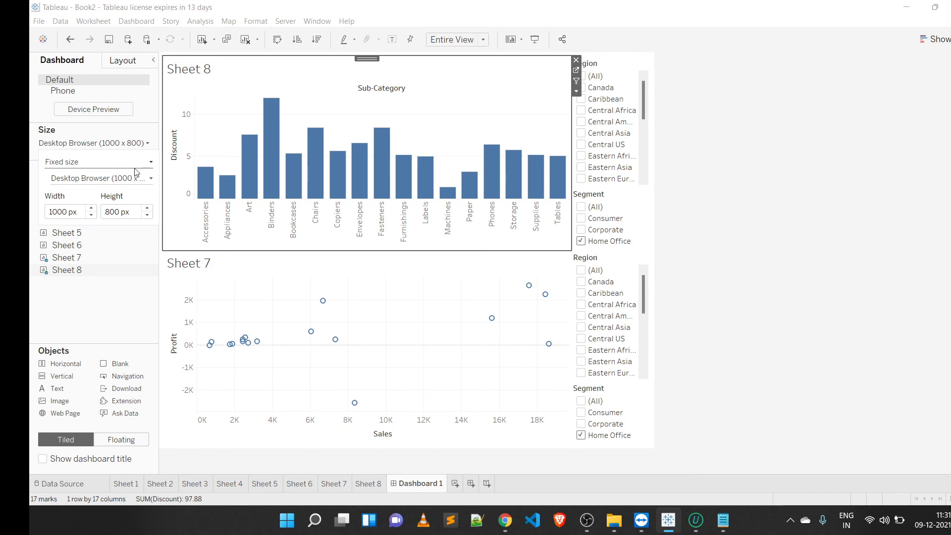
click(140, 163)
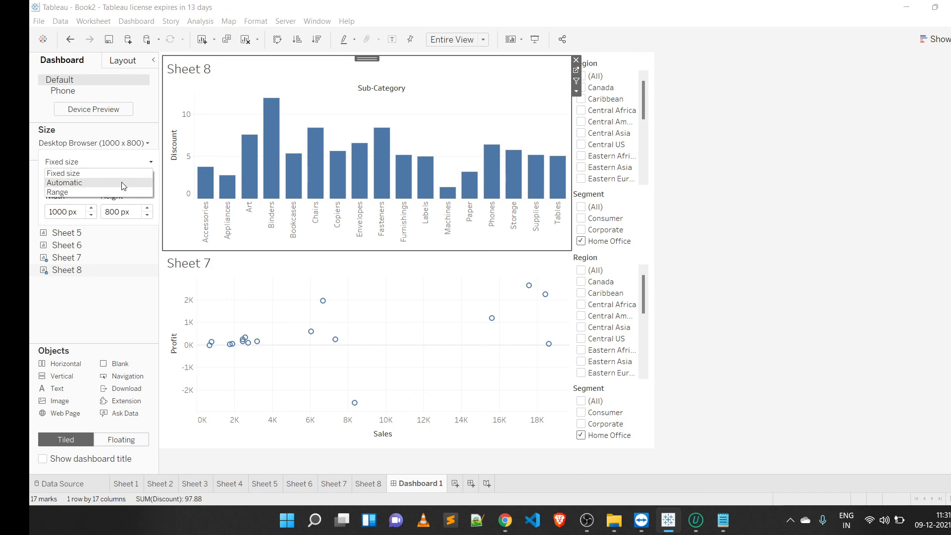
click(125, 182)
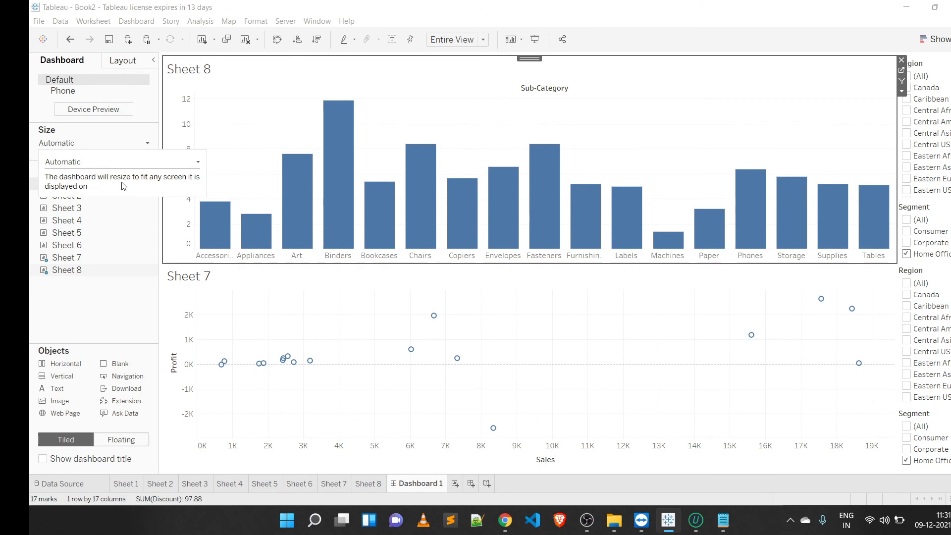
Step: Clear every value in Sheet 8's Region and Segment filters by toggling (All) on and off
mouse_move(520, 242)
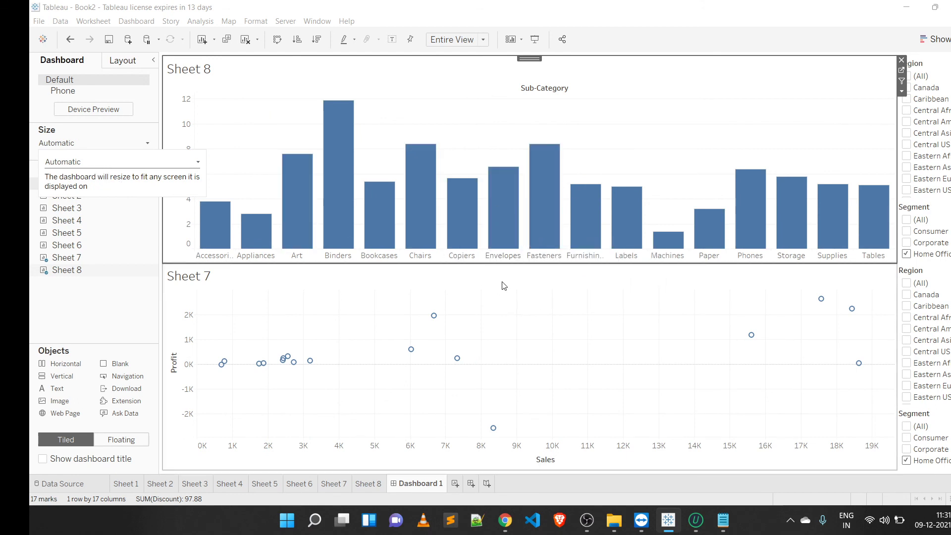
mouse_move(774, 179)
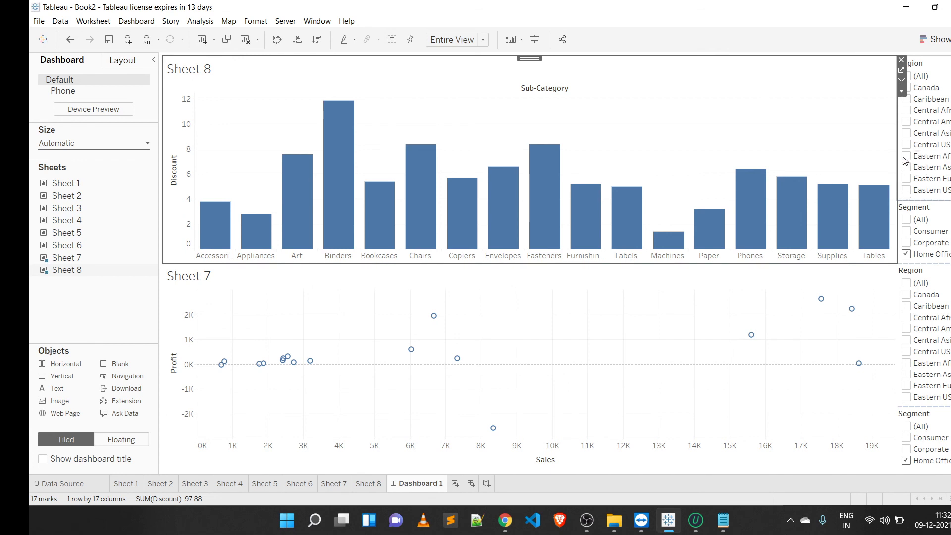
mouse_move(488, 241)
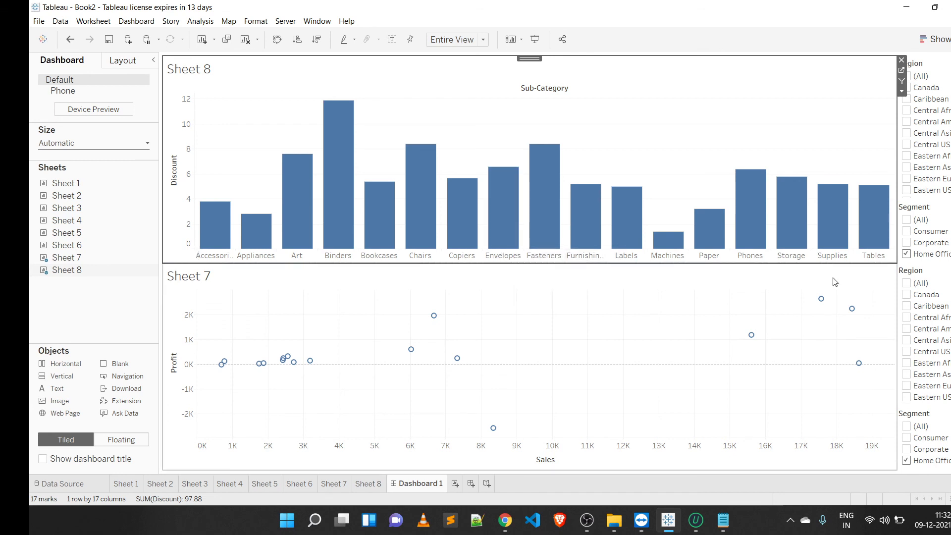
click(941, 179)
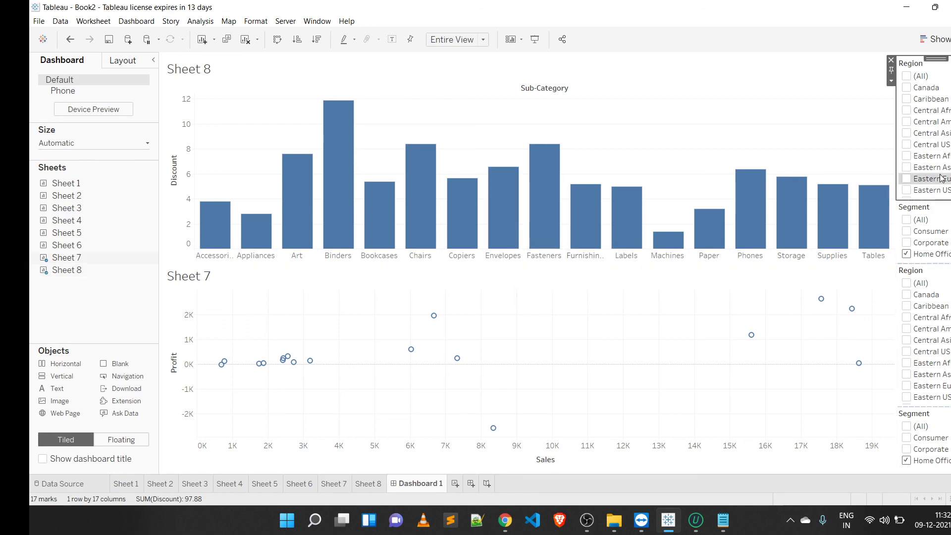
click(906, 75)
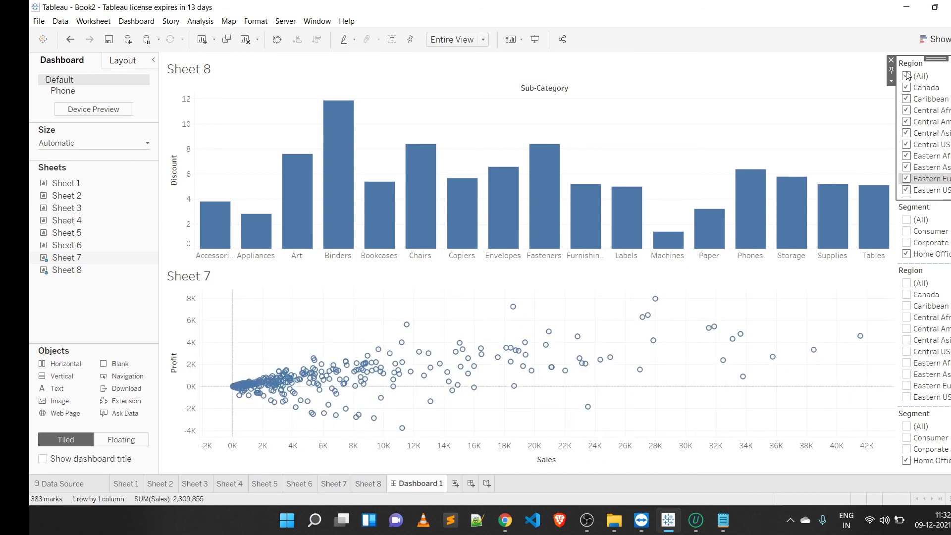
click(907, 76)
click(917, 231)
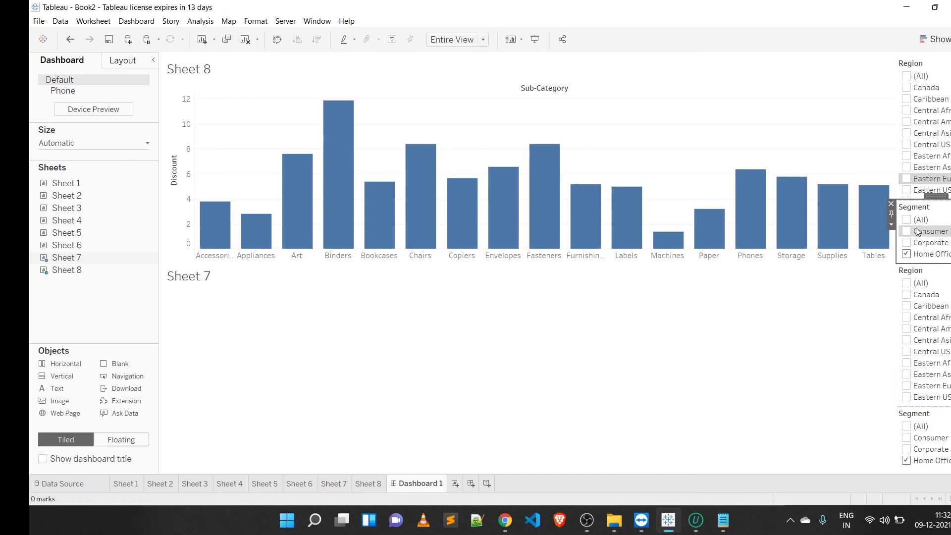
click(906, 219)
click(906, 220)
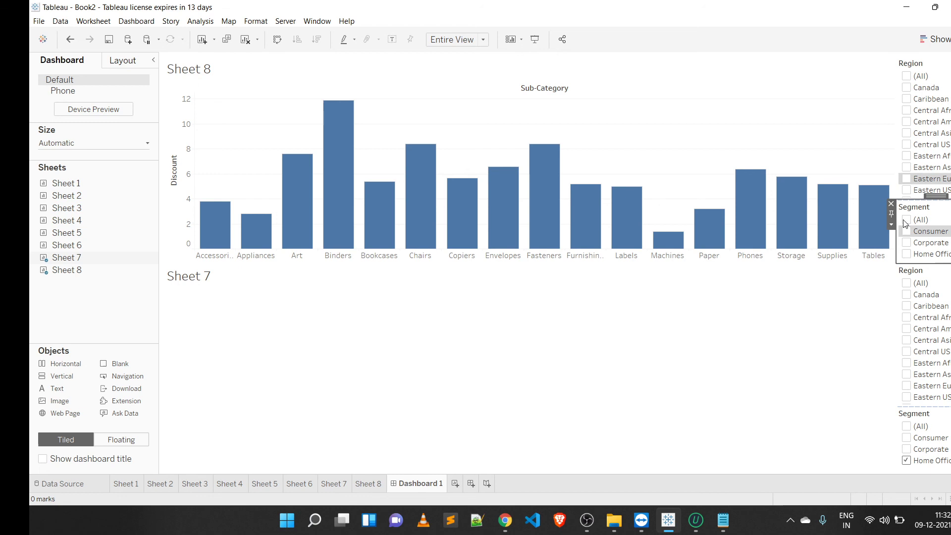
Step: Clear every value in Sheet 7's Region and Segment filters by toggling (All) on and off
click(927, 294)
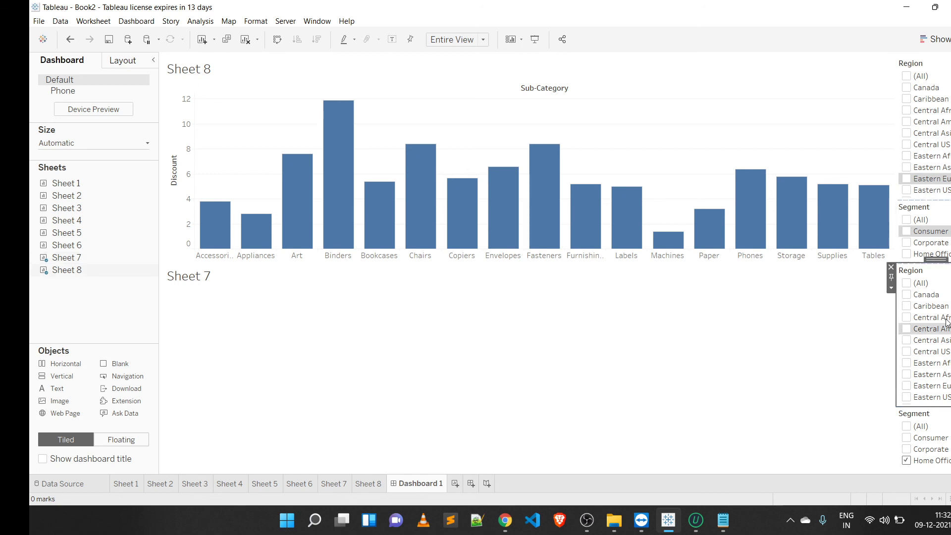
click(907, 285)
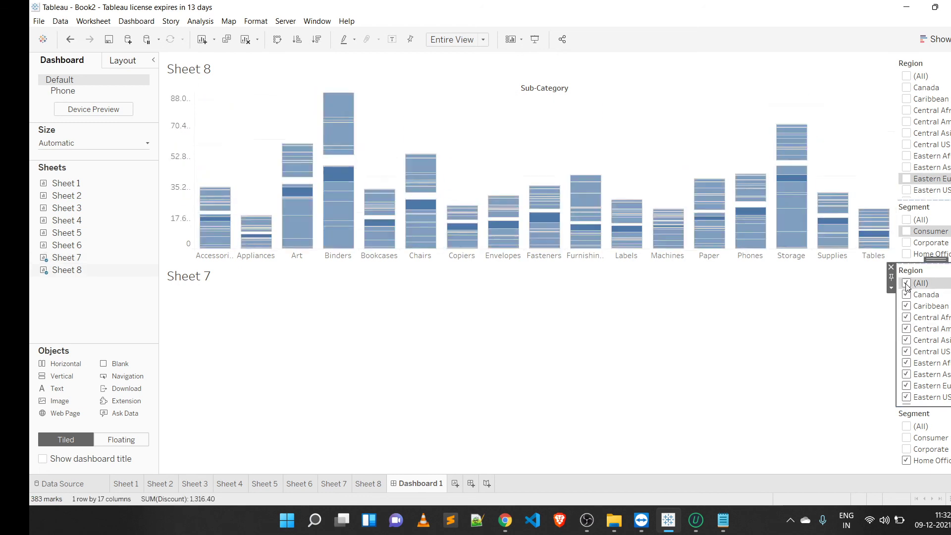
click(906, 285)
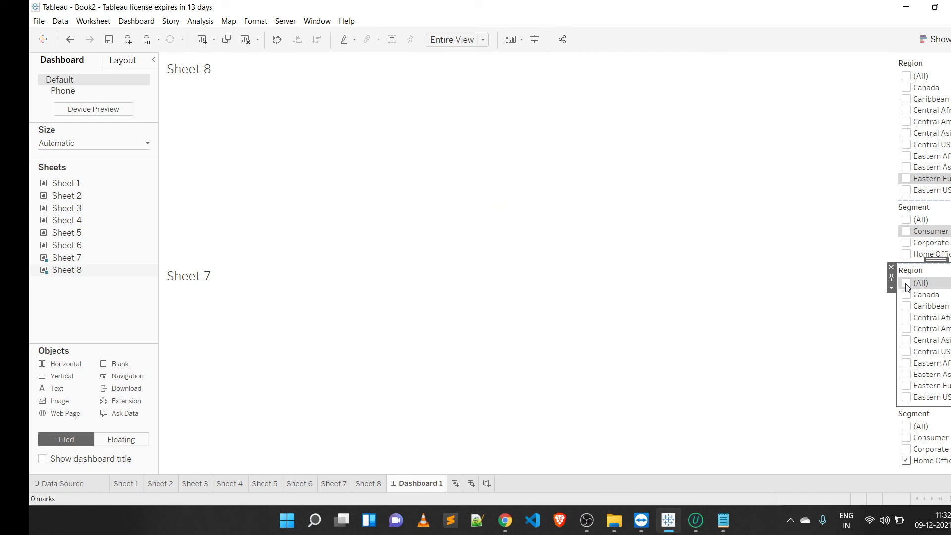
click(933, 438)
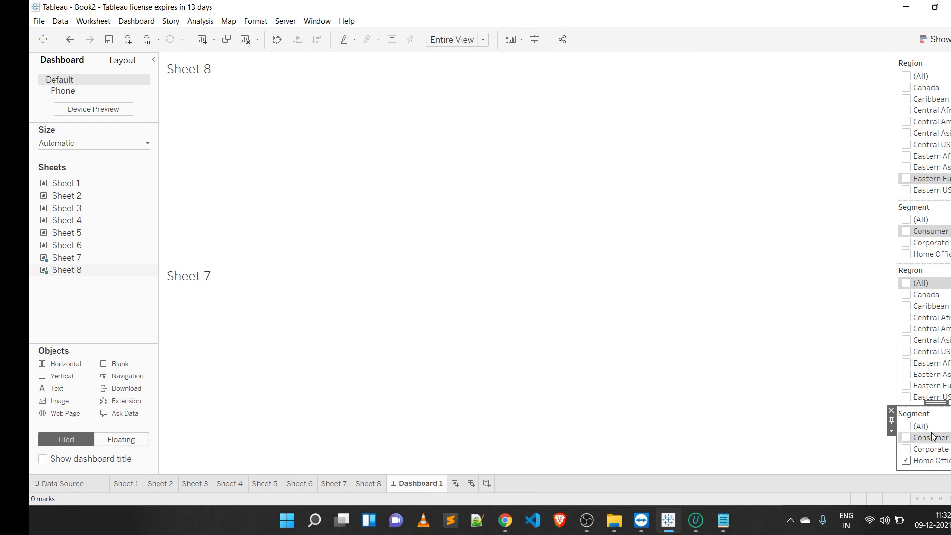
click(906, 426)
click(905, 426)
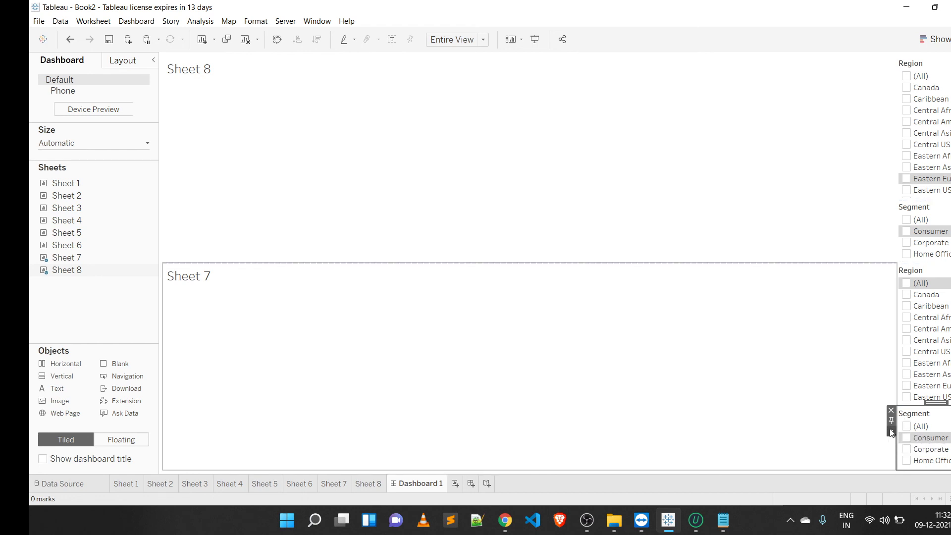
Step: Apply Sheet 7's Segment and Region filters to all worksheets using related data sources
click(891, 431)
mouse_move(923, 221)
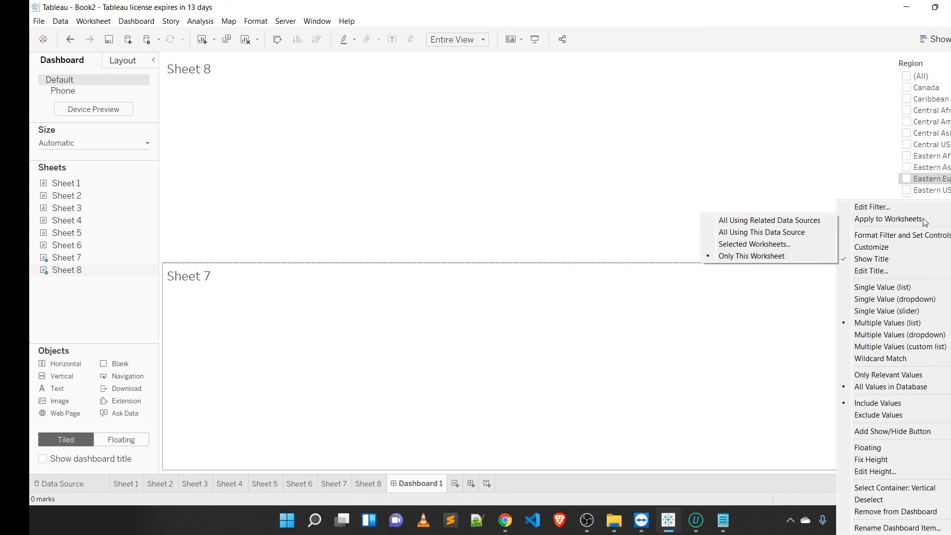
click(786, 221)
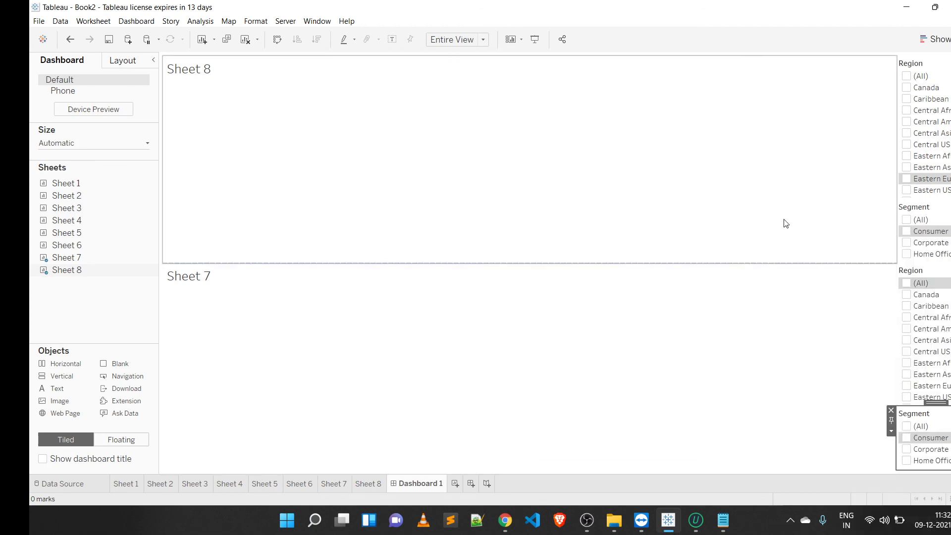
click(935, 349)
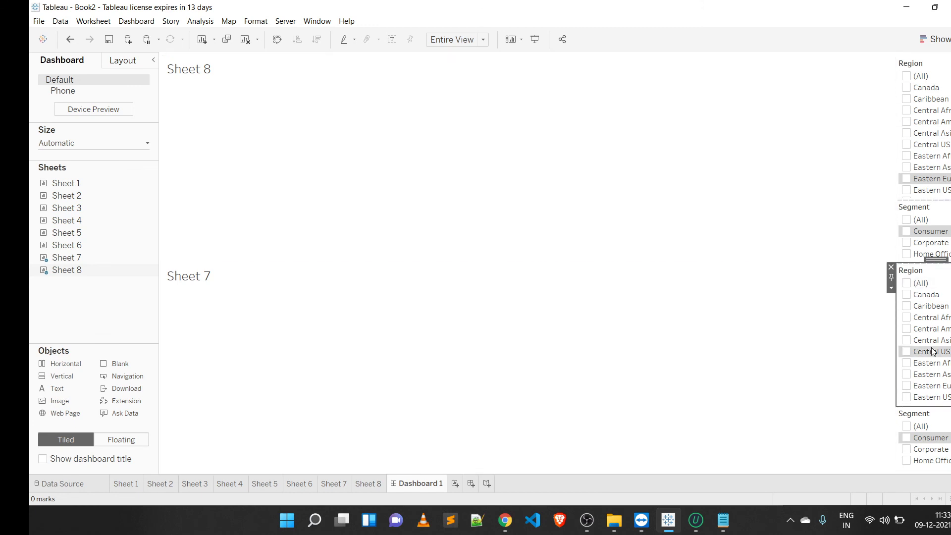
click(891, 288)
mouse_move(901, 208)
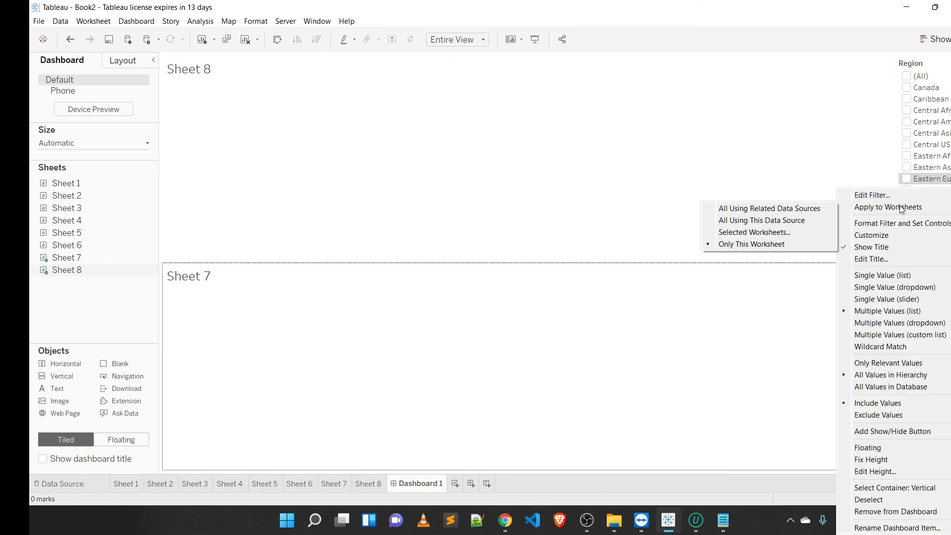
click(804, 209)
Step: Apply Sheet 8's Segment filter to all worksheets using related data sources
click(920, 219)
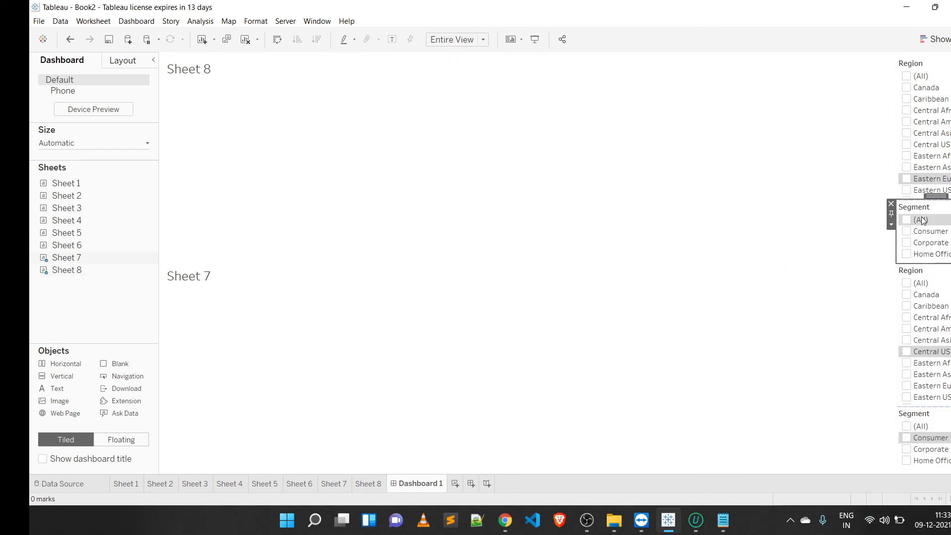
click(891, 224)
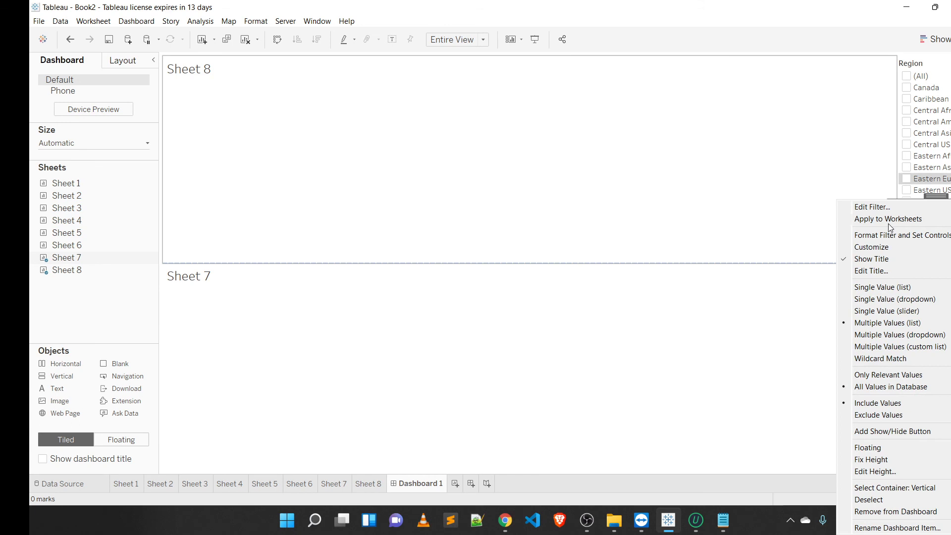
mouse_move(888, 224)
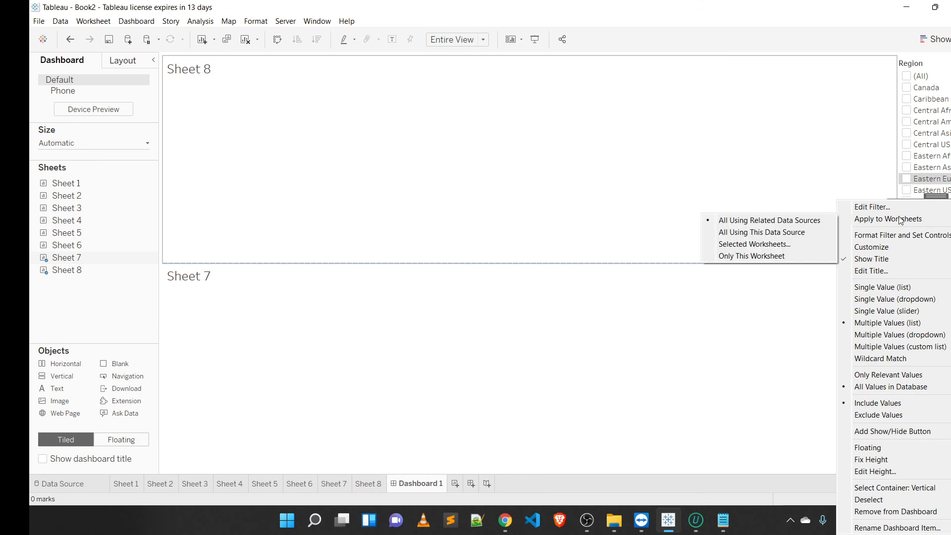
click(814, 222)
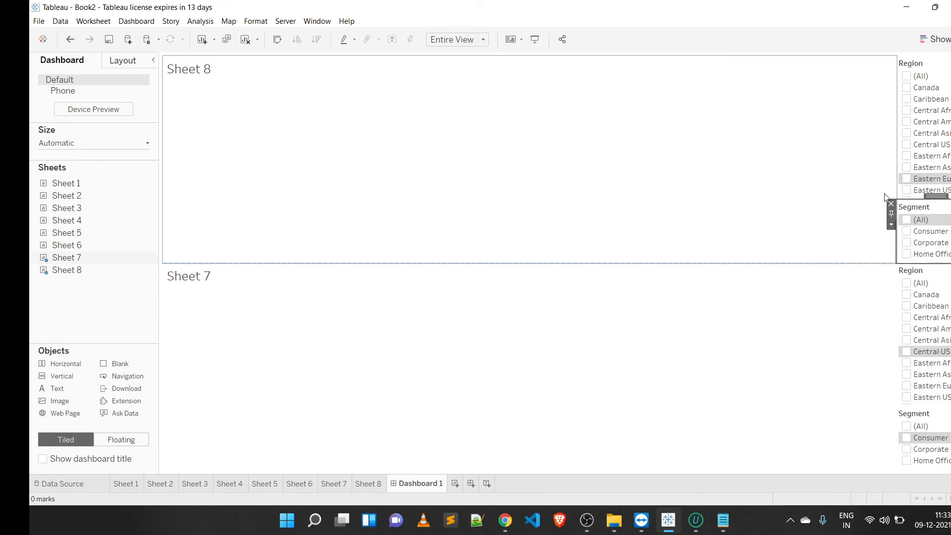
Step: Apply Sheet 8's Region filter to all worksheets using related data sources
click(919, 188)
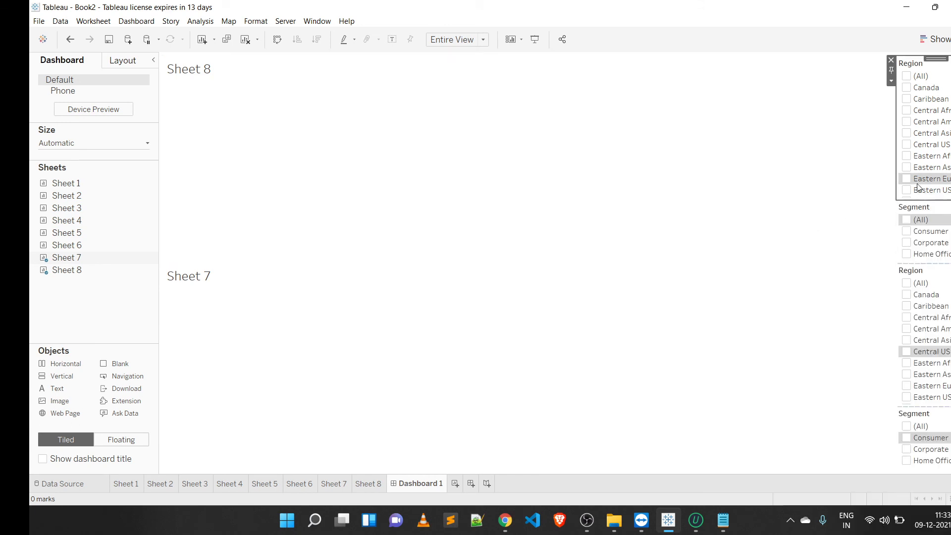
click(891, 82)
mouse_move(866, 107)
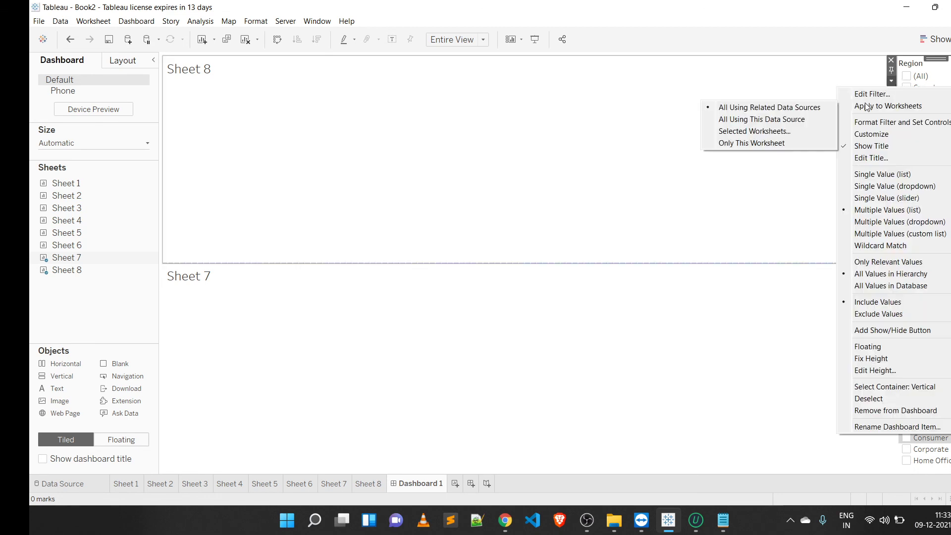
click(817, 108)
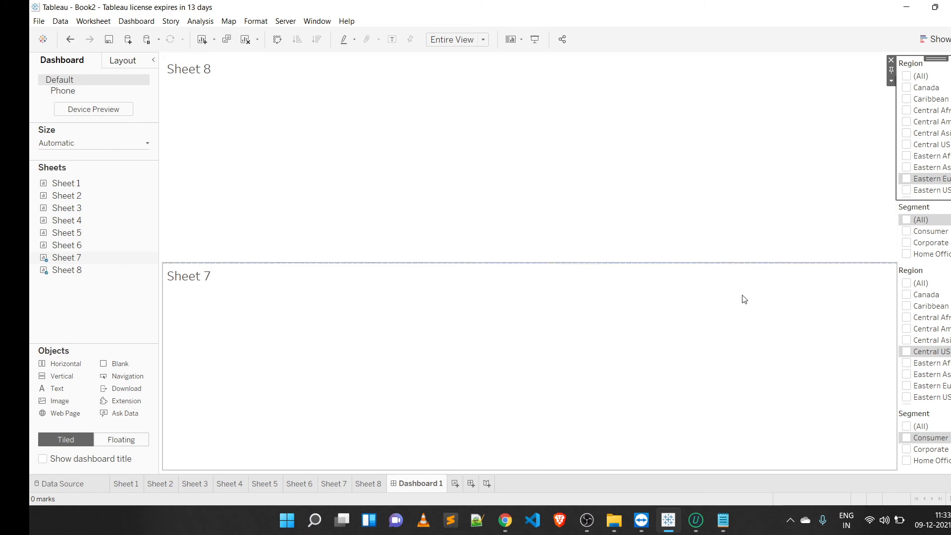
Step: Remove the duplicate Region and Segment filter cards from the dashboard
click(919, 240)
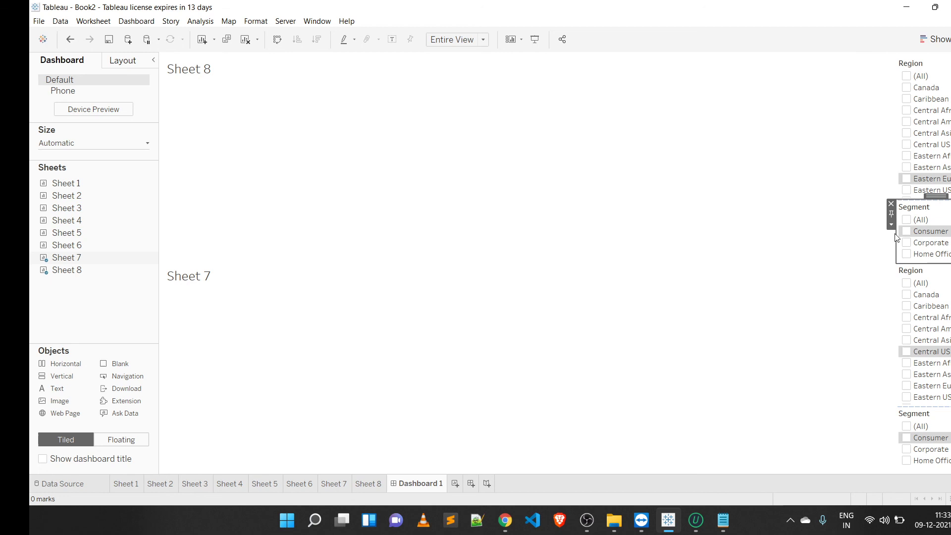
click(886, 201)
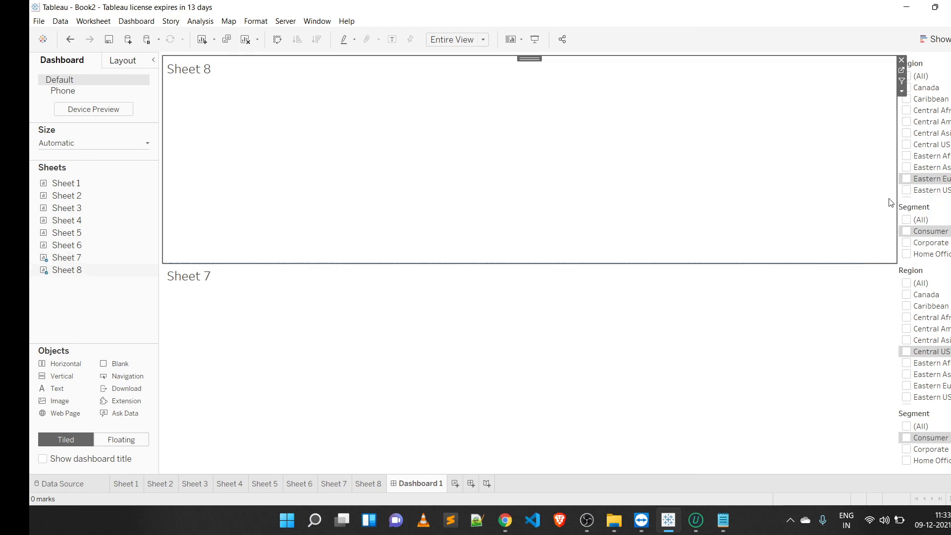
click(926, 304)
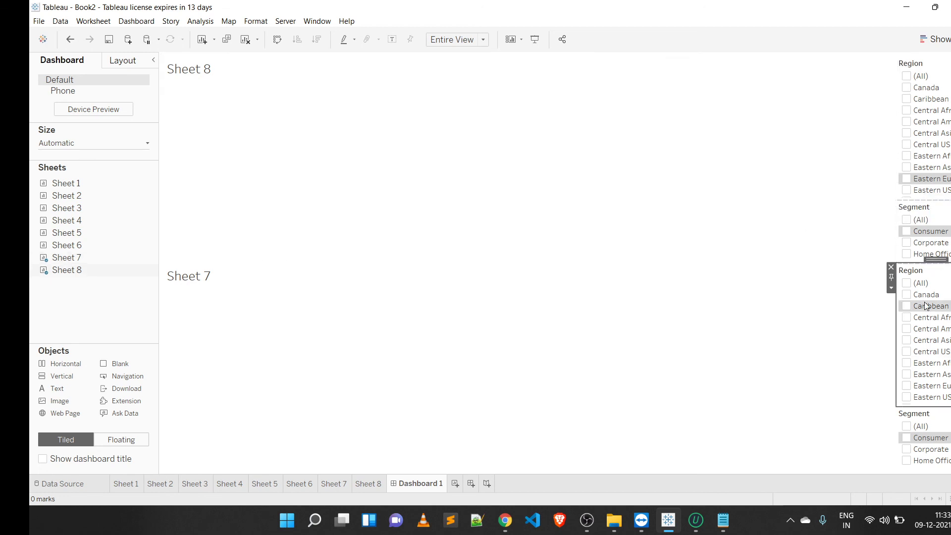
click(891, 267)
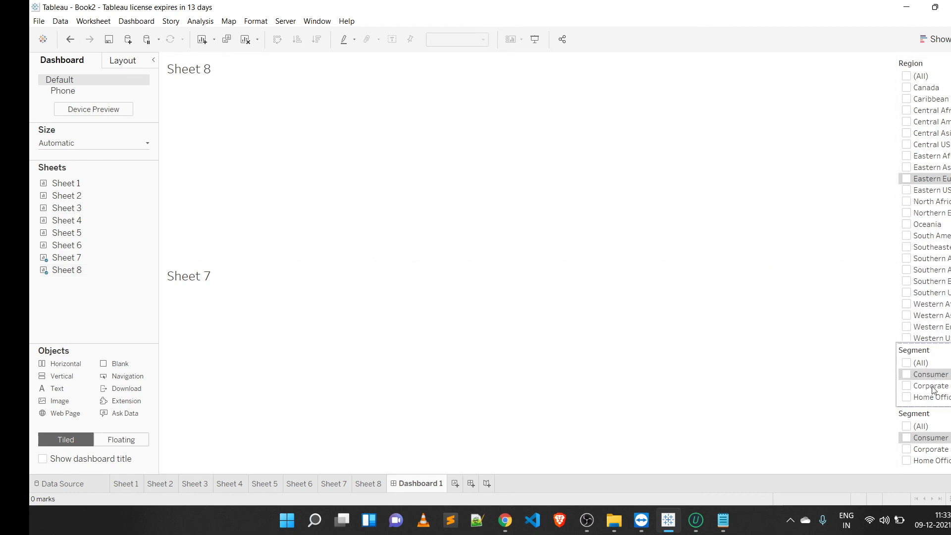
click(909, 381)
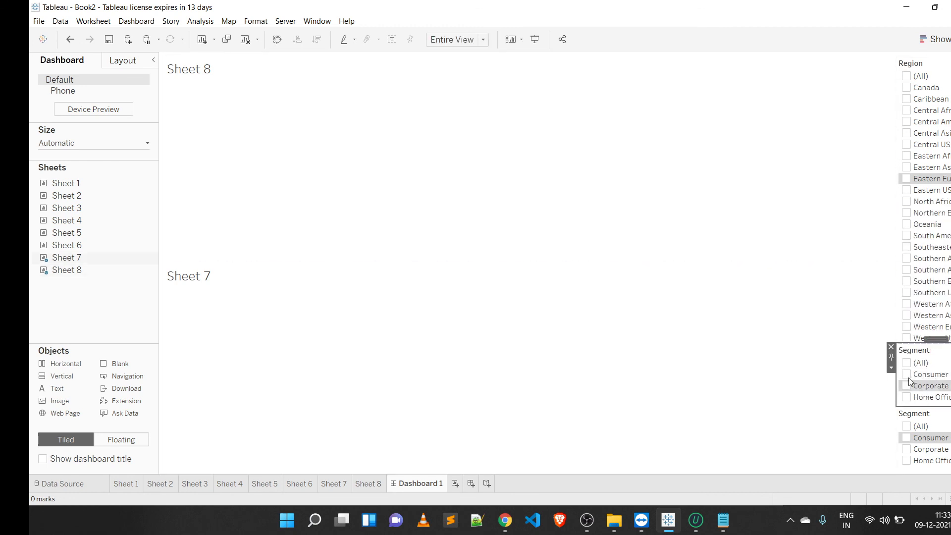
click(891, 348)
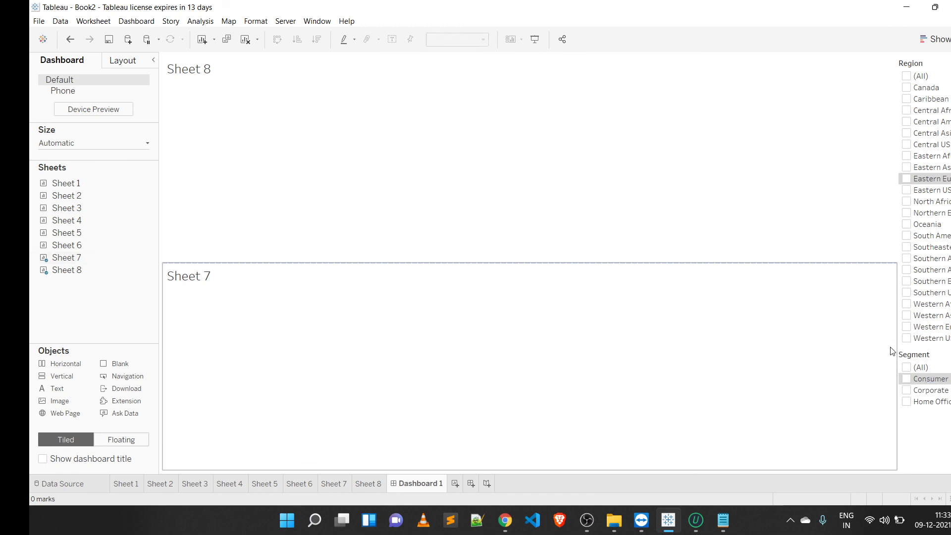
Step: Filter the dashboard to the Home Office segment and the South America region
click(907, 402)
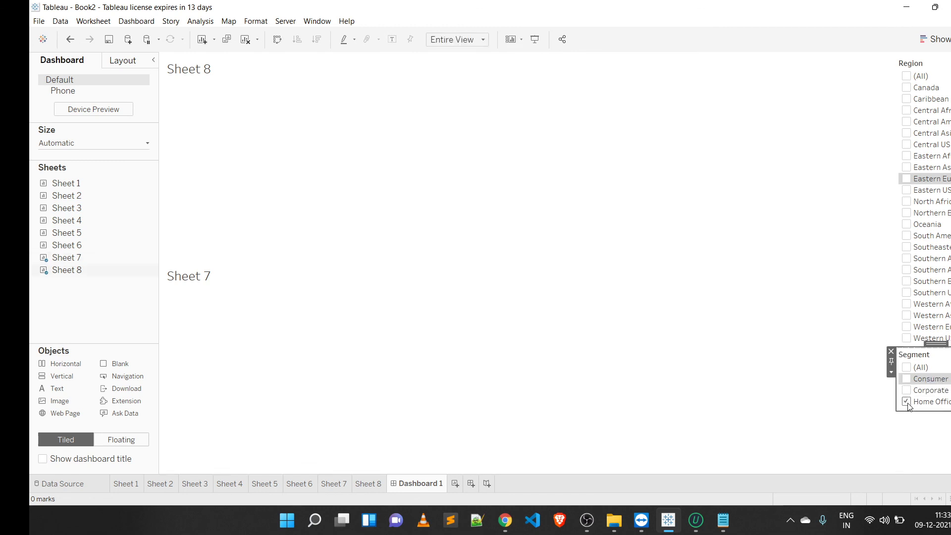
click(906, 236)
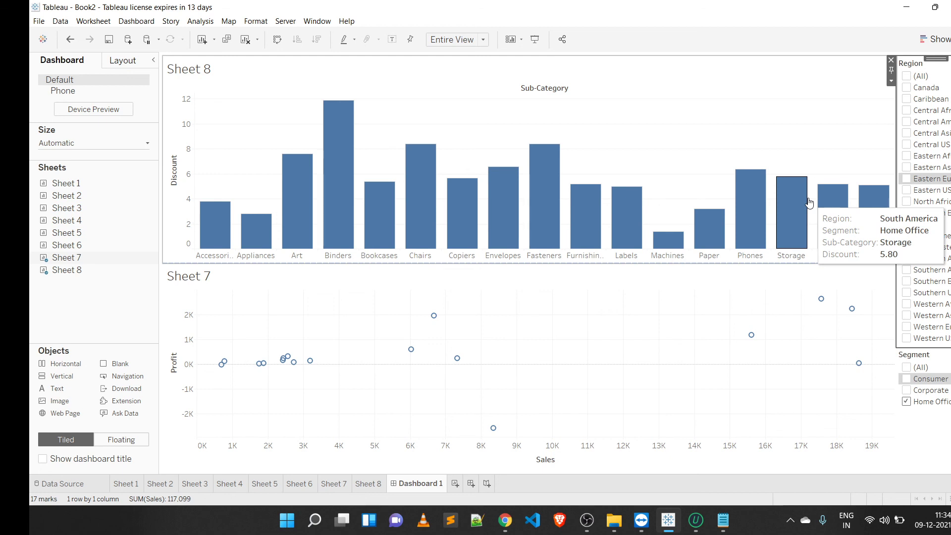
Step: Review the practical-session topics list in Notepad and return to the dashboard
click(724, 523)
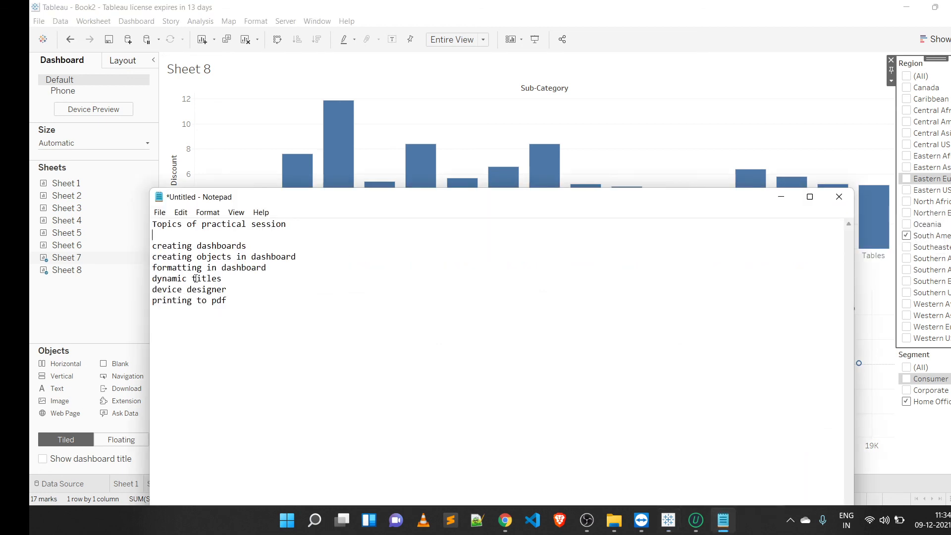
click(455, 121)
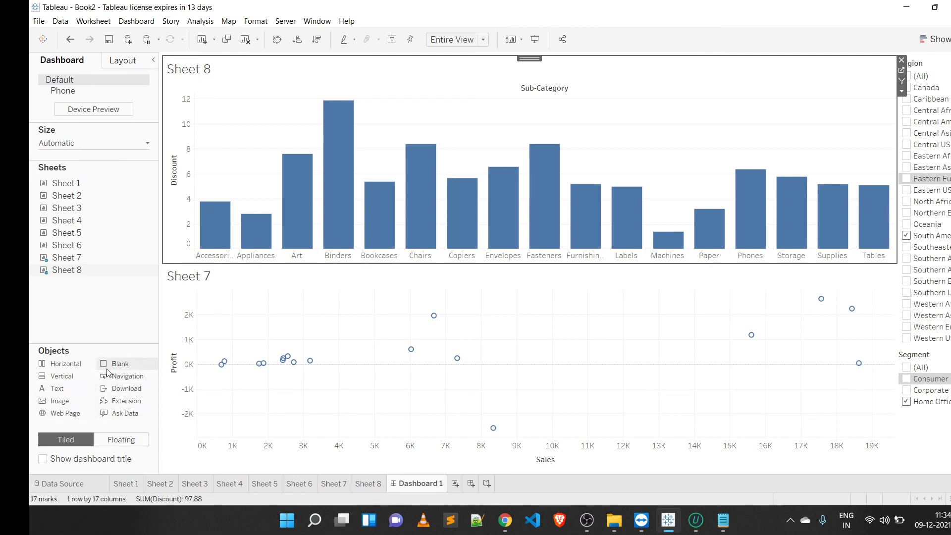
Step: Add a Web Page object beside the charts with the URL tableau
mouse_move(438, 245)
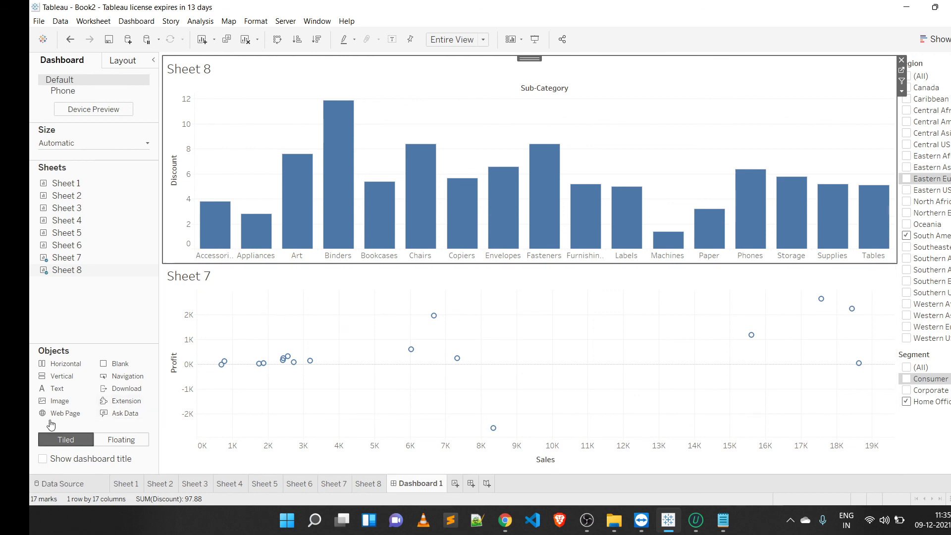
mouse_move(60, 415)
mouse_down()
mouse_move(154, 352)
mouse_move(187, 259)
mouse_move(189, 295)
mouse_move(165, 260)
mouse_up()
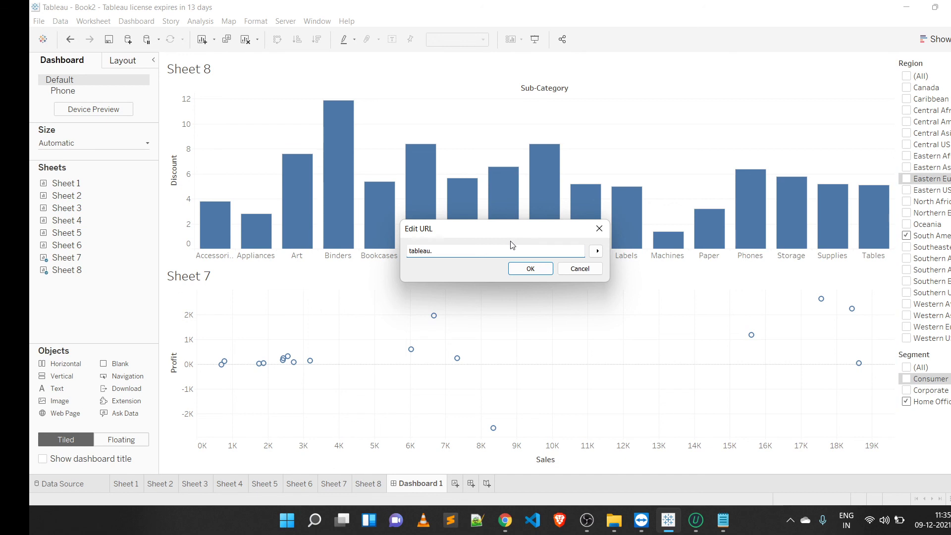
key(Return)
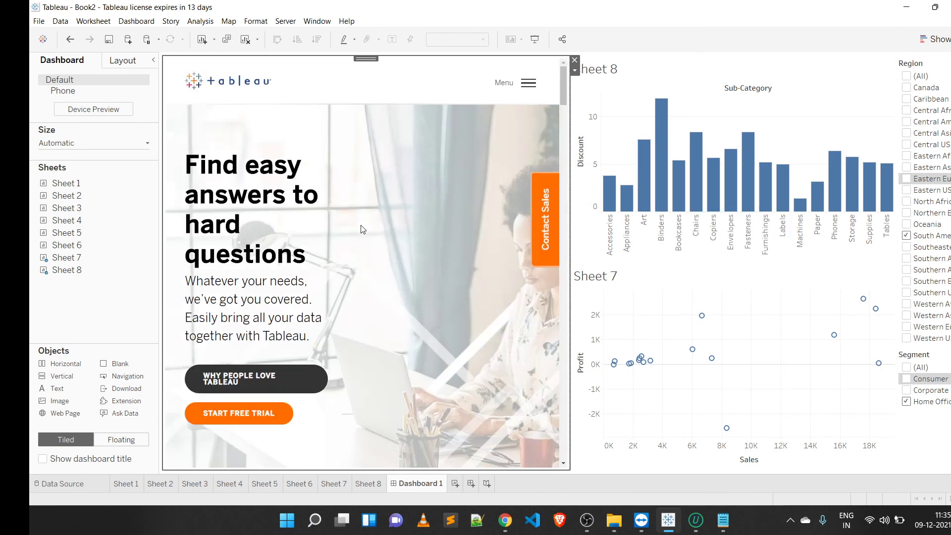
Step: Scroll through the embedded web page and remove it from the dashboard
scroll(393, 219, down, 15)
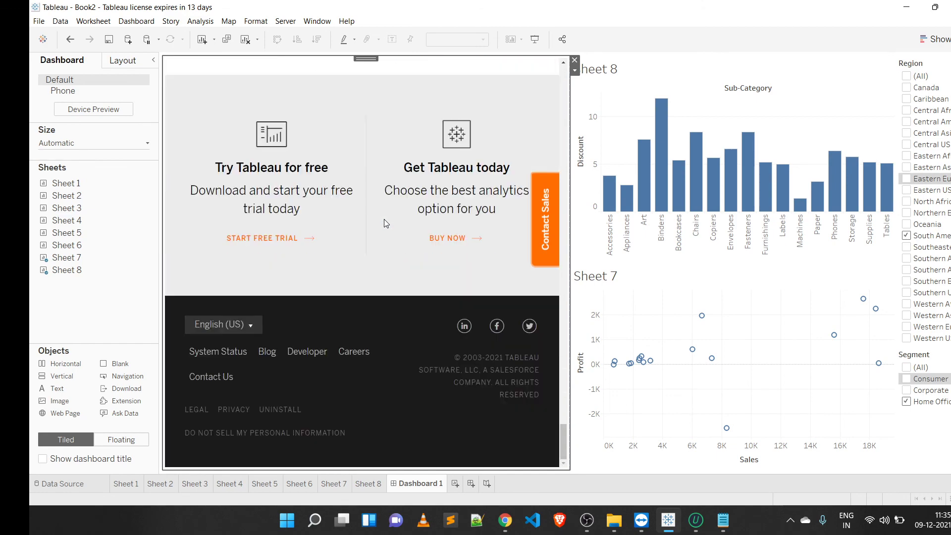
scroll(381, 221, up, 15)
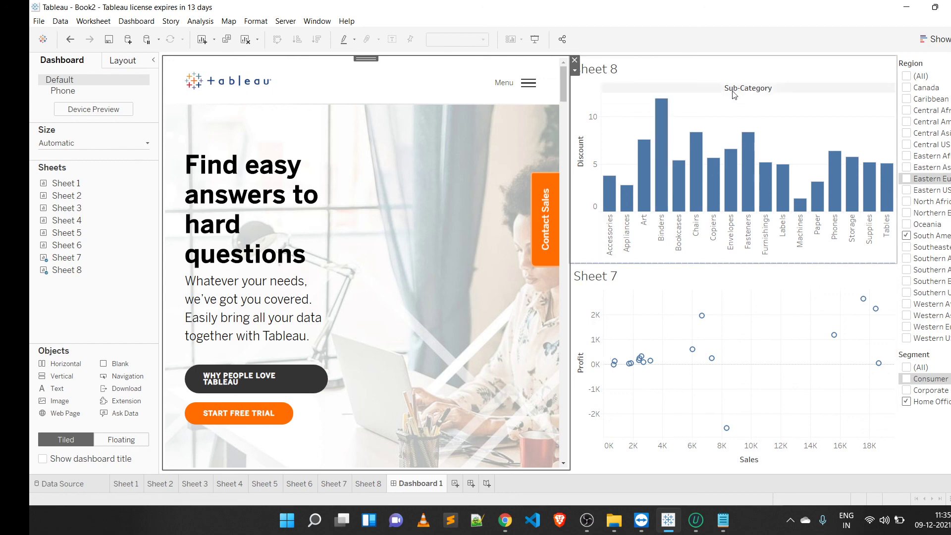
click(574, 60)
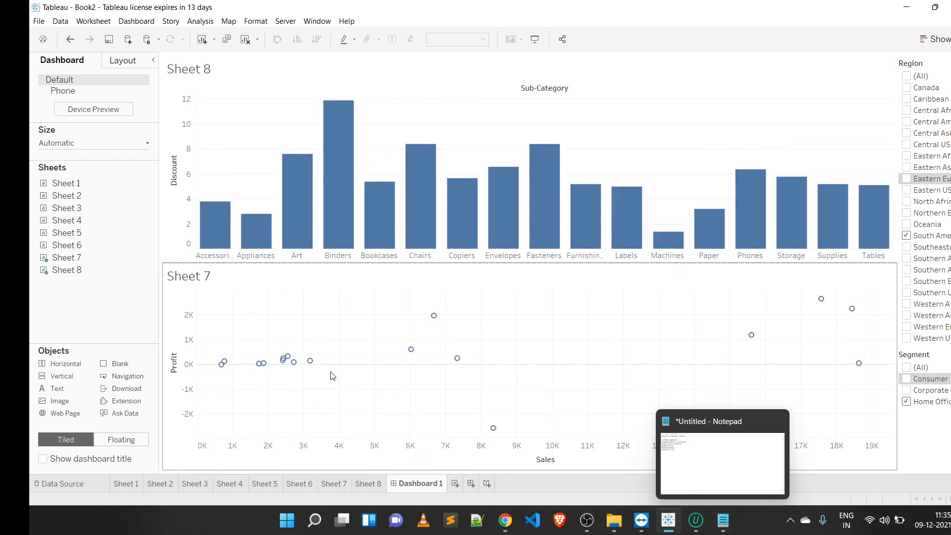
Step: Show the dashboard title and rename it COMPANY GROWTH
mouse_move(312, 363)
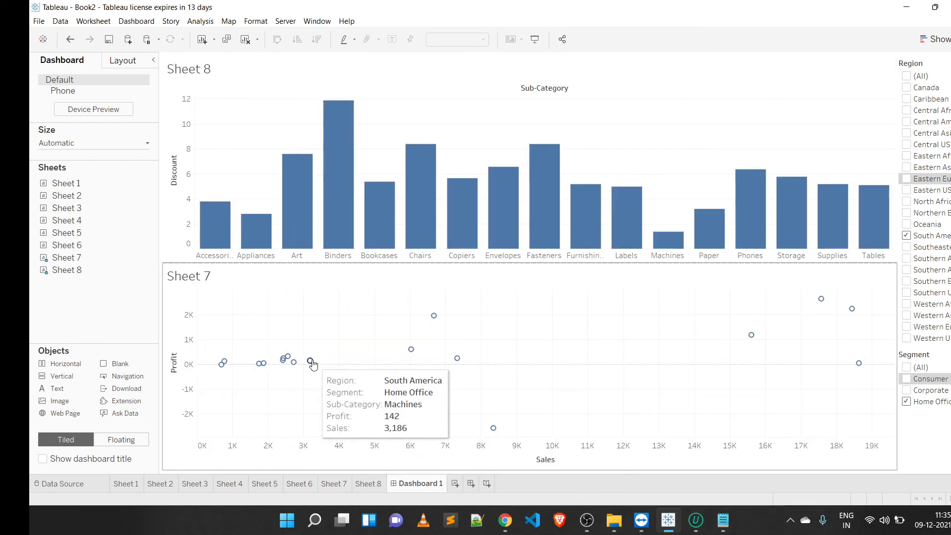
click(42, 459)
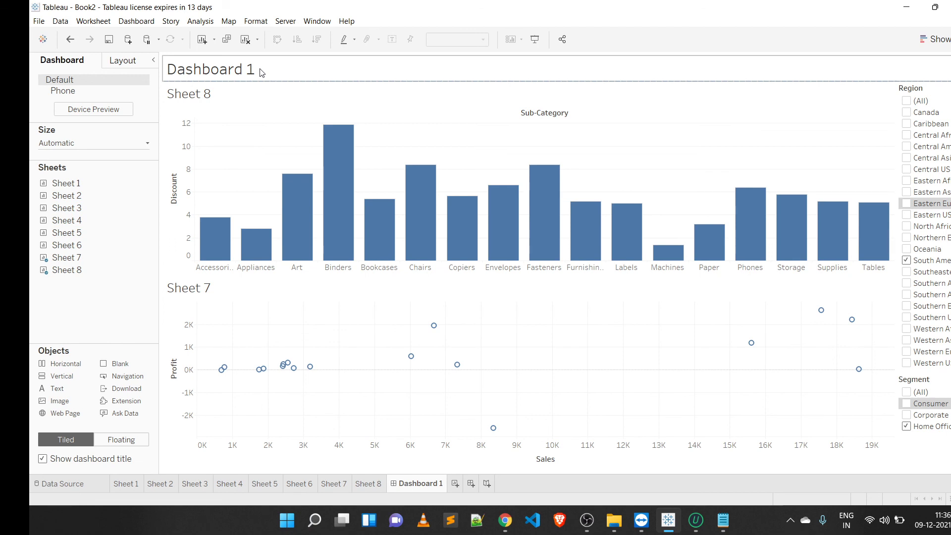
double_click(239, 77)
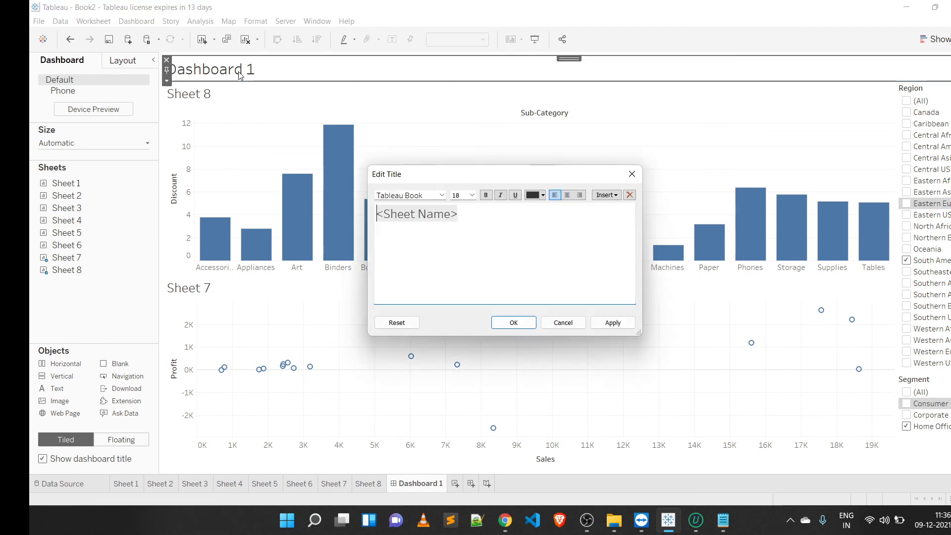
key(ctrl+a)
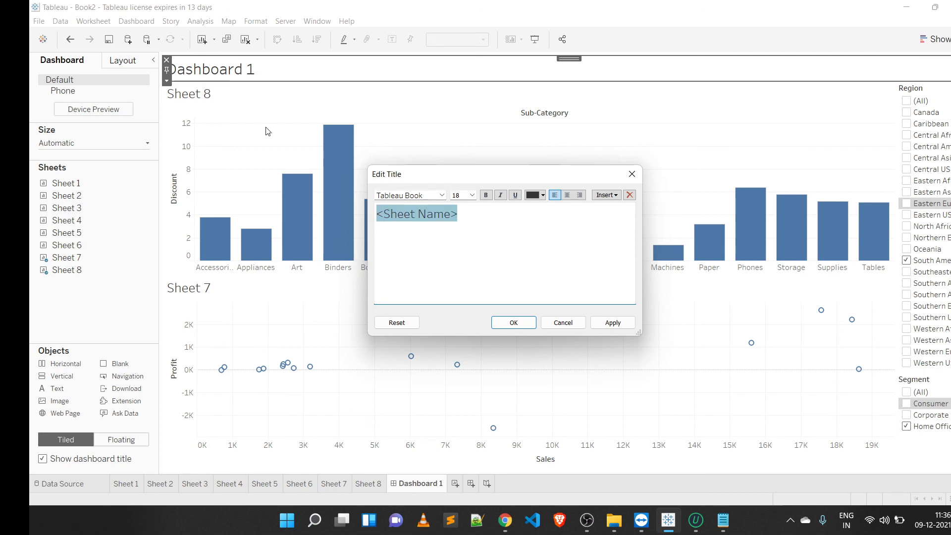
key(Right)
key(BackSpace)
key(BackSpace)
key(BackSpace)
key(BackSpace)
key(BackSpace)
key(BackSpace)
key(BackSpace)
key(BackSpace)
key(BackSpace)
key(BackSpace)
key(BackSpace)
key(BackSpace)
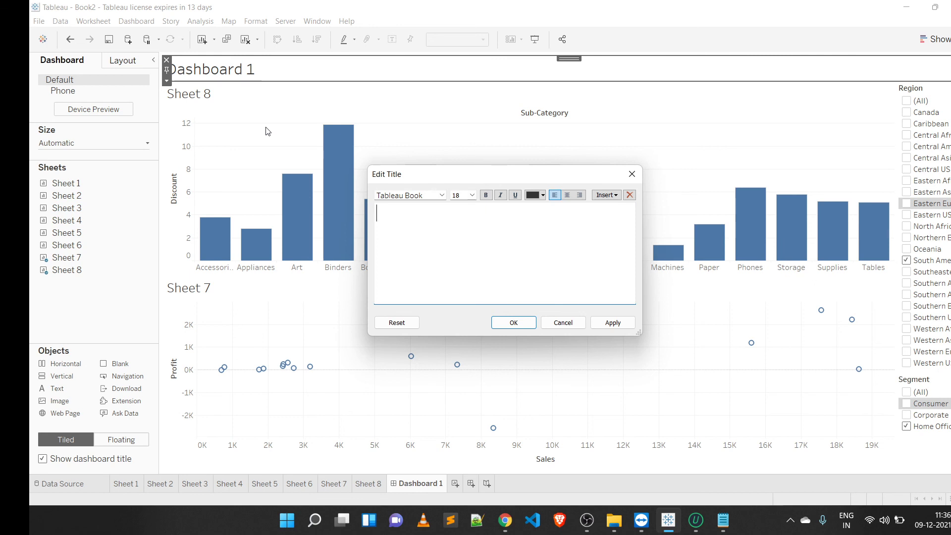
text(COMPANY GROWTH)
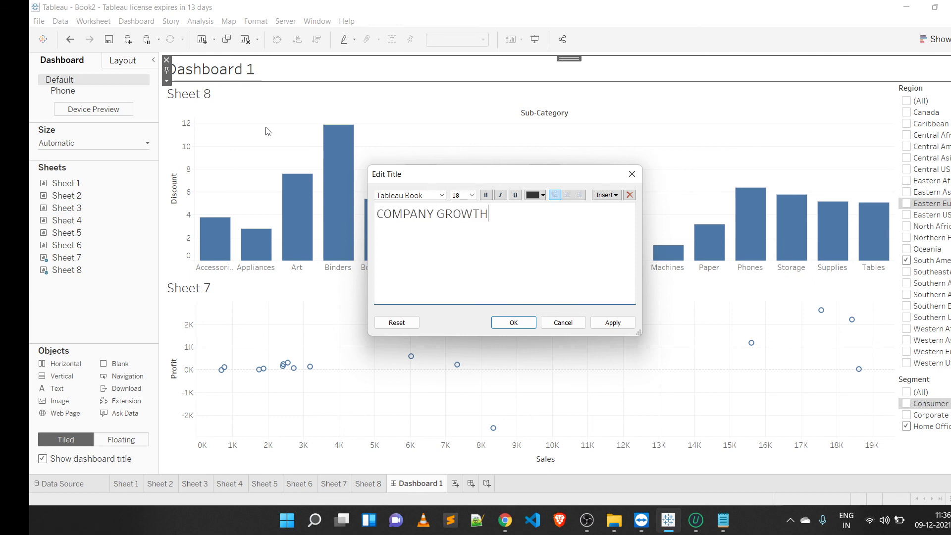
click(501, 326)
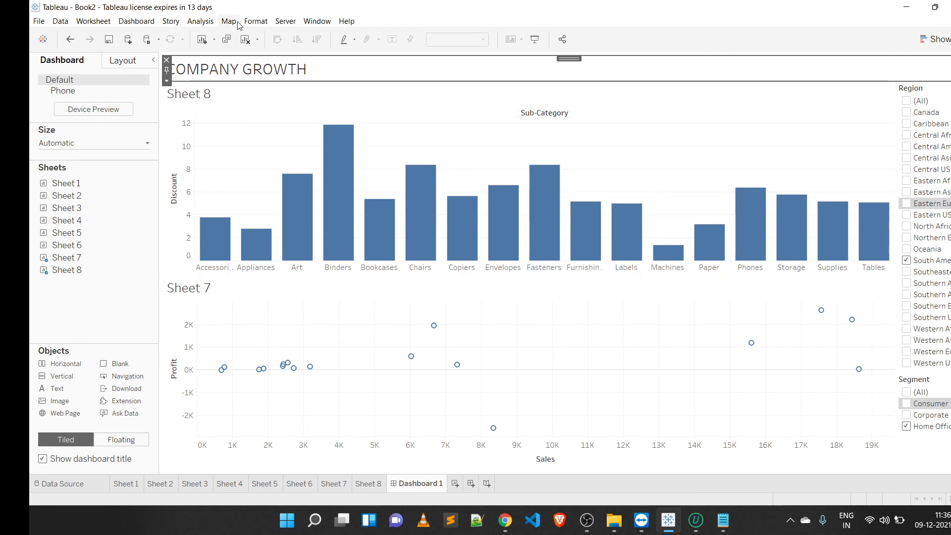
Step: Format the dashboard title font as bold Tableau Semibold at size 26
click(264, 21)
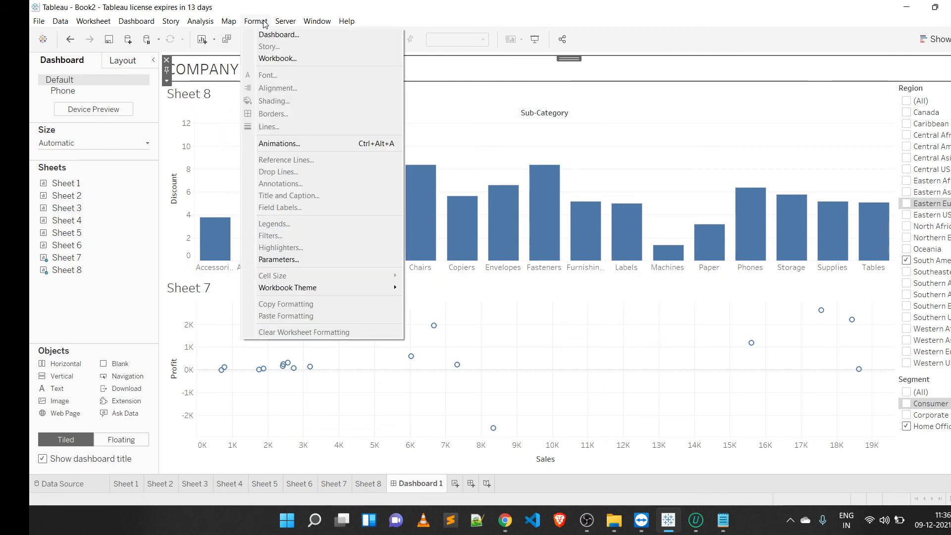
click(278, 34)
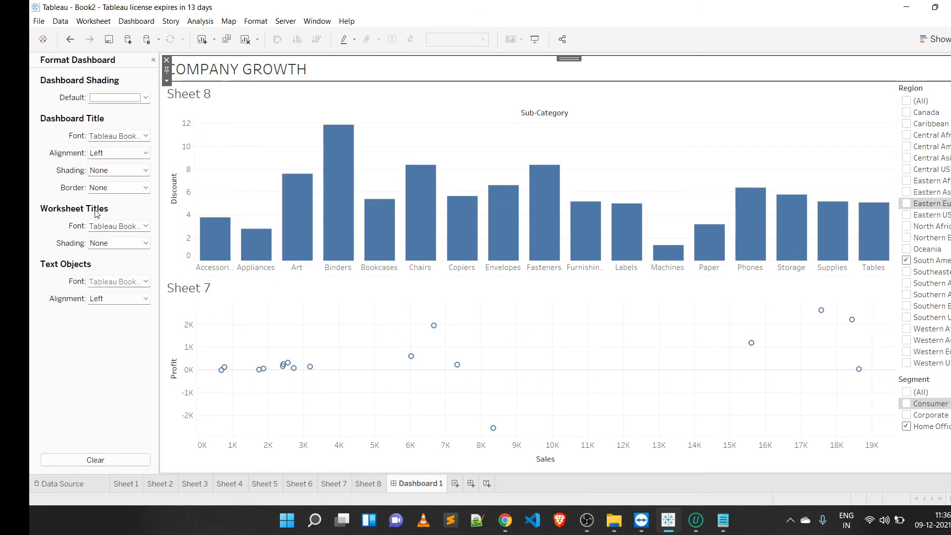
click(117, 136)
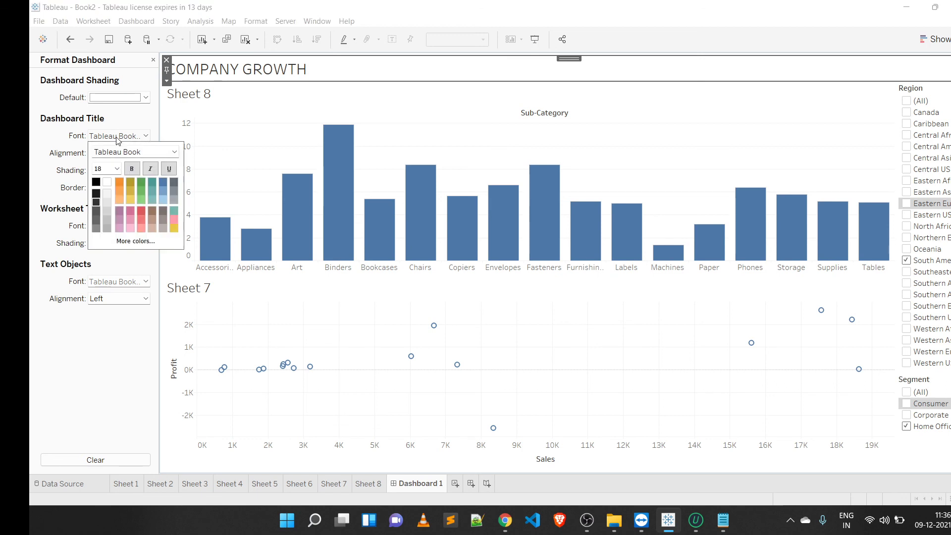
click(132, 169)
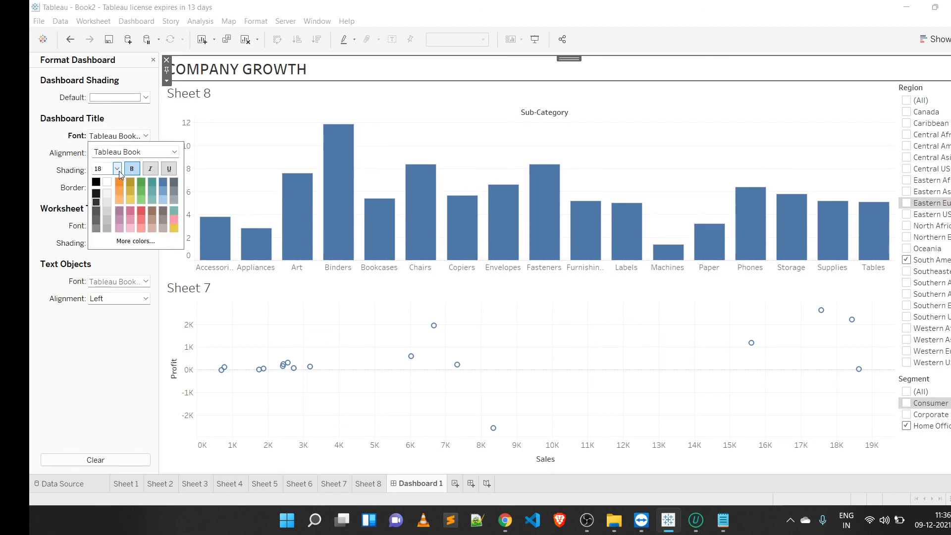
click(113, 169)
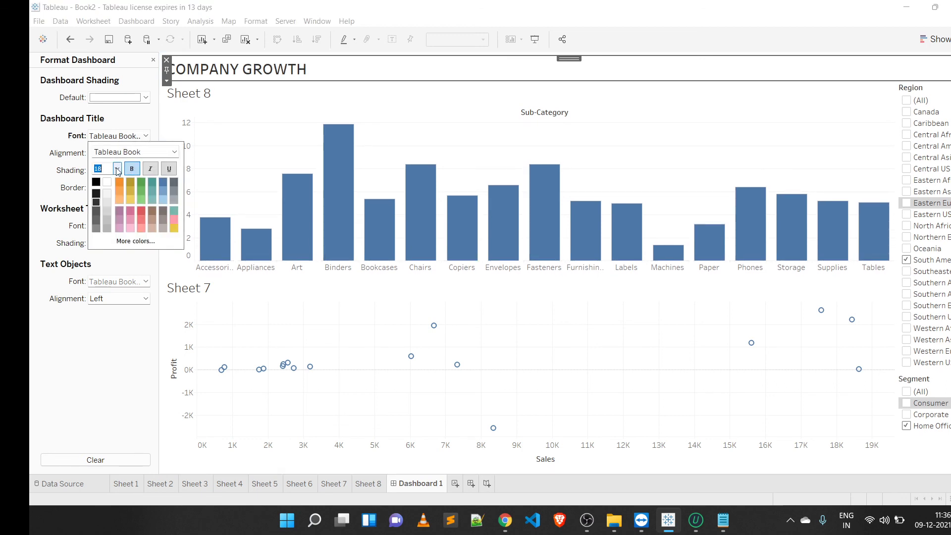
click(117, 168)
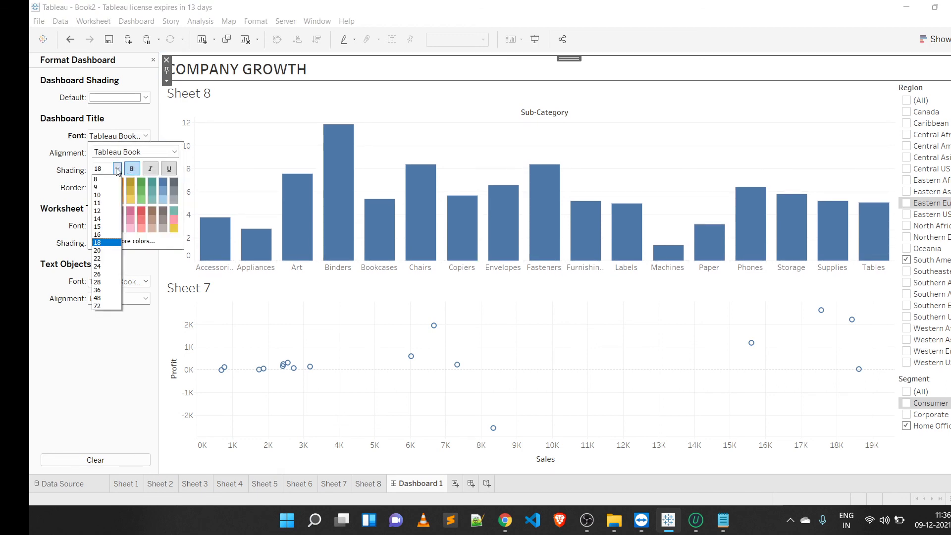
click(98, 274)
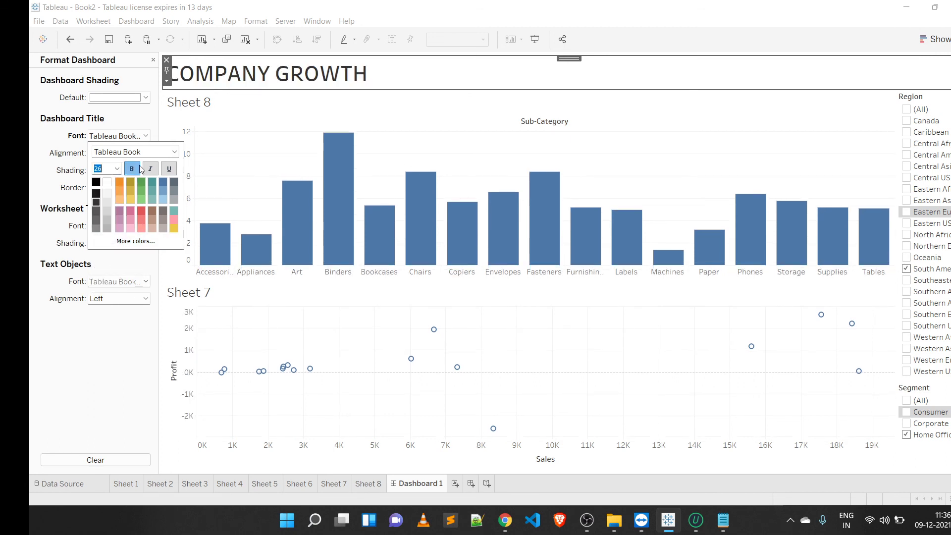
click(151, 153)
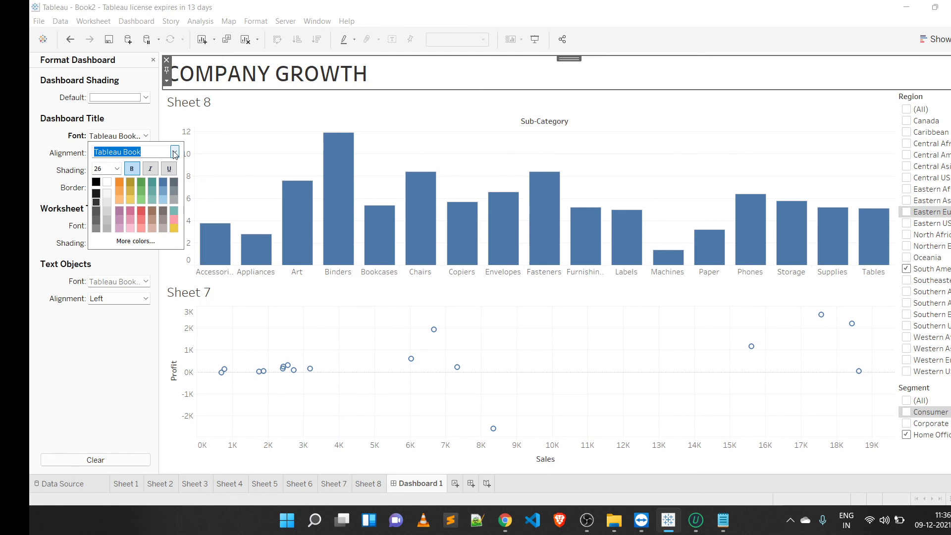
click(174, 153)
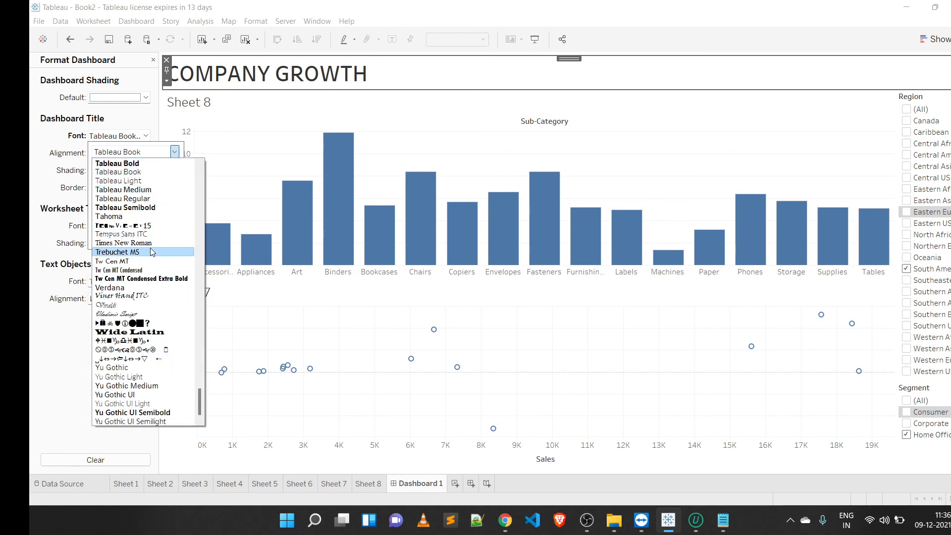
click(159, 207)
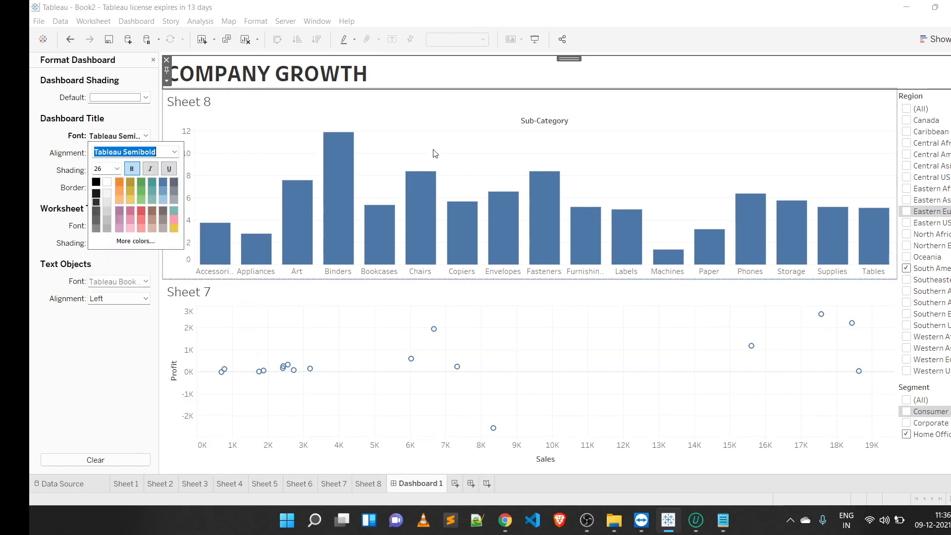
click(138, 383)
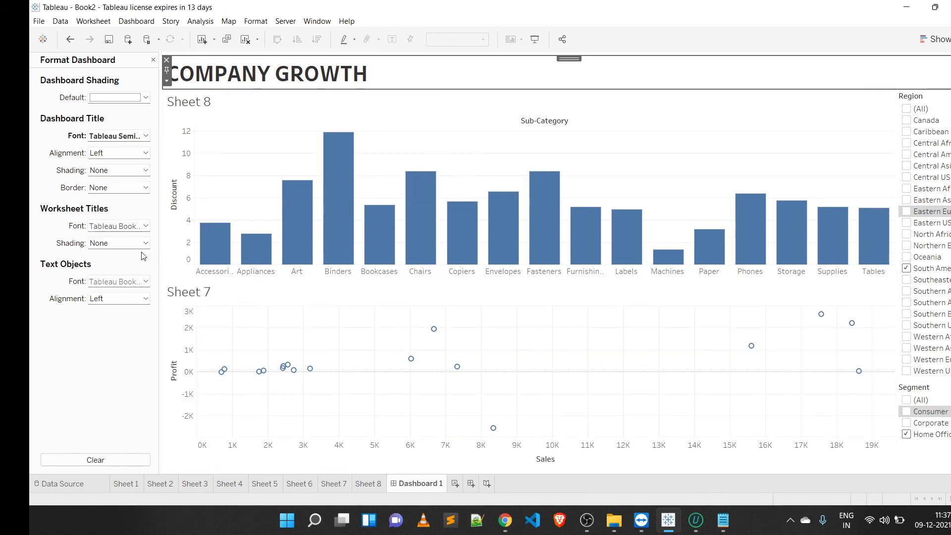
Step: Shade the dashboard title white and give the dashboard background a light peach shading
click(133, 174)
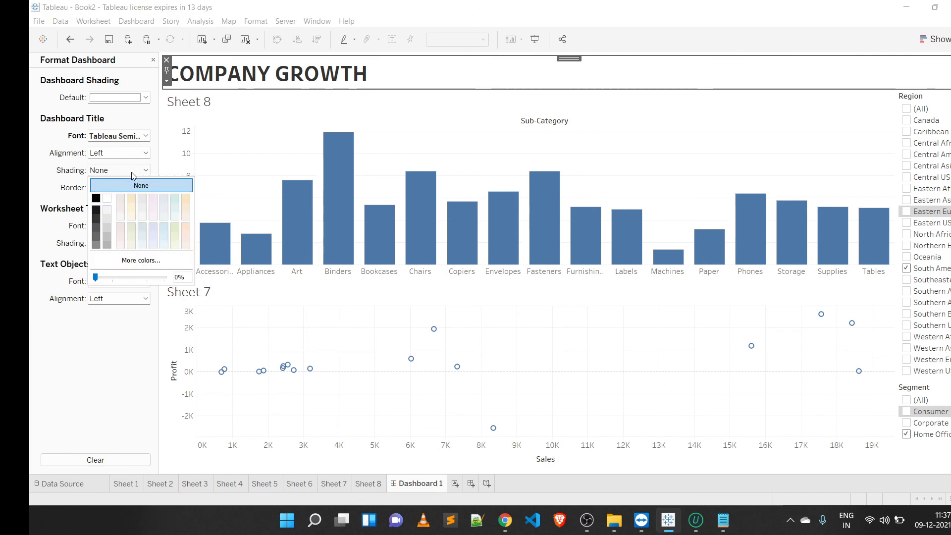
click(150, 218)
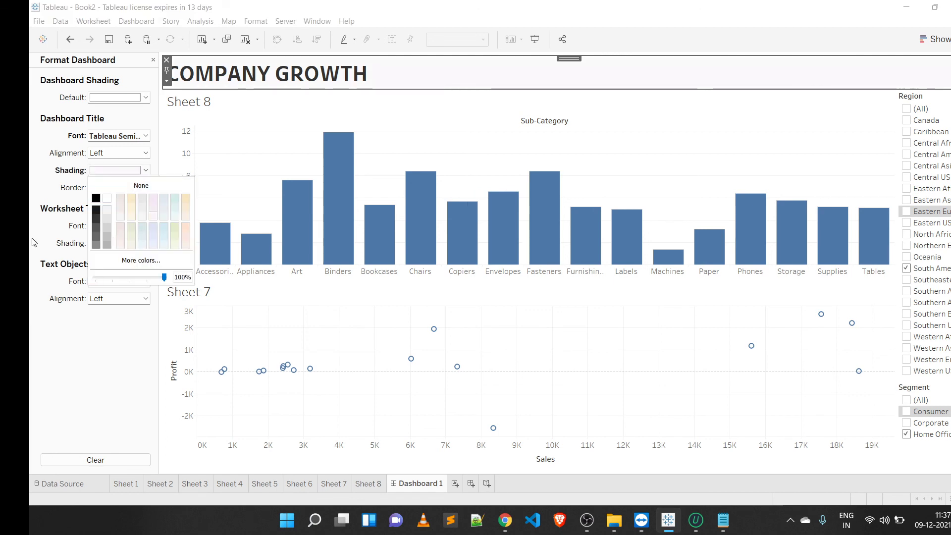
click(71, 392)
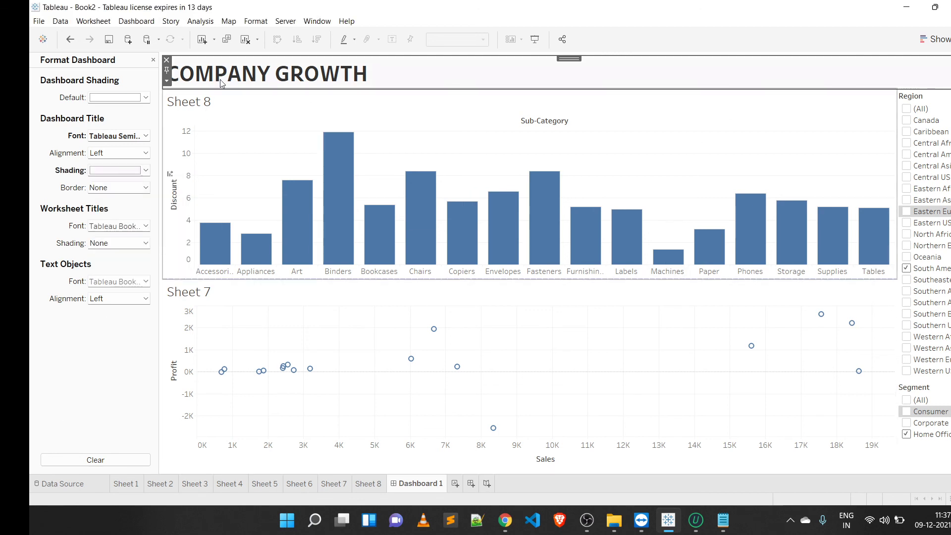
click(146, 97)
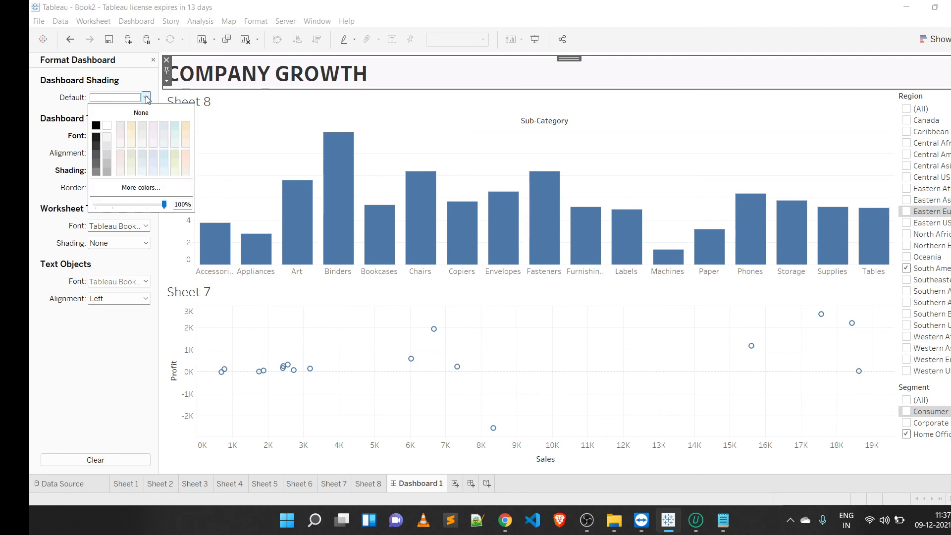
click(186, 157)
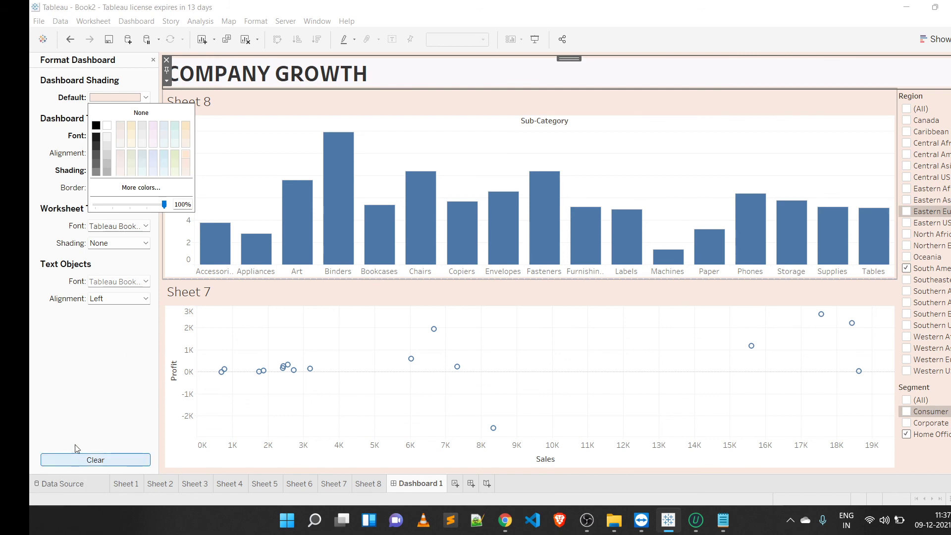
click(91, 405)
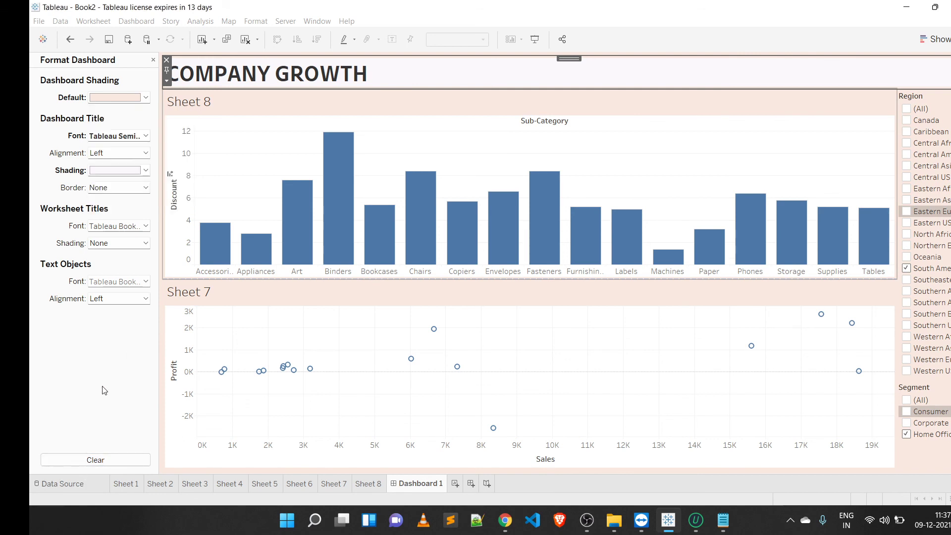
Step: Add a solid line border around the dashboard title
click(145, 188)
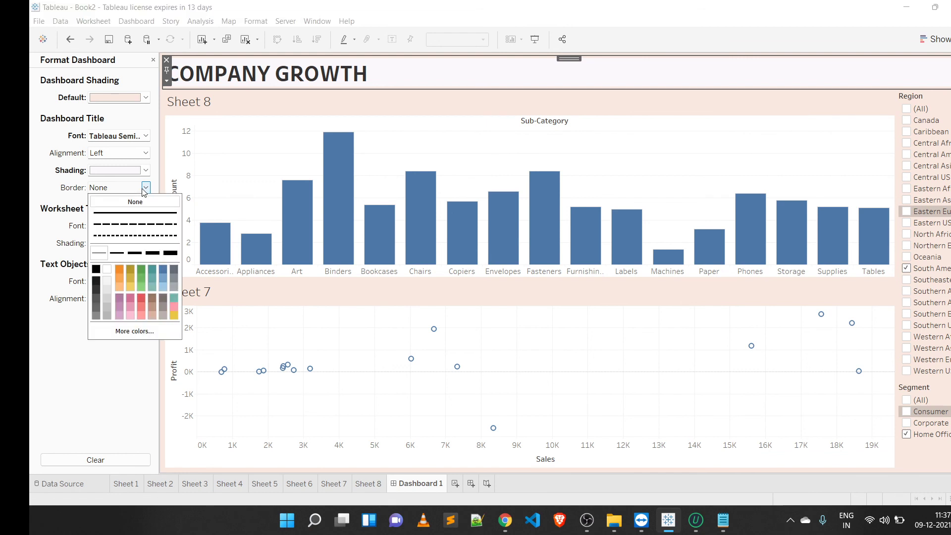
click(135, 252)
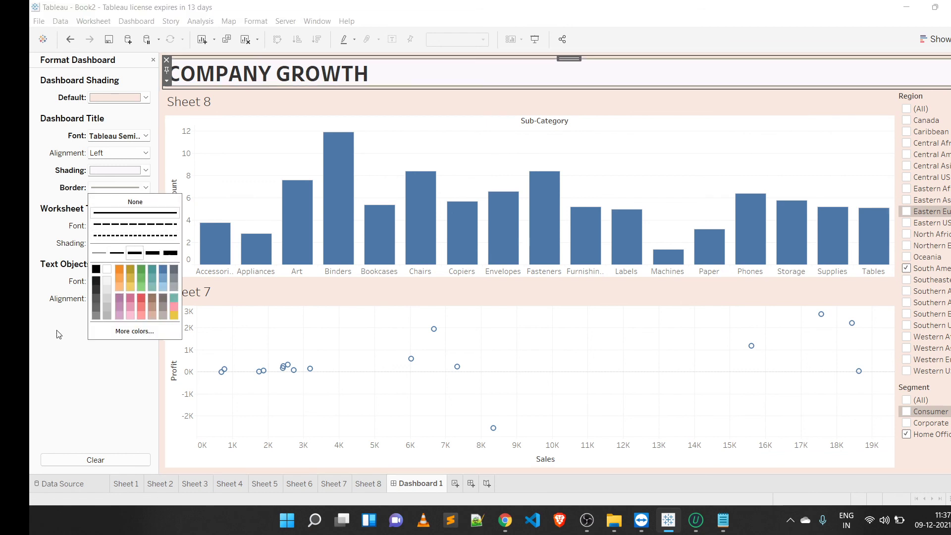
click(92, 345)
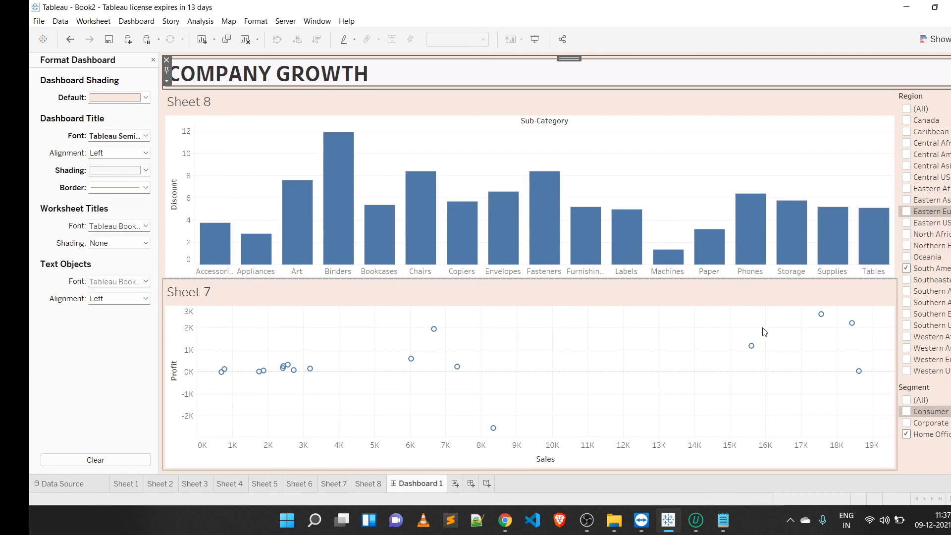
Step: Review the practical-session topics list in Notepad and return to the dashboard
mouse_move(530, 204)
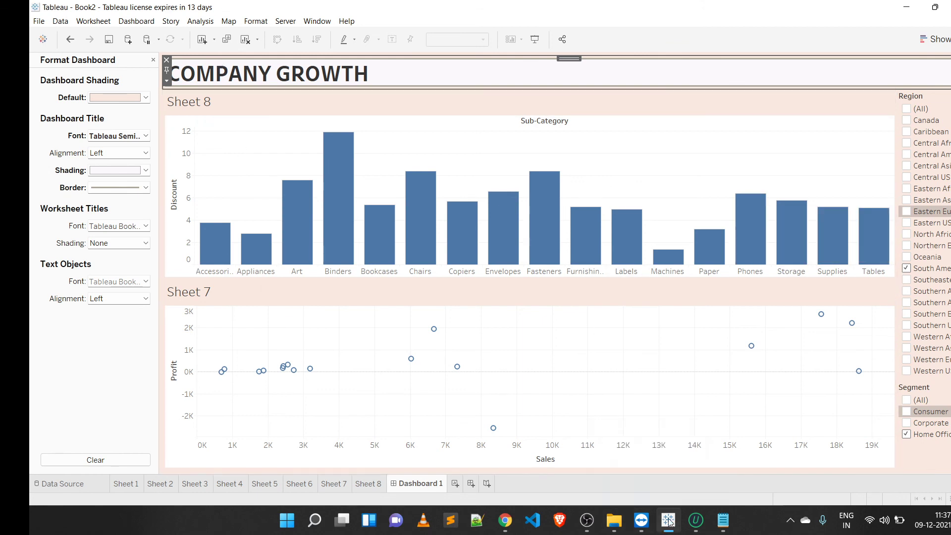
click(726, 522)
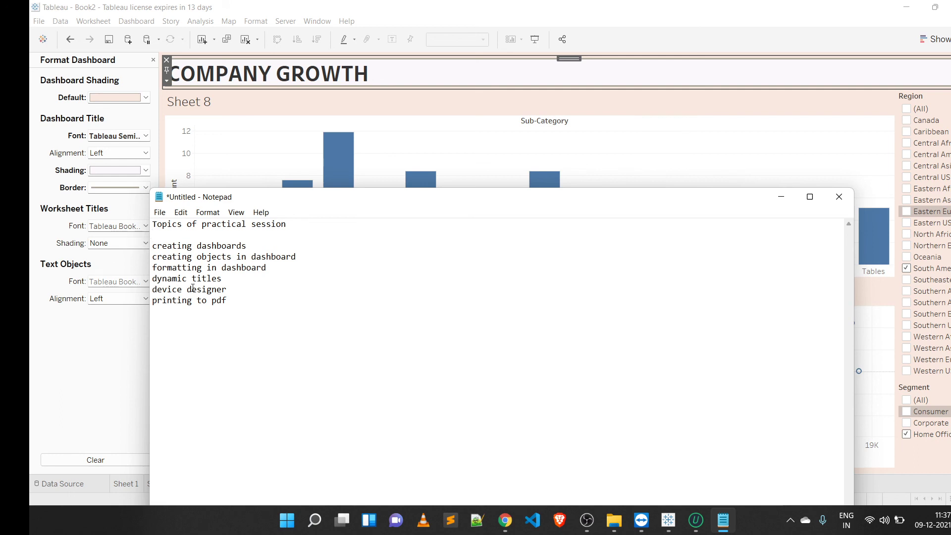
click(658, 165)
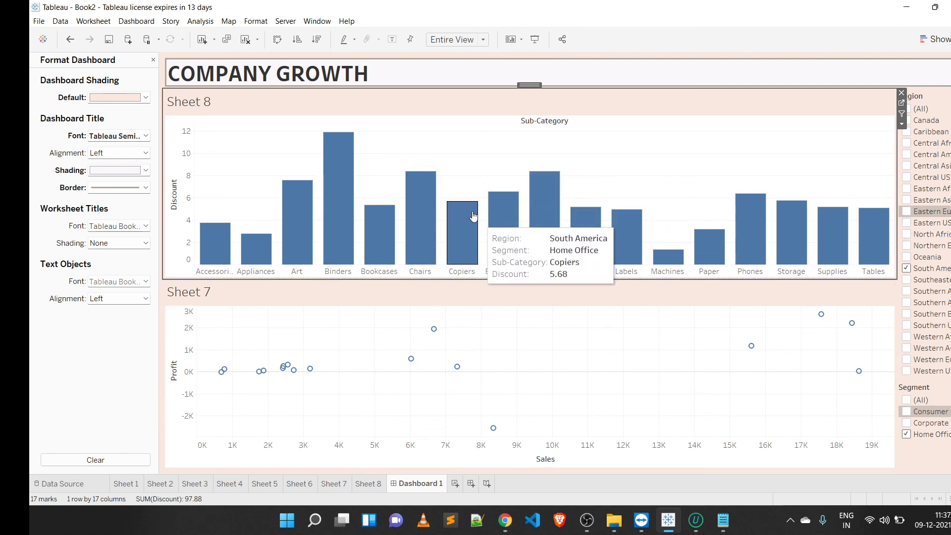
Step: Change the bar chart's title to the dynamic text Displaying <Region> Region & <Segment> Segment
double_click(187, 102)
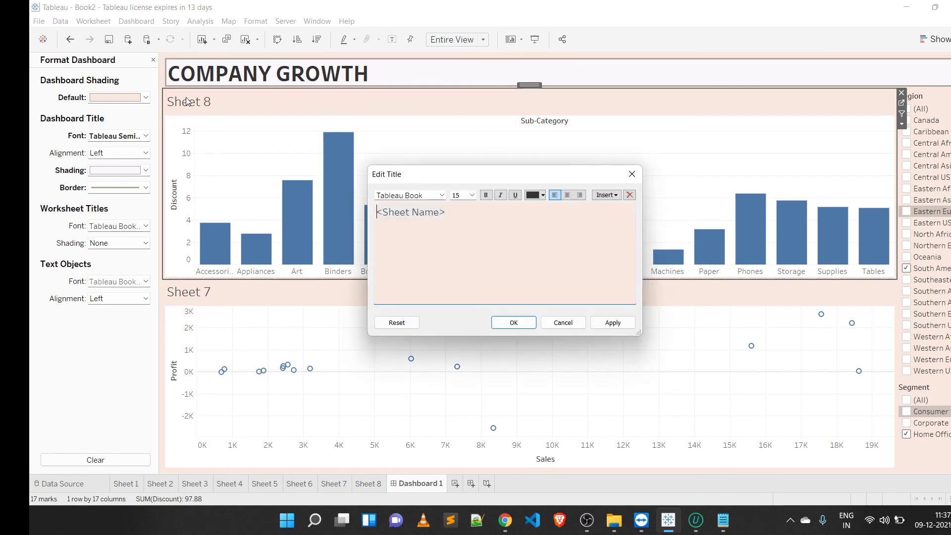
key(ctrl+a)
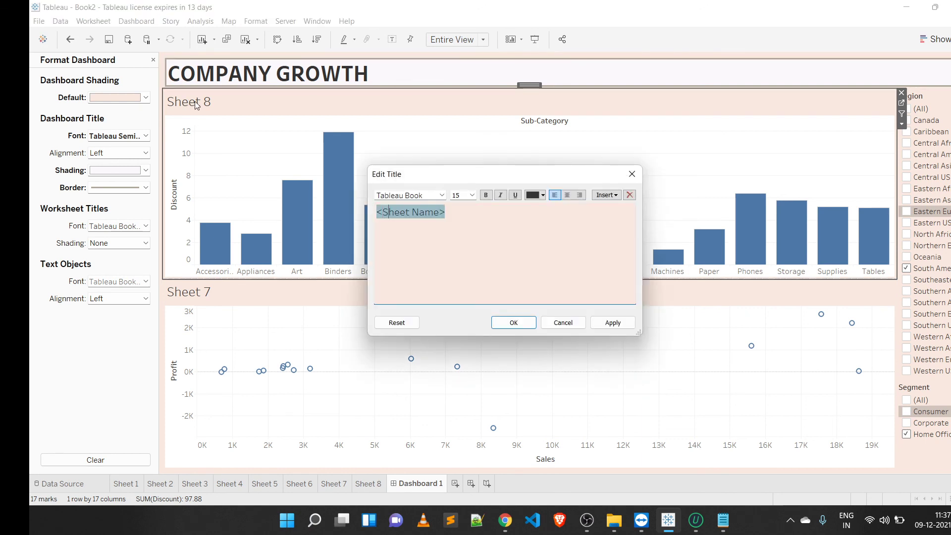
key(End)
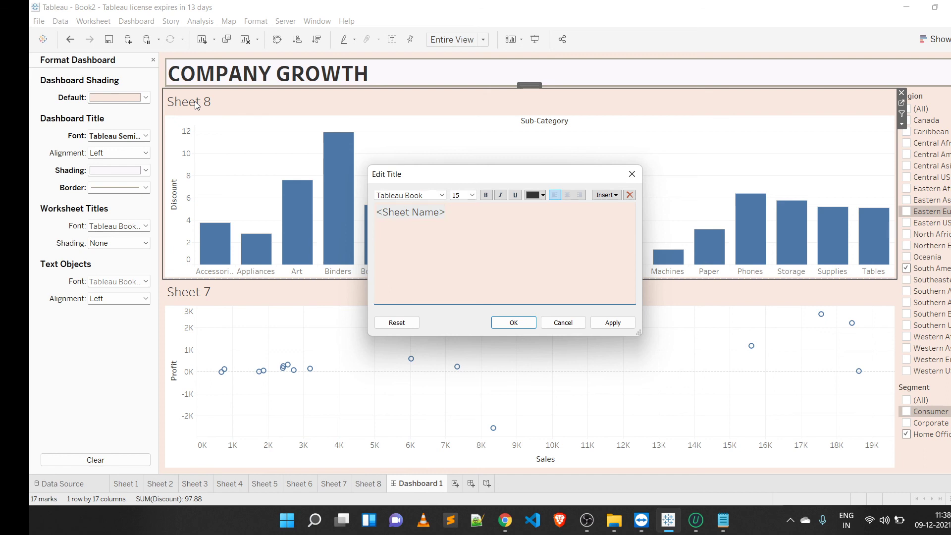
key(BackSpace)
key(BackSpace)
key(BackSpace)
key(BackSpace)
key(BackSpace)
key(BackSpace)
key(BackSpace)
key(BackSpace)
key(BackSpace)
key(BackSpace)
key(BackSpace)
text(Displaying)
text(<Region>)
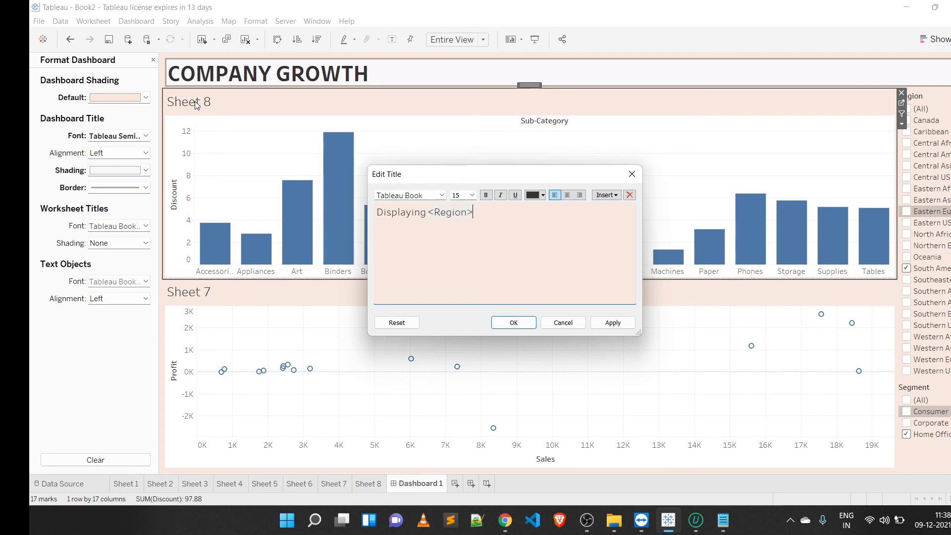
text( Region & <segment)
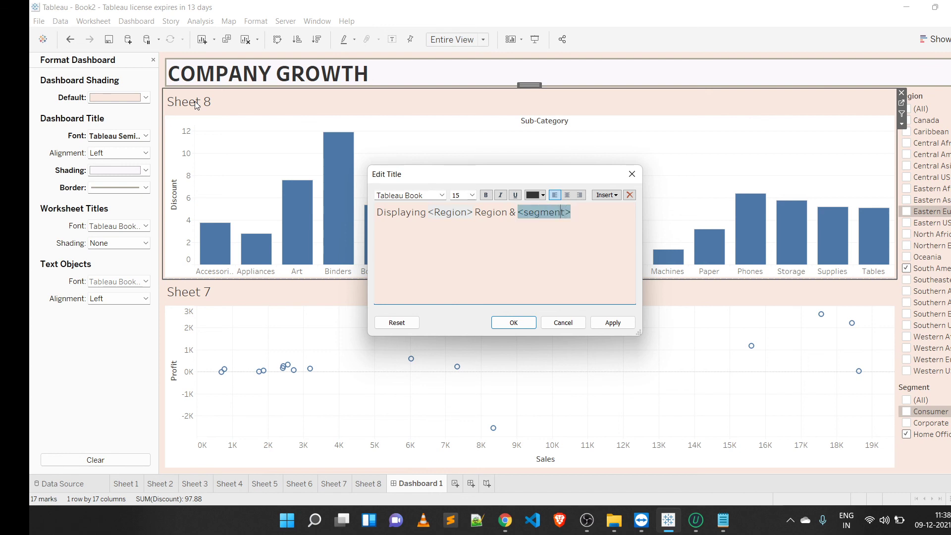
key(Right)
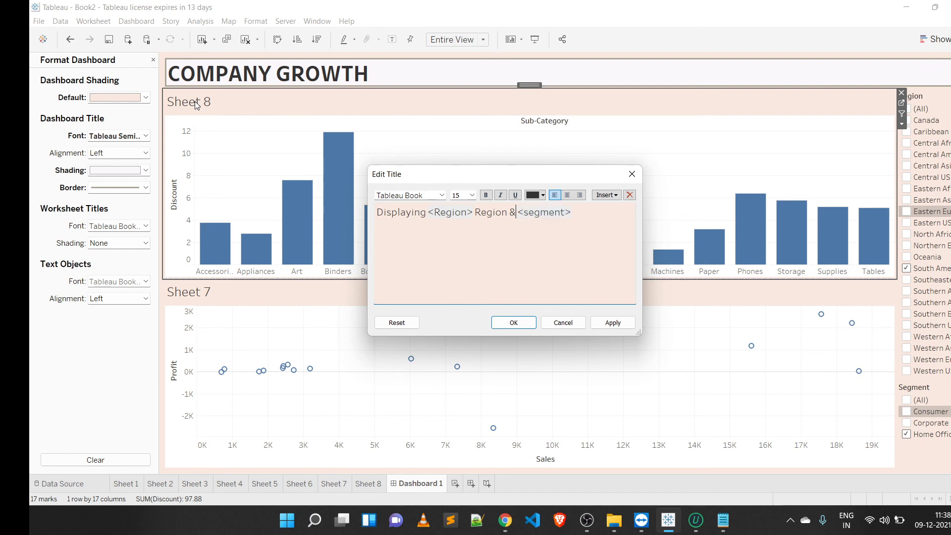
key(Right)
key(Right)
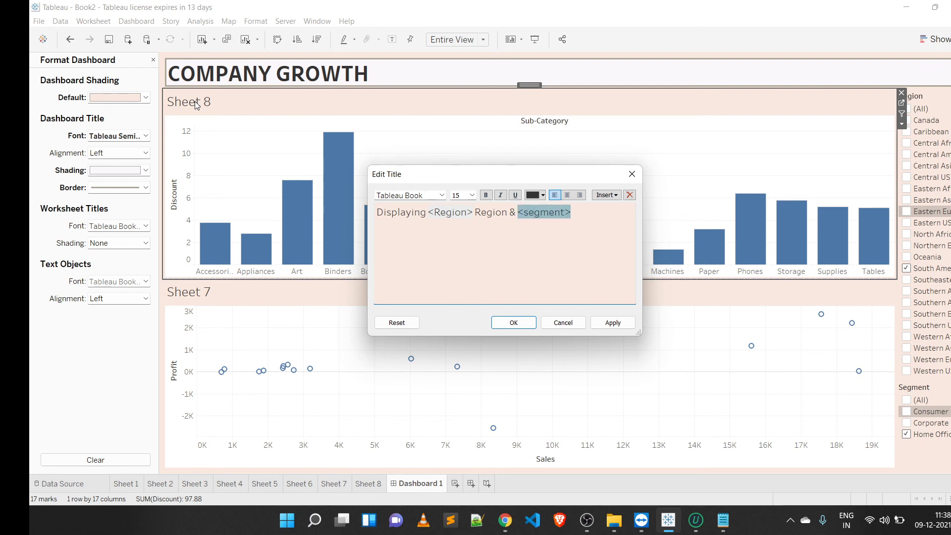
key(BackSpace)
text(S)
key(Right)
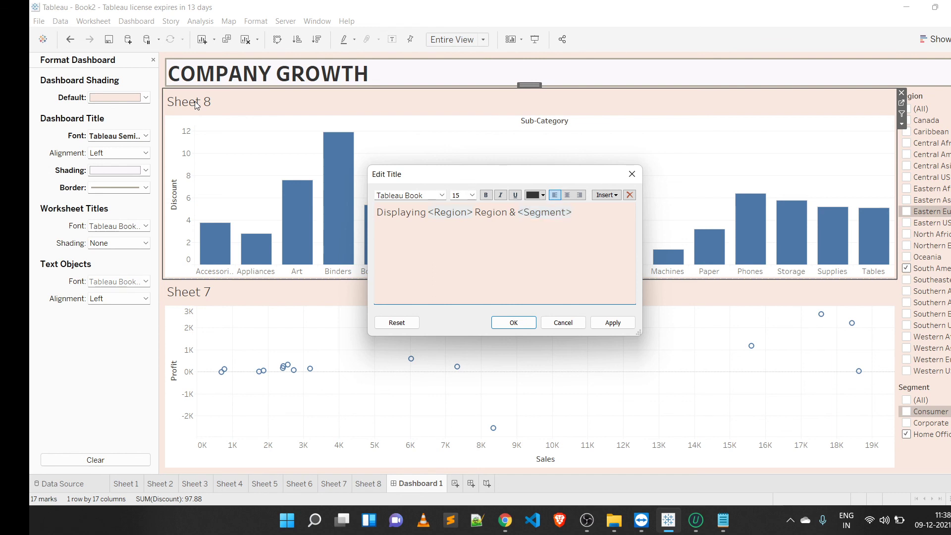
text(Segment)
click(498, 324)
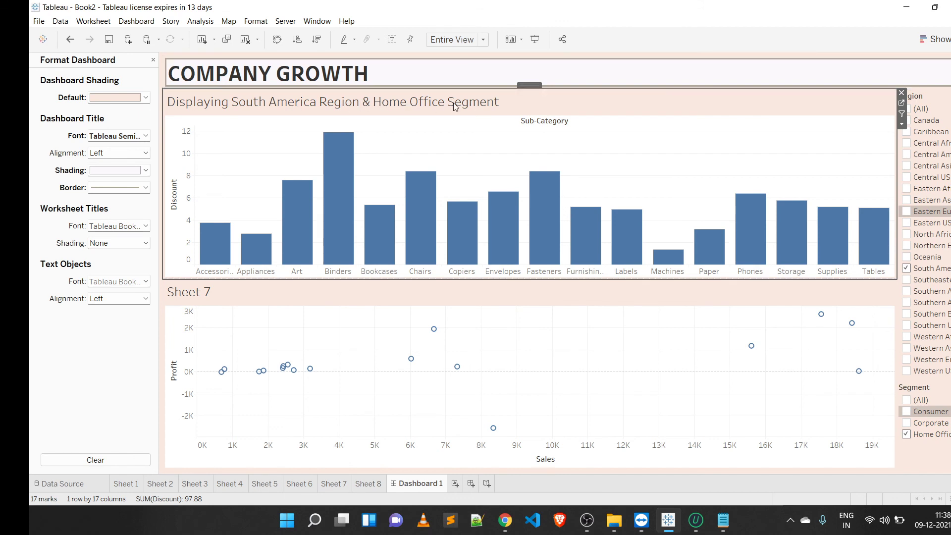
Step: Add Eastern Europe to the Region filter selection to test the dynamic title
mouse_move(338, 238)
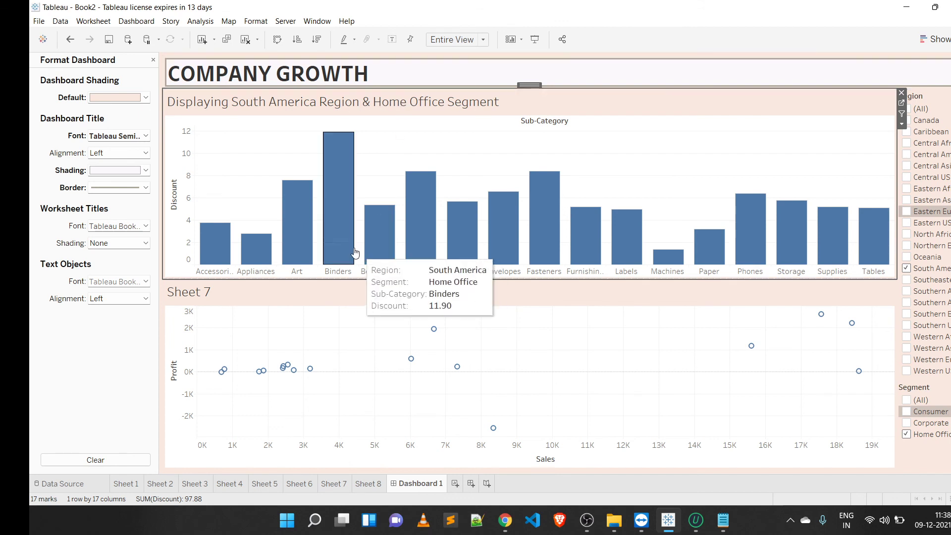
click(907, 211)
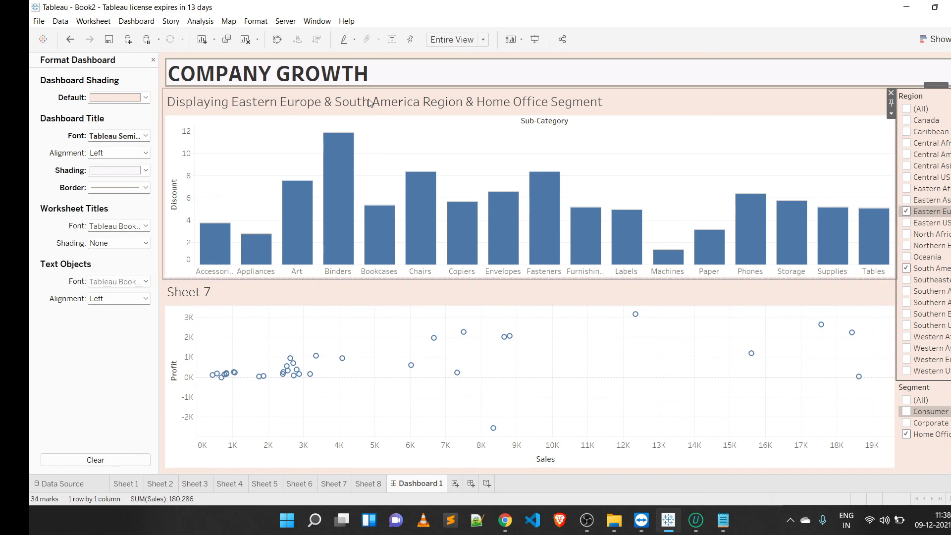
mouse_move(359, 208)
mouse_move(724, 234)
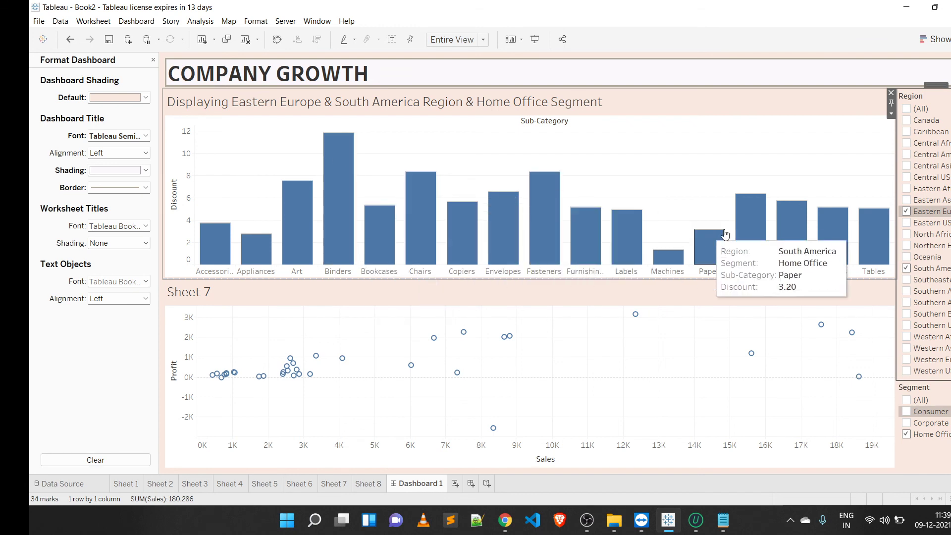
Step: Shade the worksheet titles with a light blue-grey colour
mouse_move(489, 228)
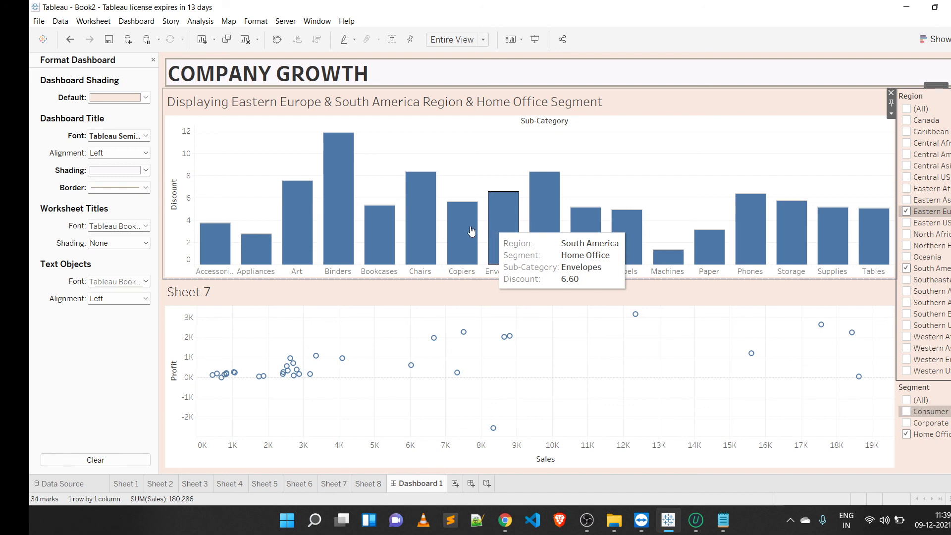
mouse_move(400, 232)
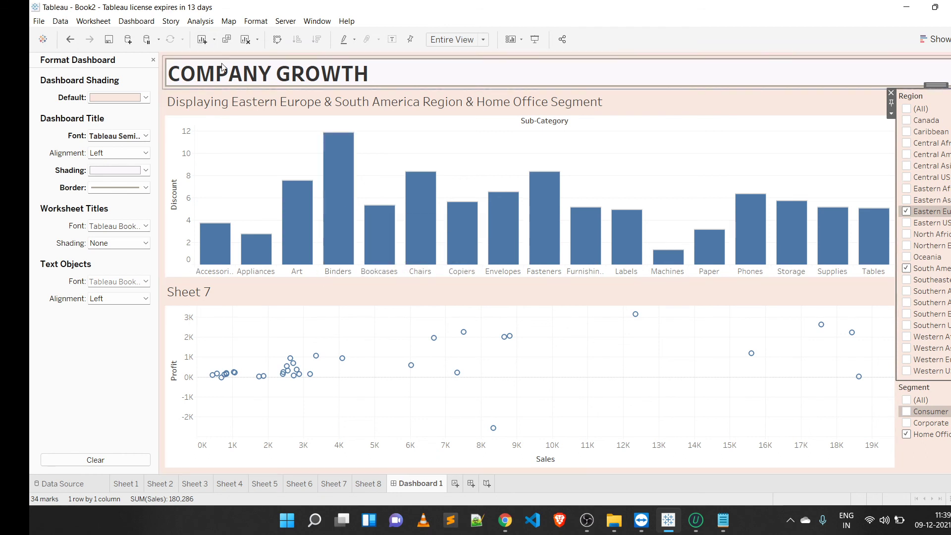
click(143, 244)
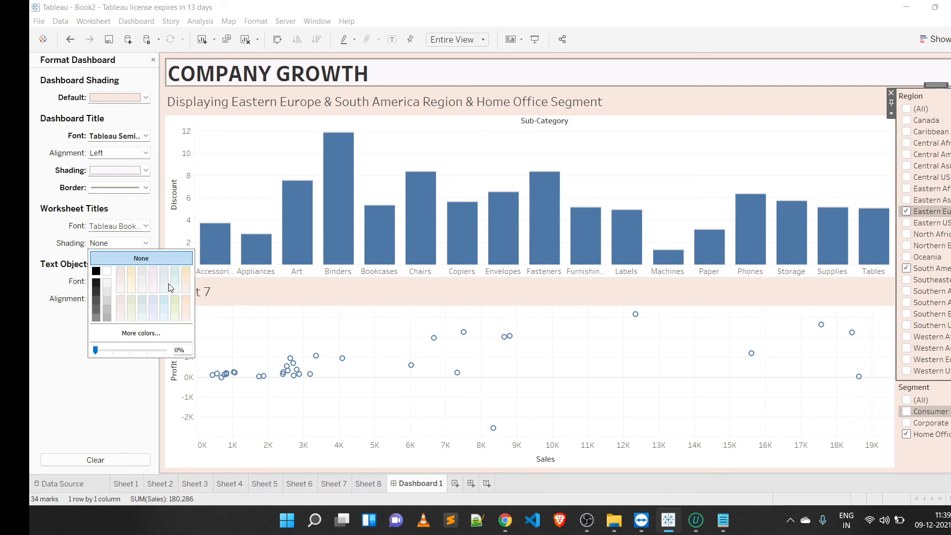
click(173, 272)
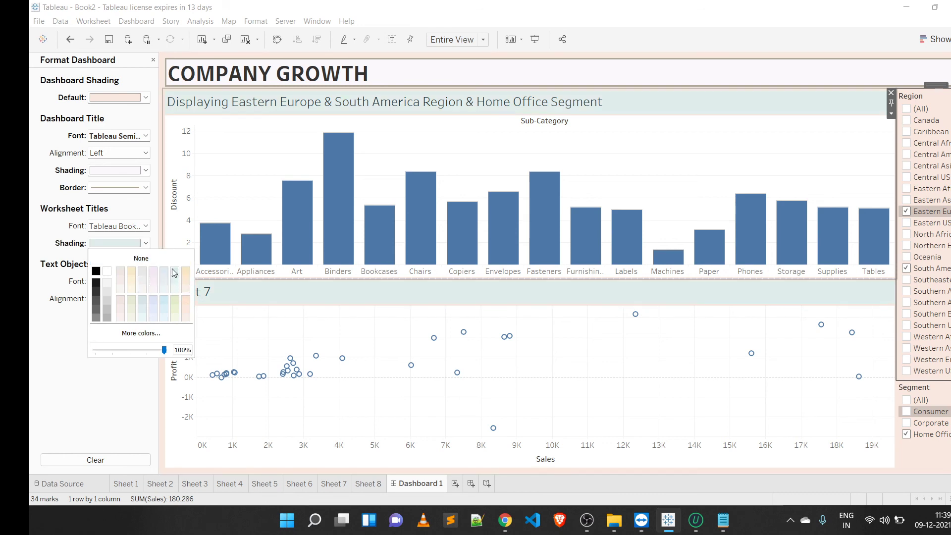
click(79, 400)
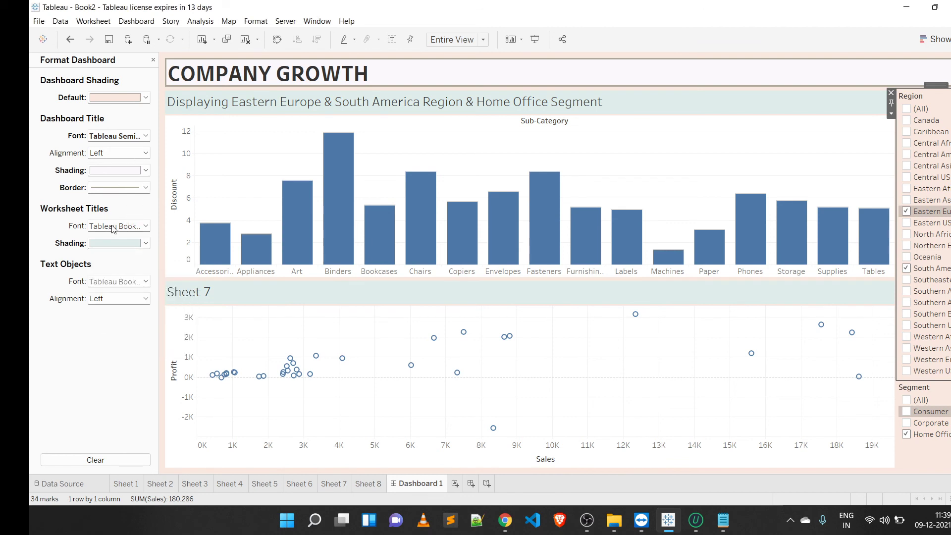
Step: Make the worksheet title font and the text object font bold
click(146, 226)
click(134, 261)
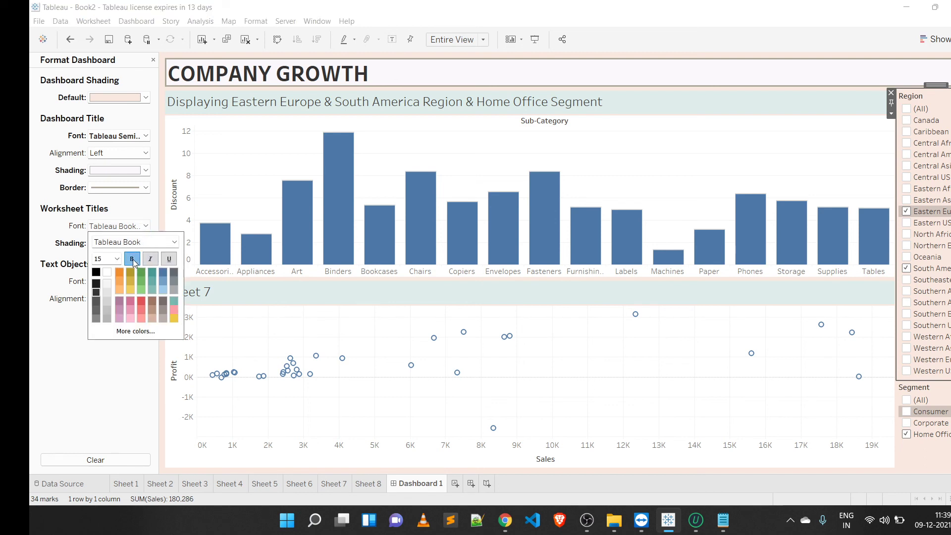
click(81, 371)
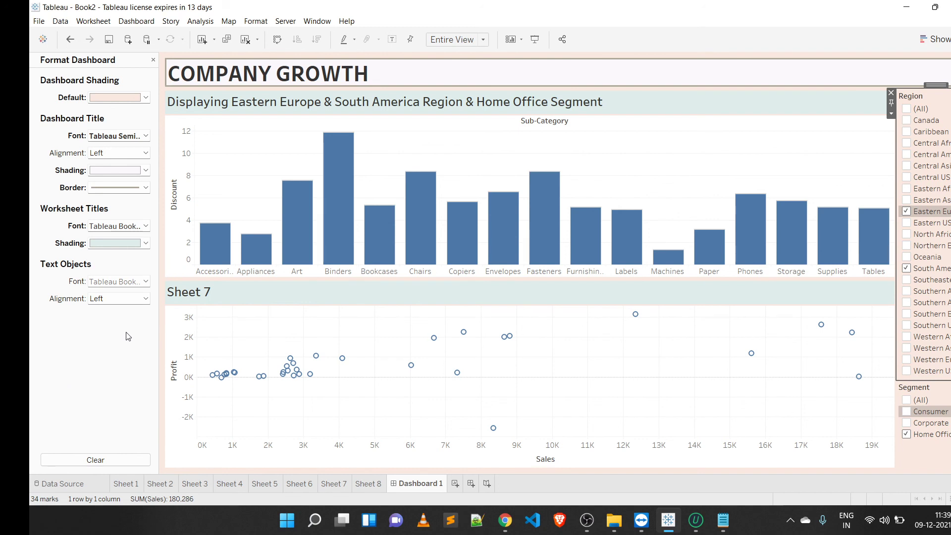
click(146, 282)
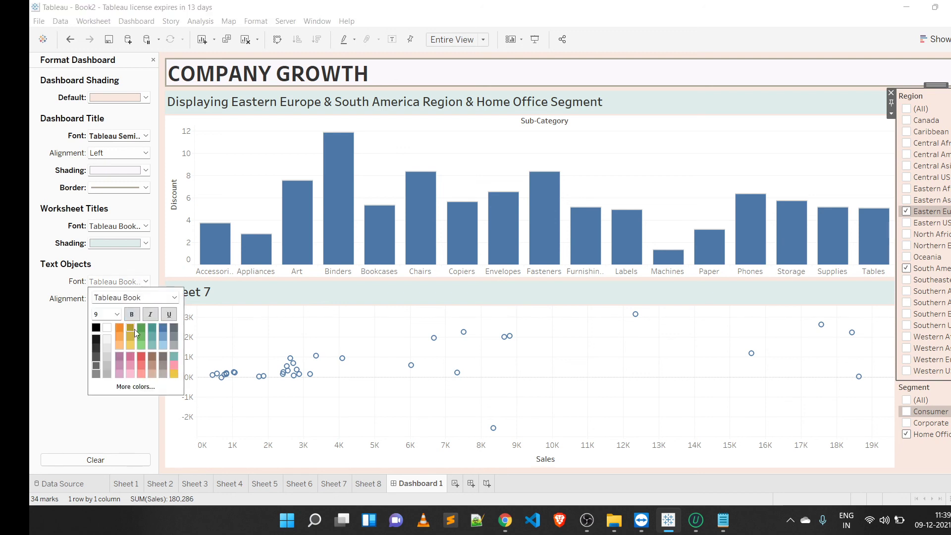
click(132, 315)
click(46, 356)
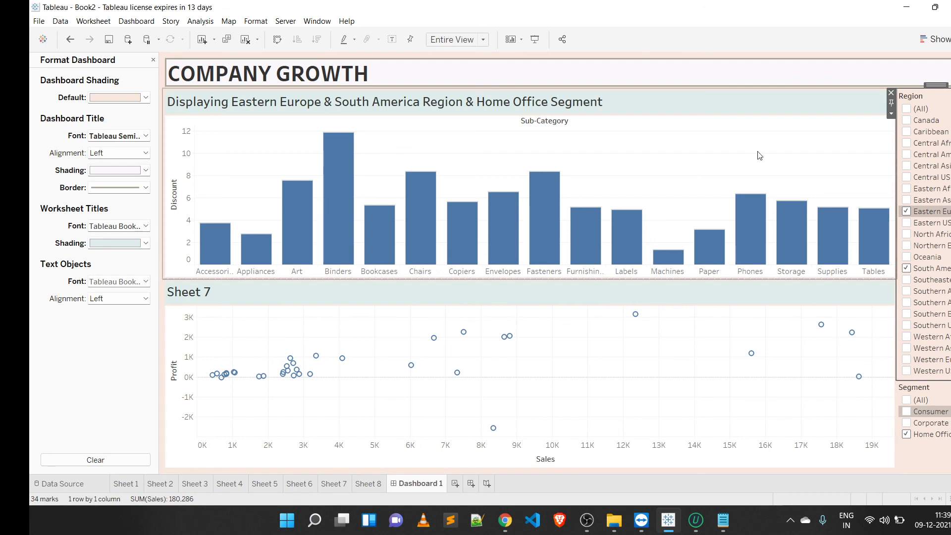
Step: Check the practical-session topics list in Notepad and return to the dashboard
mouse_move(802, 214)
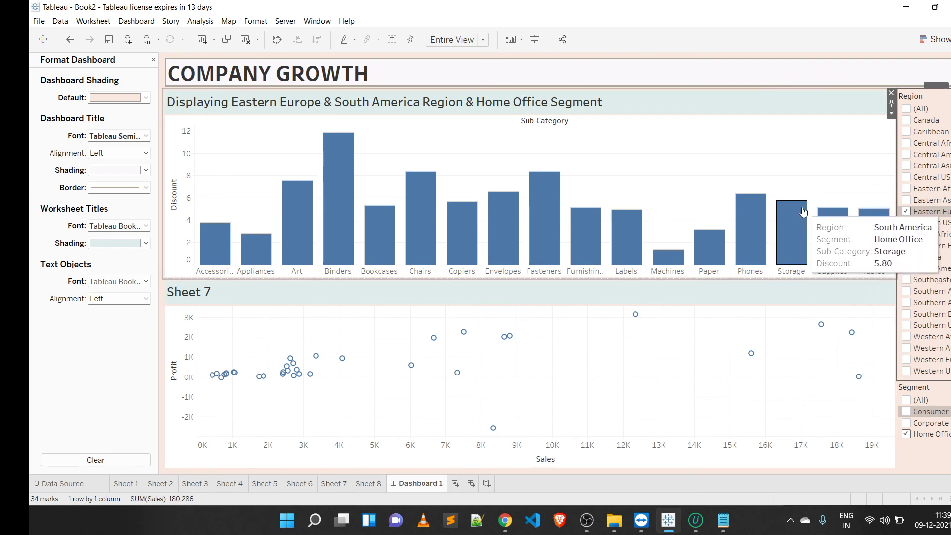
click(723, 519)
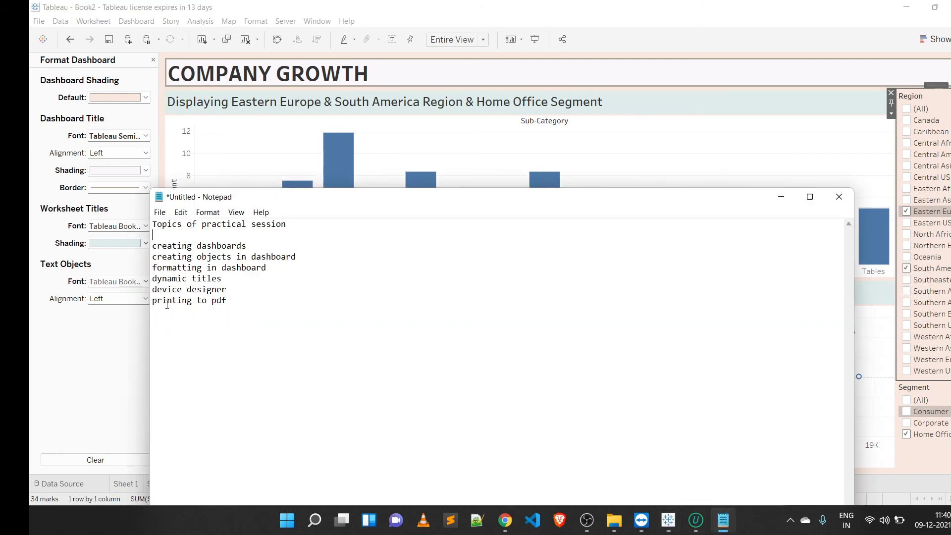
click(106, 329)
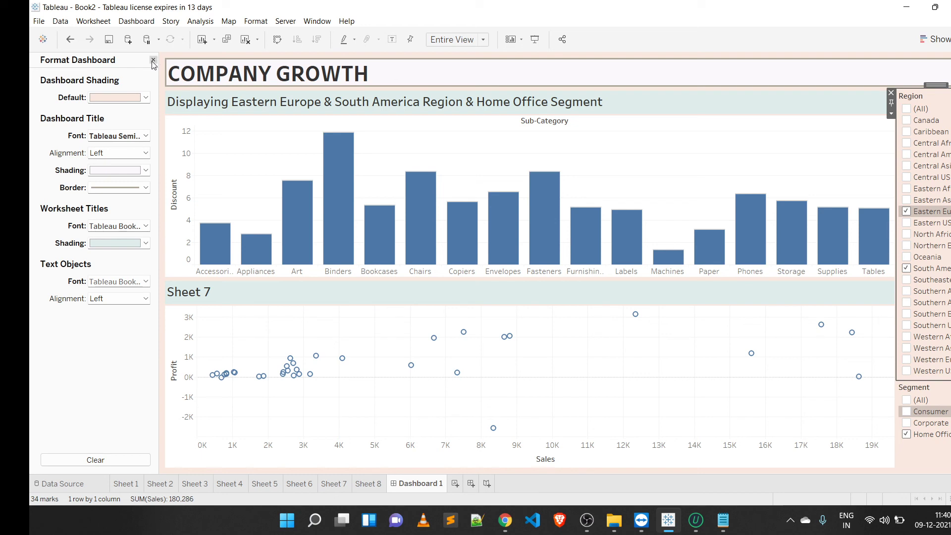
Step: Open Device Preview and set the device type to Phone with the Samsung Galaxy Note Series (480 x 853) model
click(153, 62)
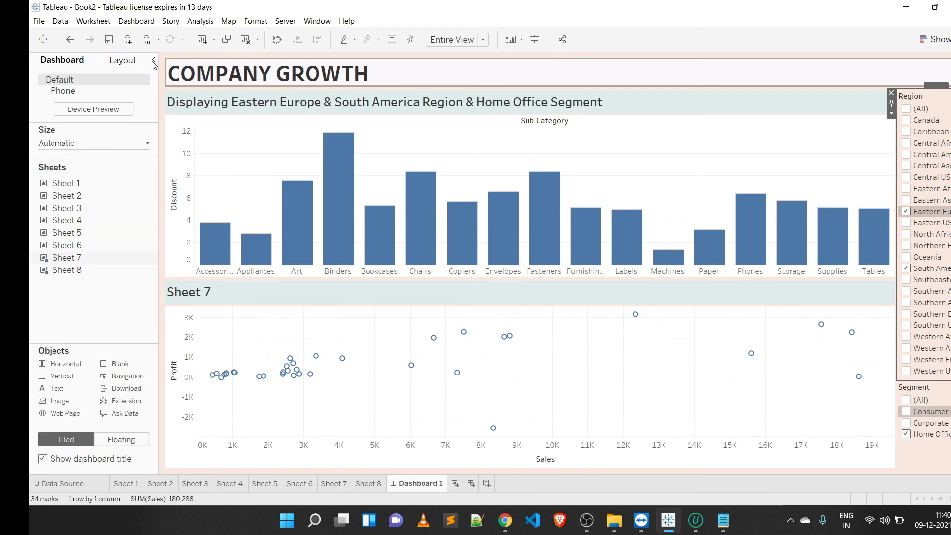
click(102, 107)
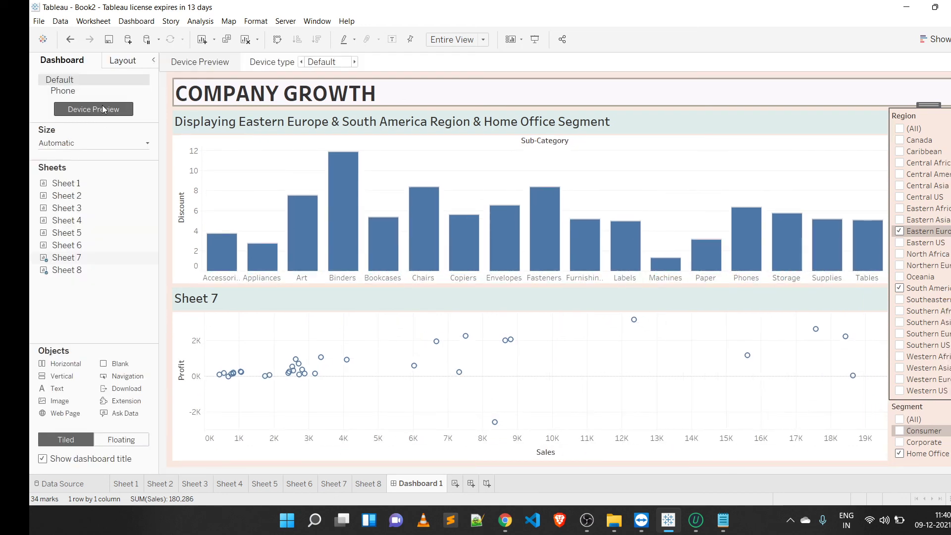
click(335, 65)
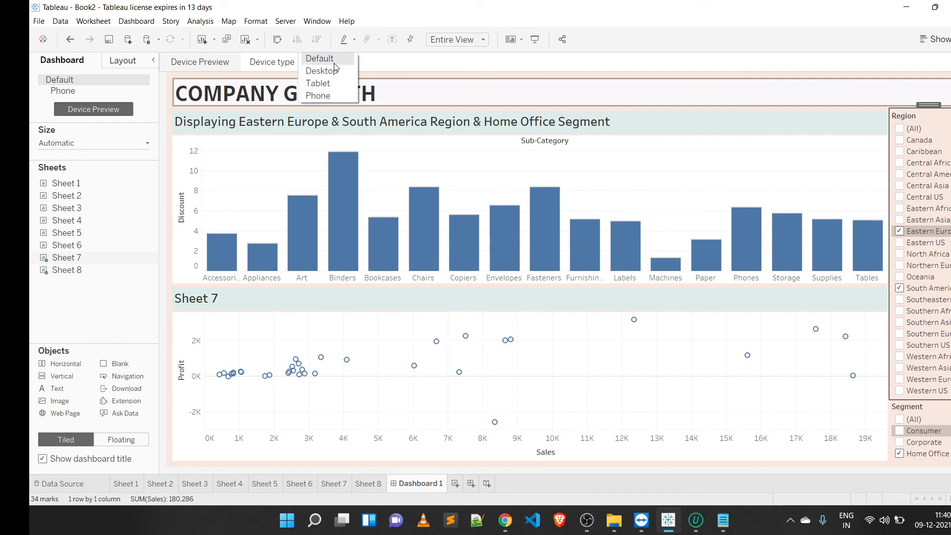
click(336, 95)
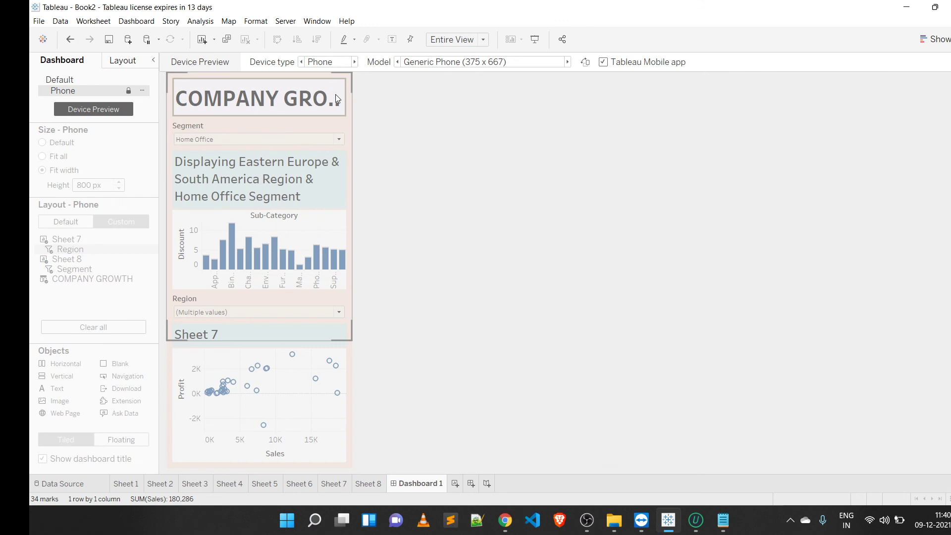
click(465, 62)
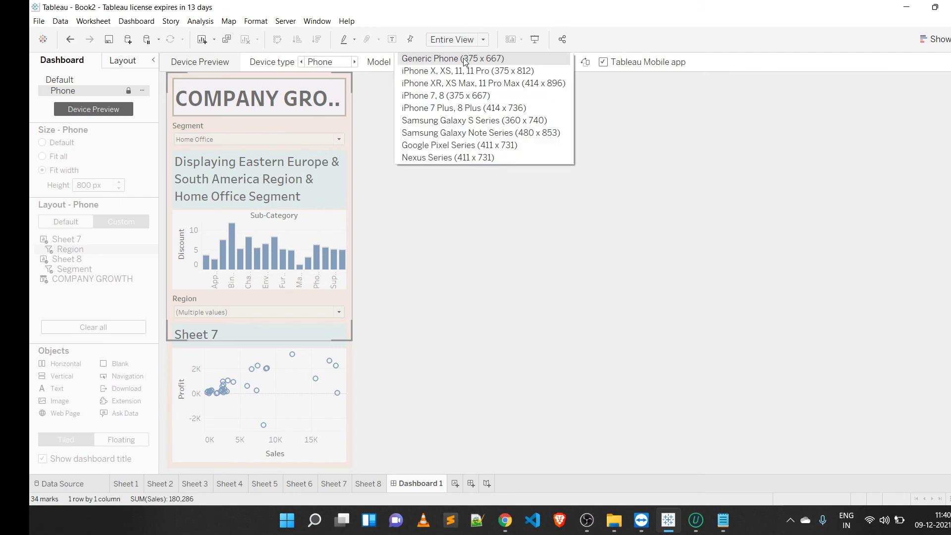
click(456, 134)
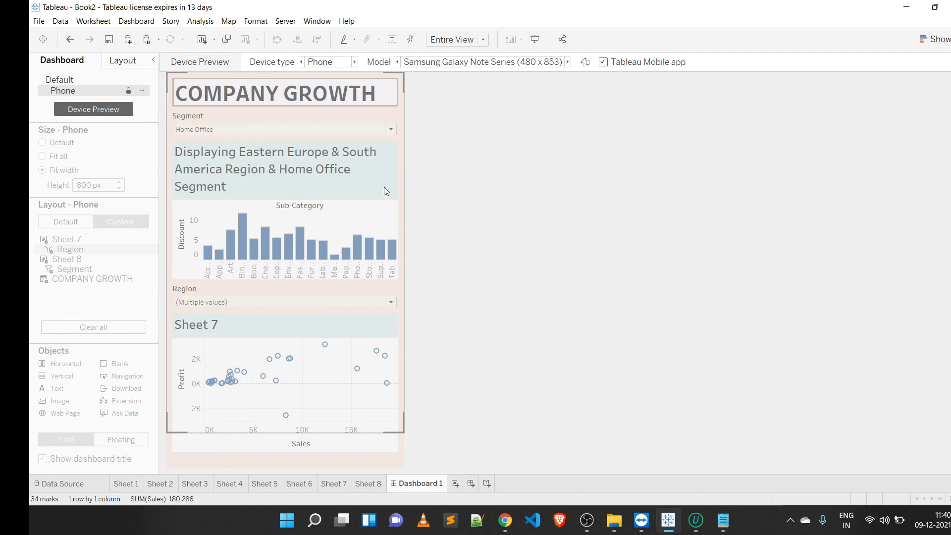
Step: Print the entire workbook to PDF, saving it as tableau practical work
click(722, 520)
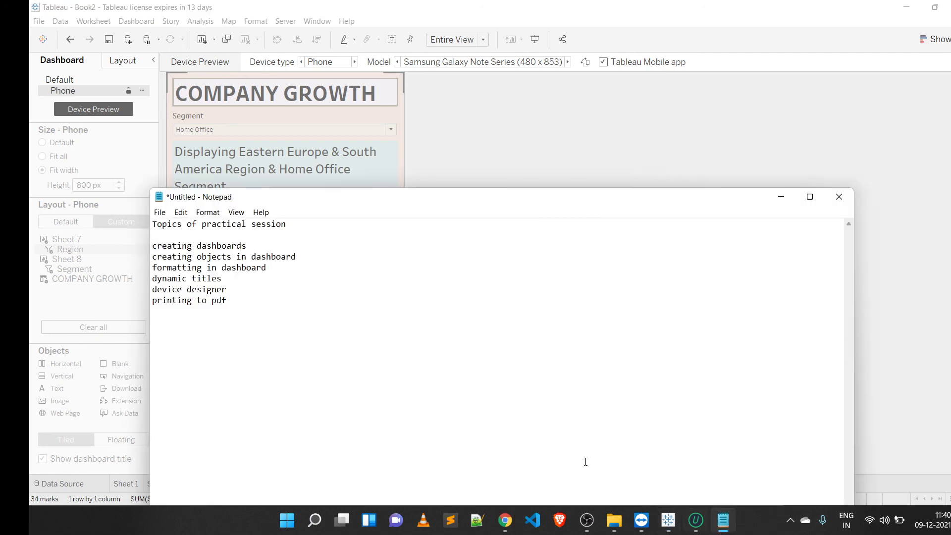
click(632, 118)
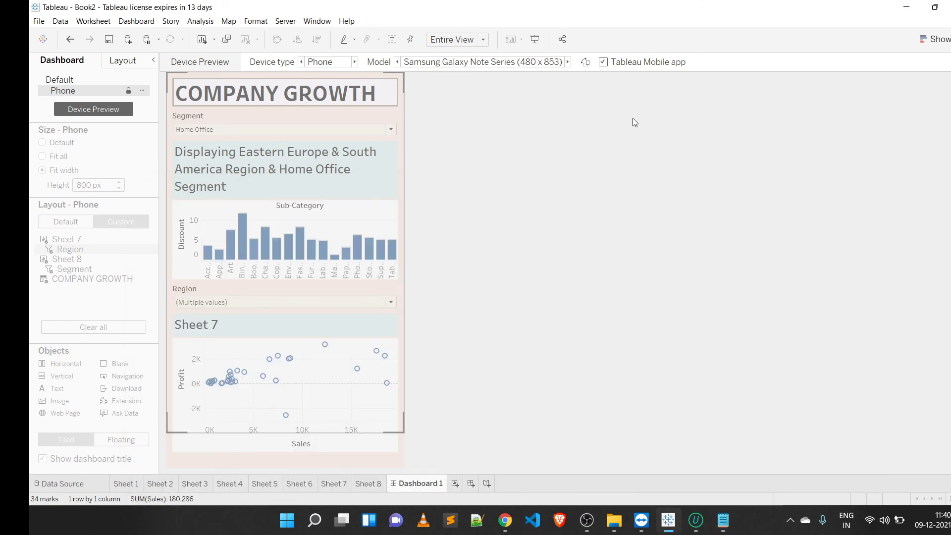
click(38, 21)
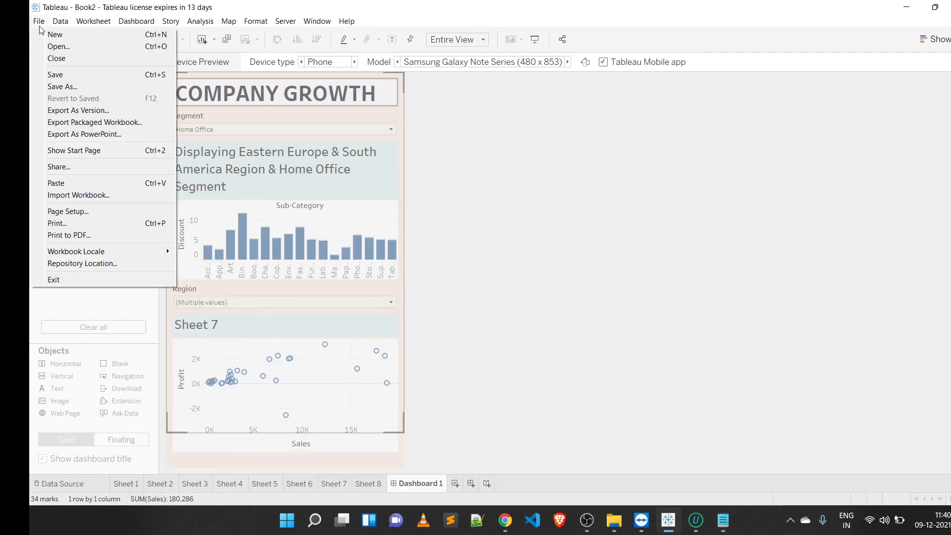
click(68, 236)
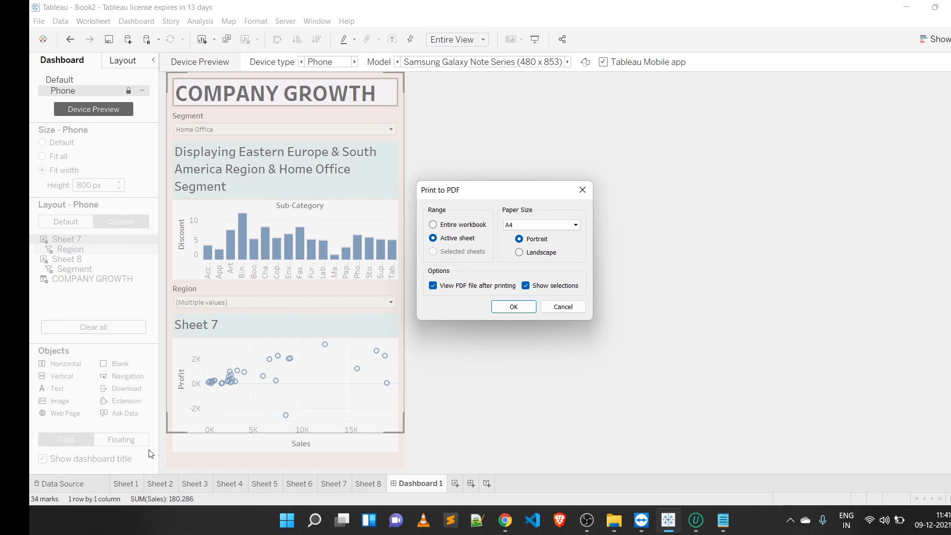
click(444, 226)
click(520, 306)
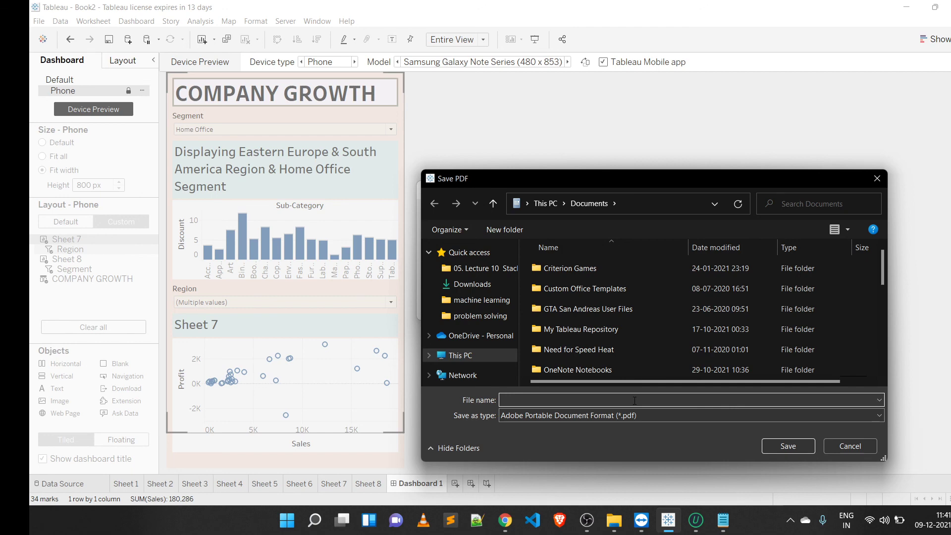
text(tableau practical work)
click(779, 441)
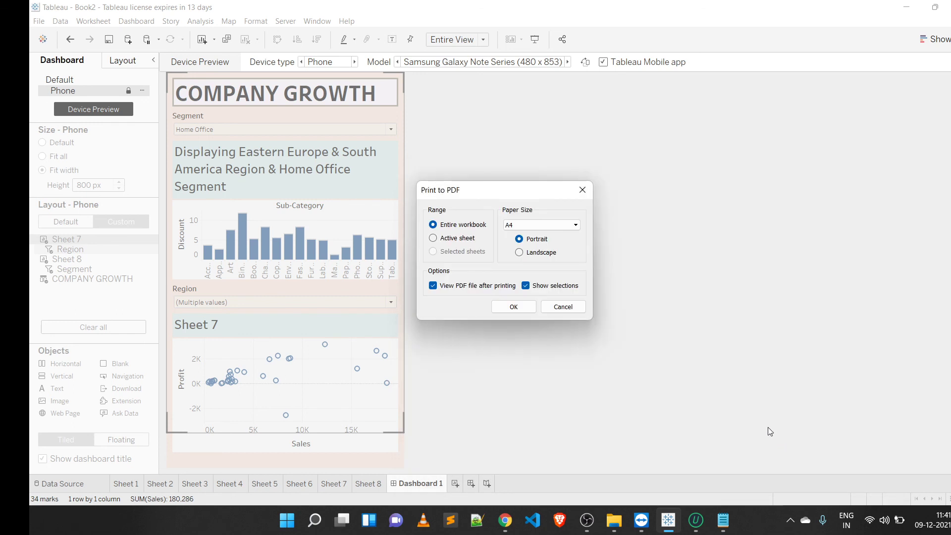
key(Return)
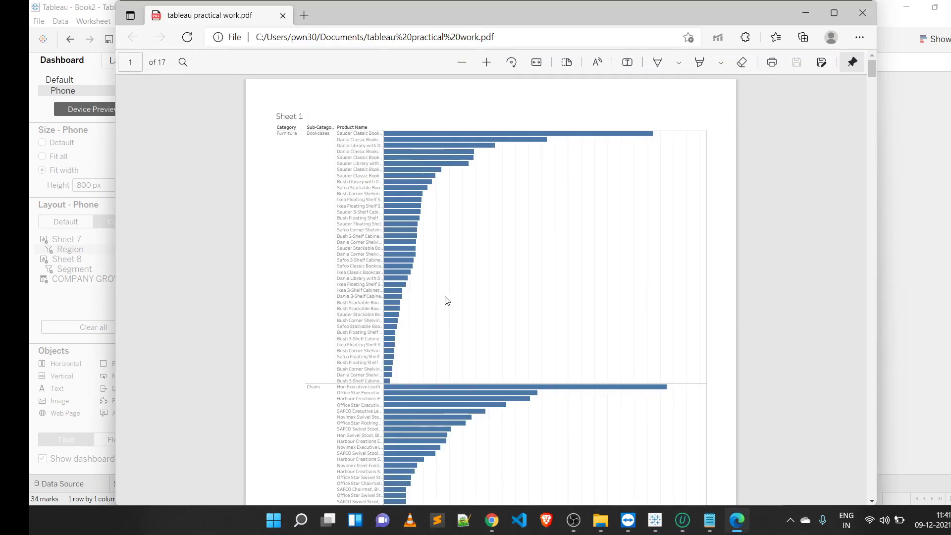
Step: Browse through the pages of the exported PDF
key(End)
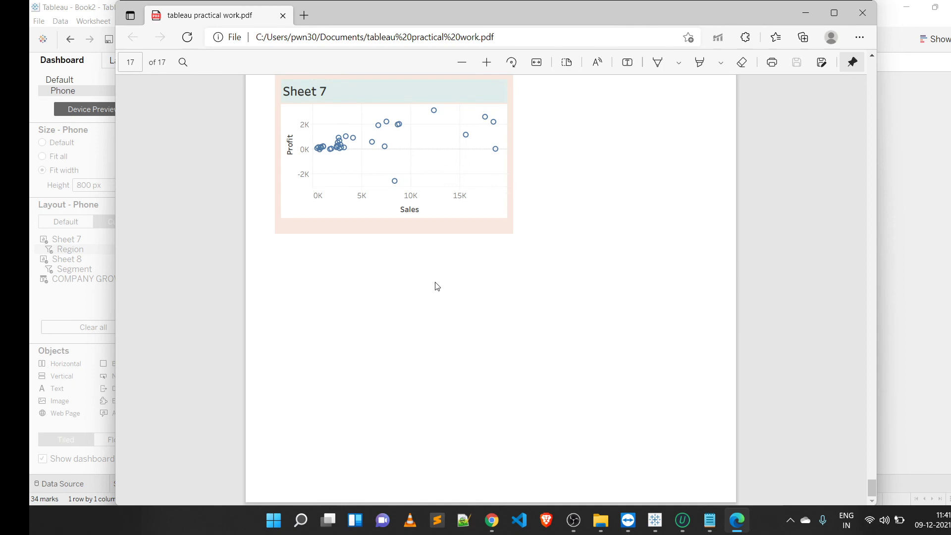
key(Home)
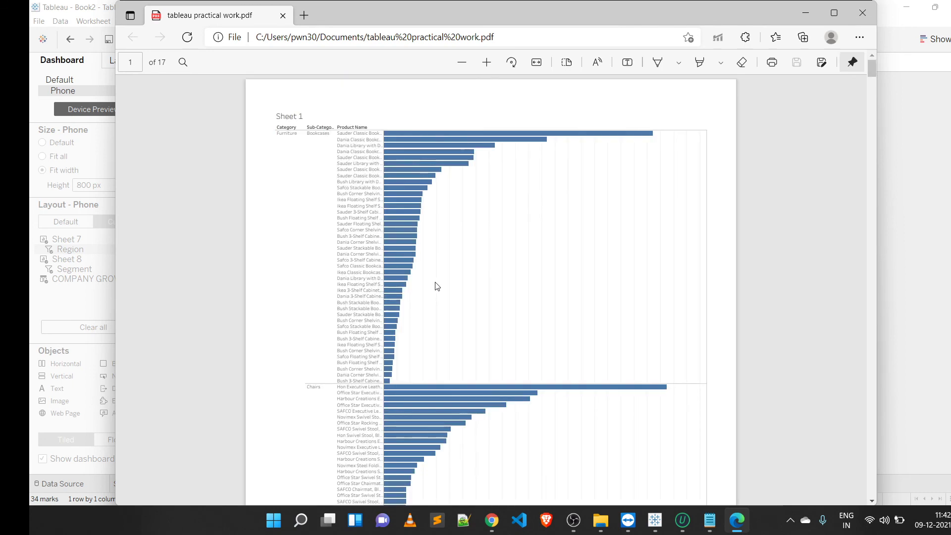
scroll(437, 286, down, 20)
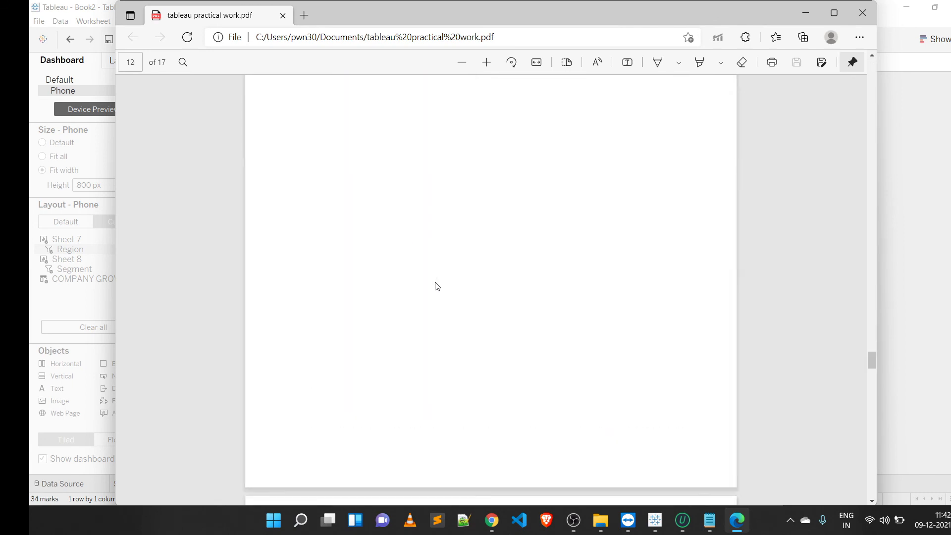
scroll(437, 286, up, 15)
scroll(436, 287, up, 12)
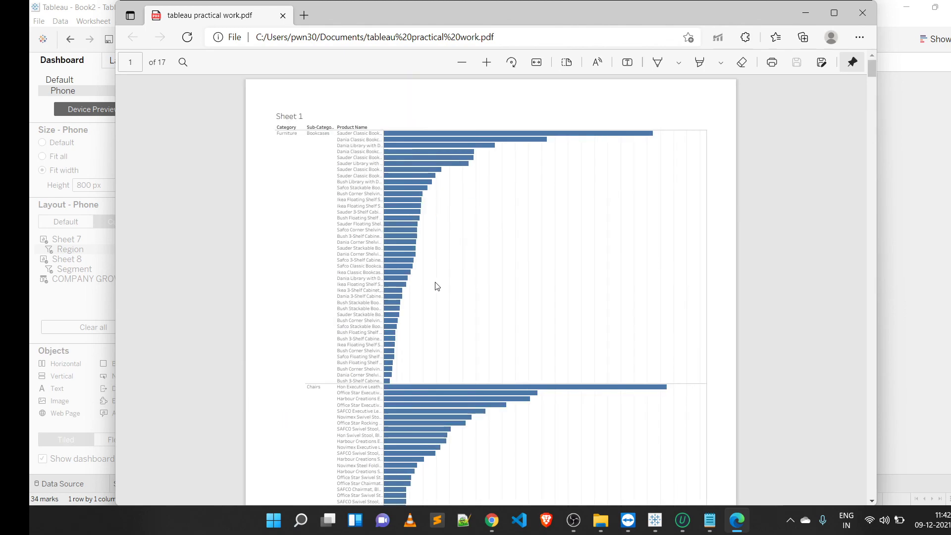
scroll(437, 286, down, 20)
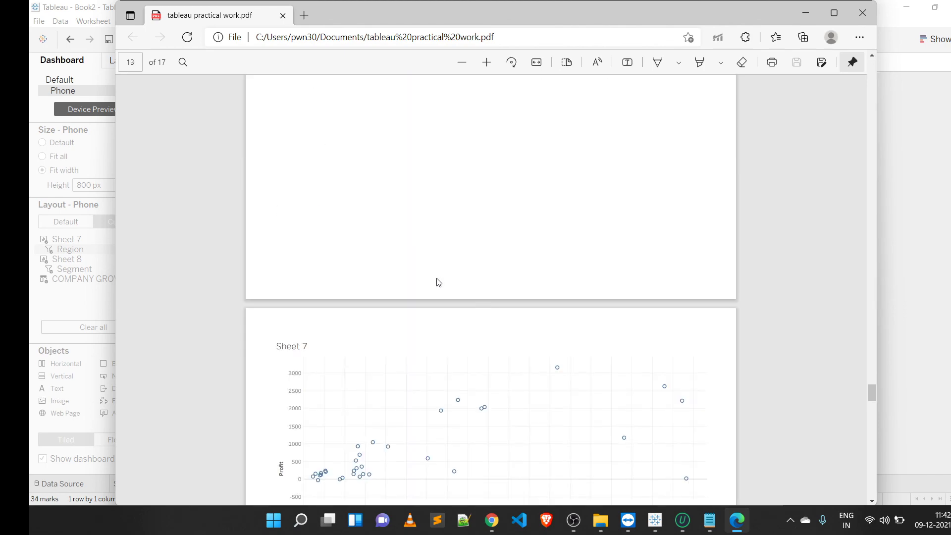
scroll(438, 283, up, 20)
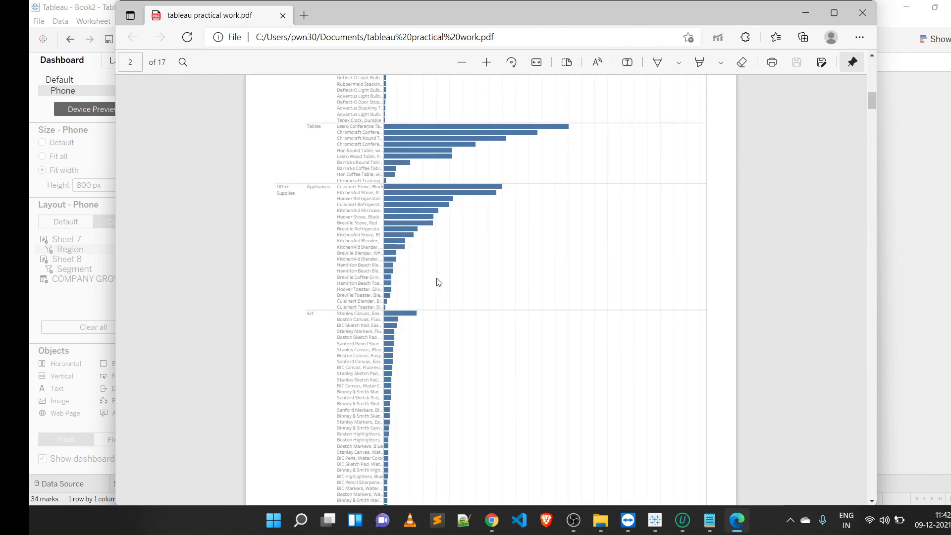
scroll(437, 283, up, 5)
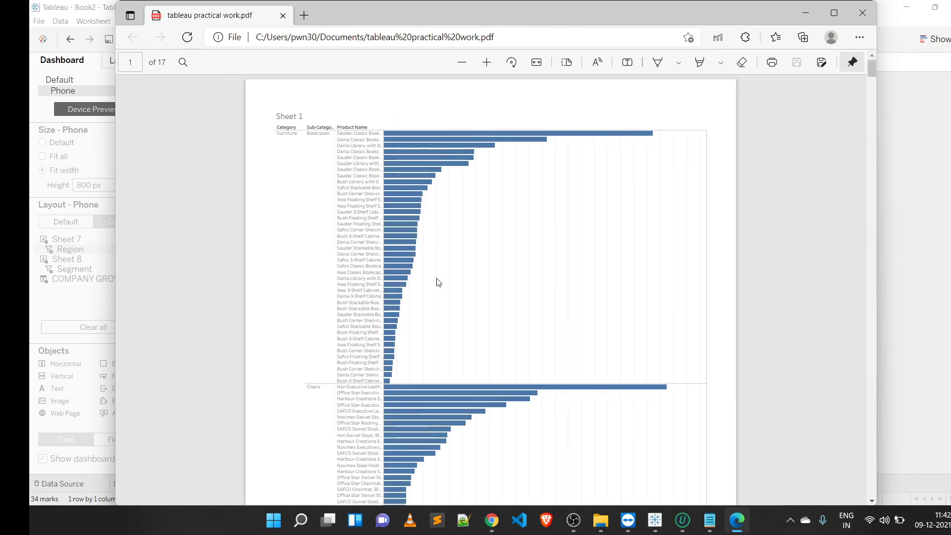
scroll(438, 283, down, 5)
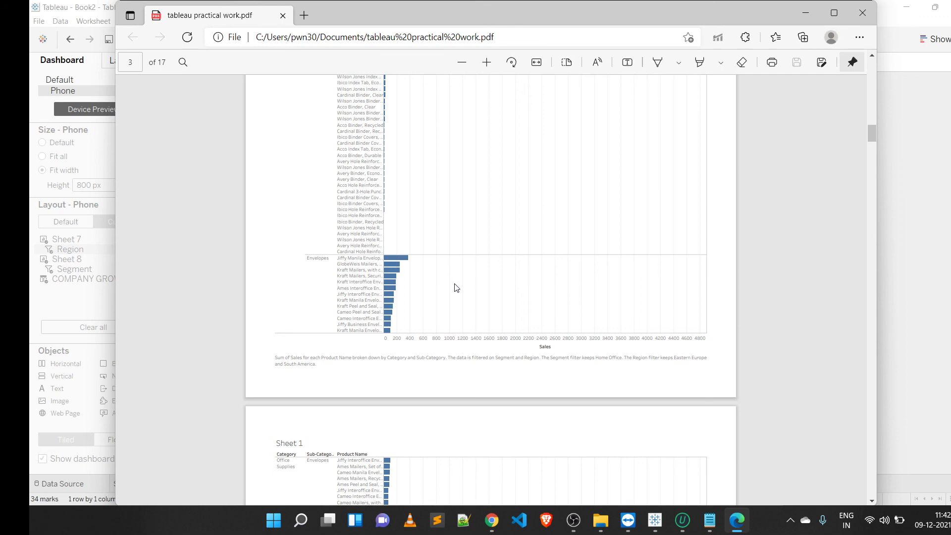
key(Home)
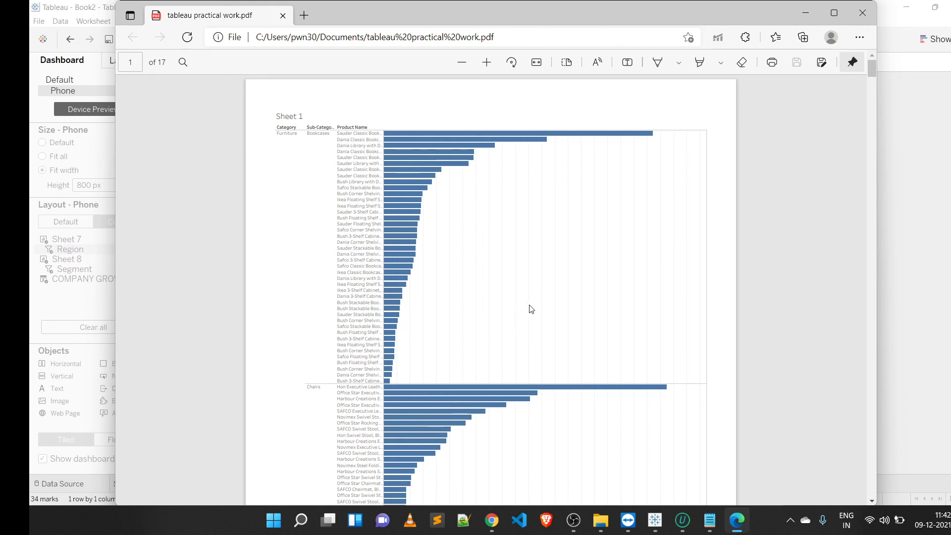
Step: Close the exported PDF, switch to the browser and open the course site's My Courses page in a new tab
click(861, 13)
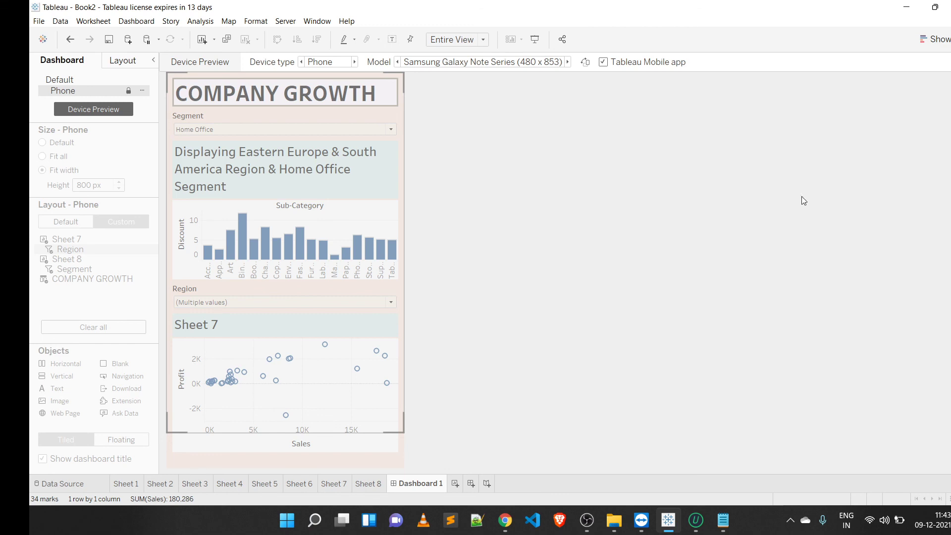
mouse_move(505, 520)
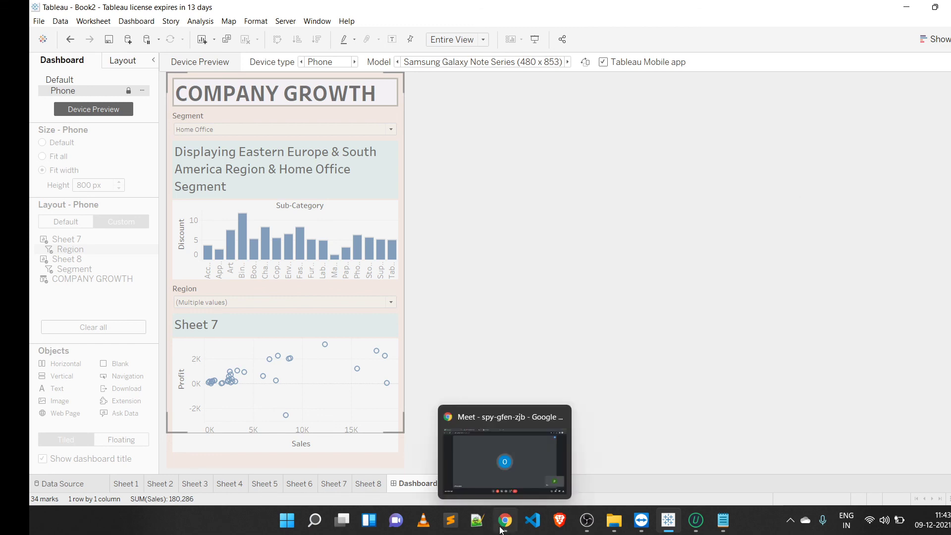
click(498, 470)
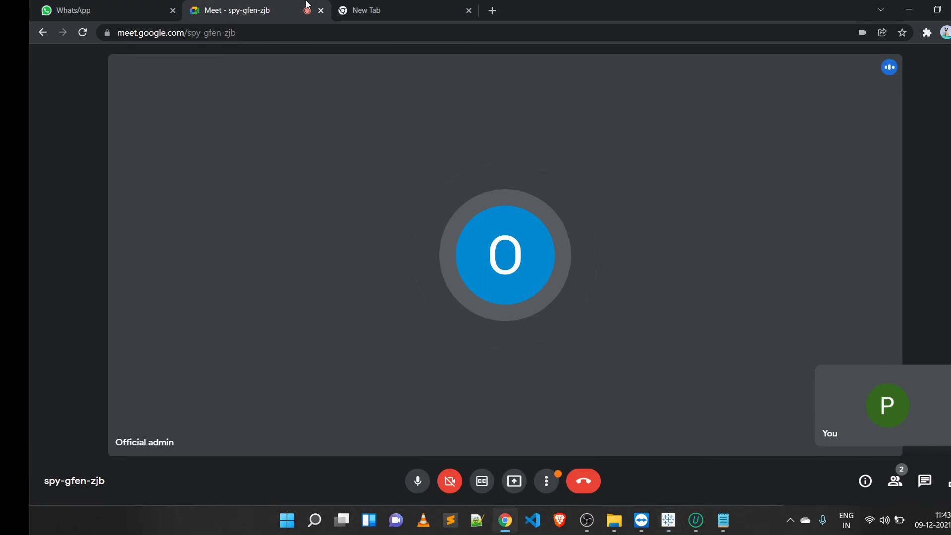
click(145, 5)
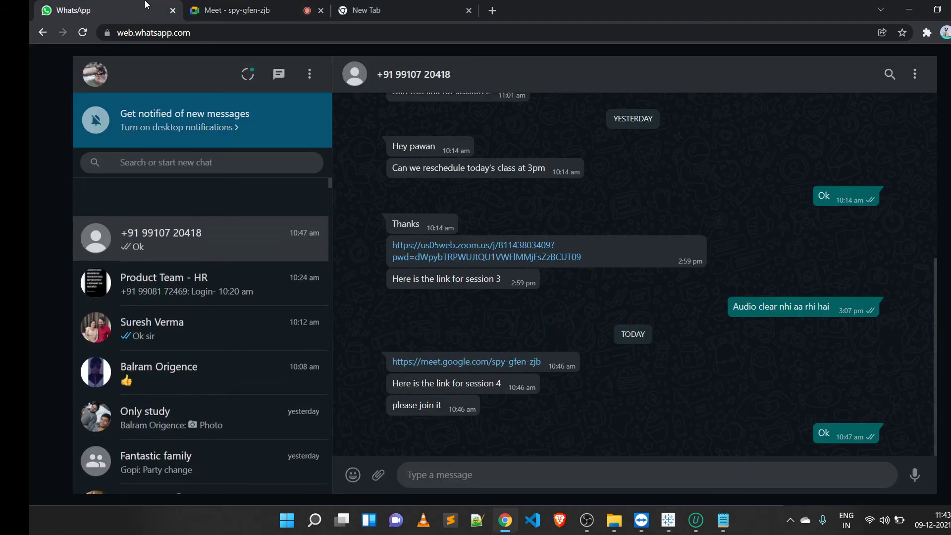
click(316, 3)
click(374, 7)
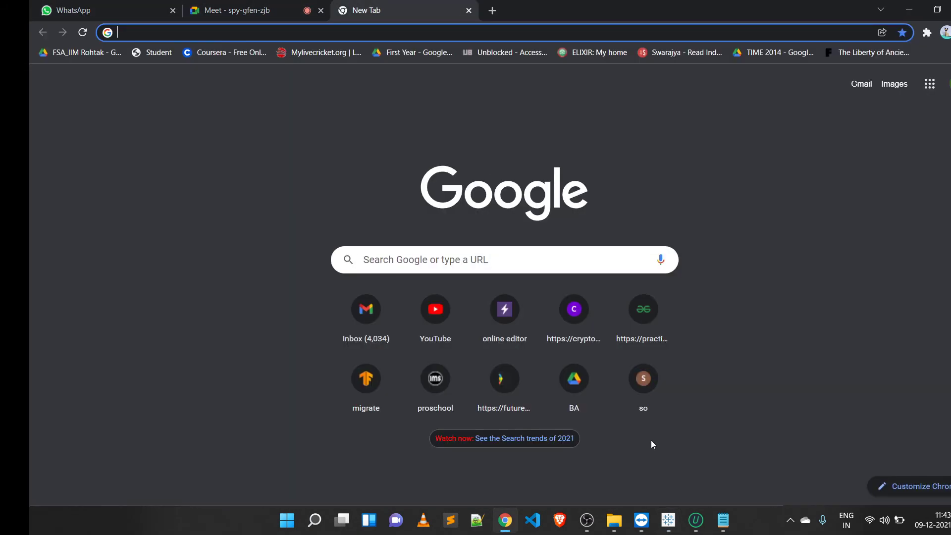
click(654, 424)
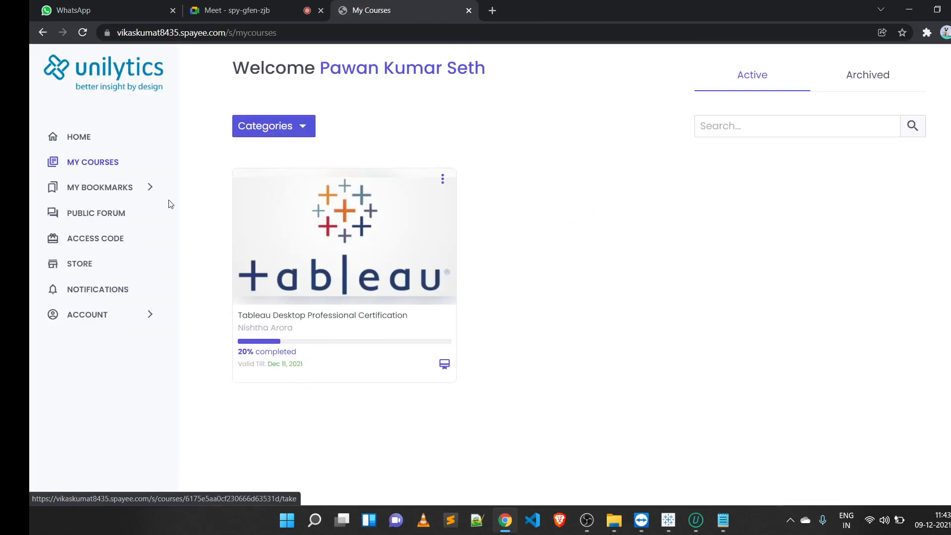
Step: Open the Tableau Desktop Professional Certification course and scroll down its contents list
click(297, 338)
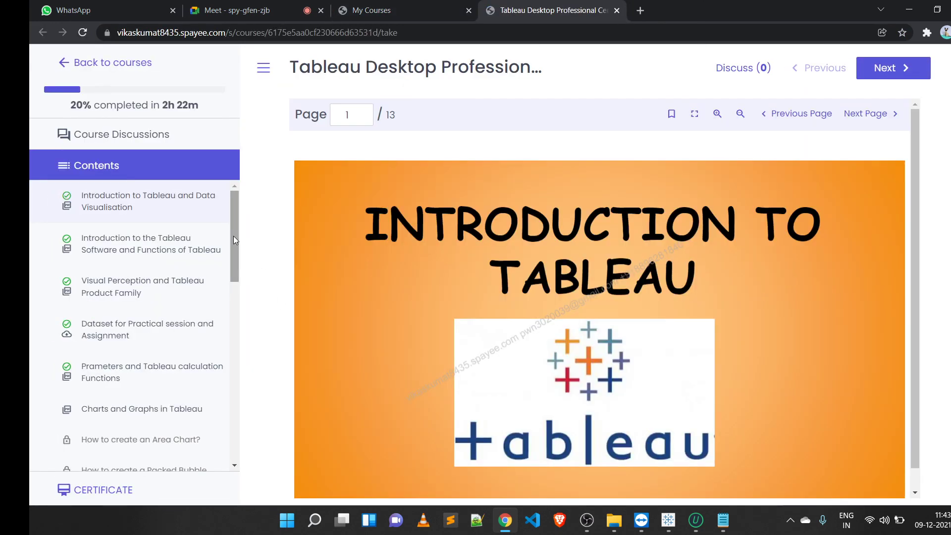
drag(233, 236, 230, 418)
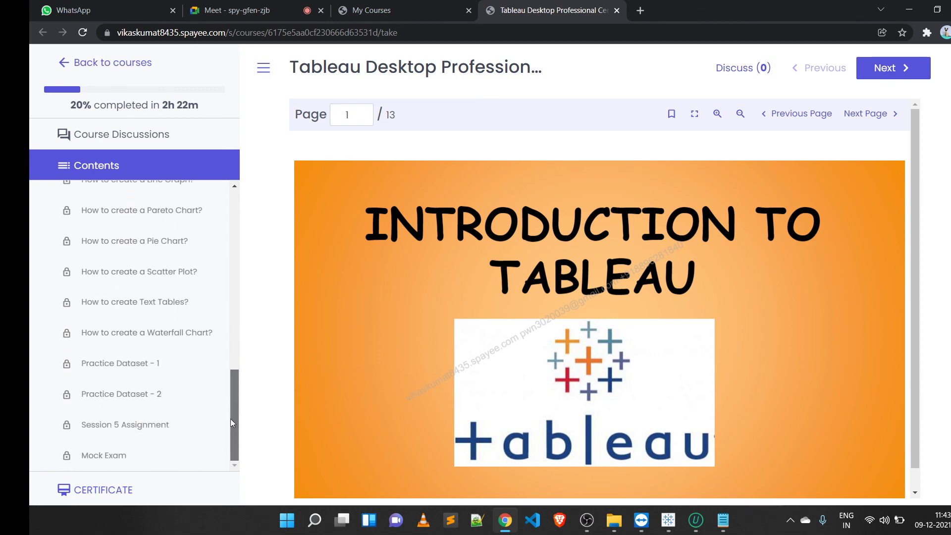
click(262, 4)
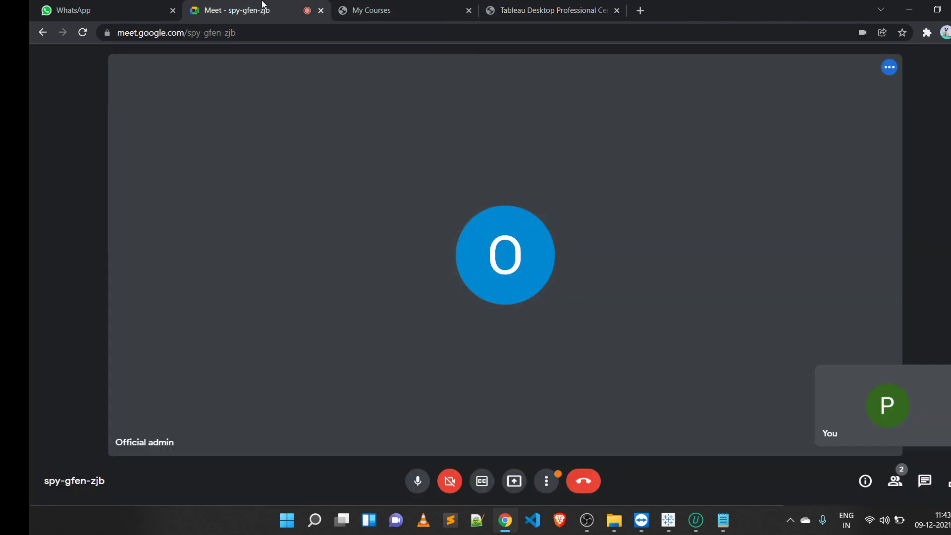
click(391, 6)
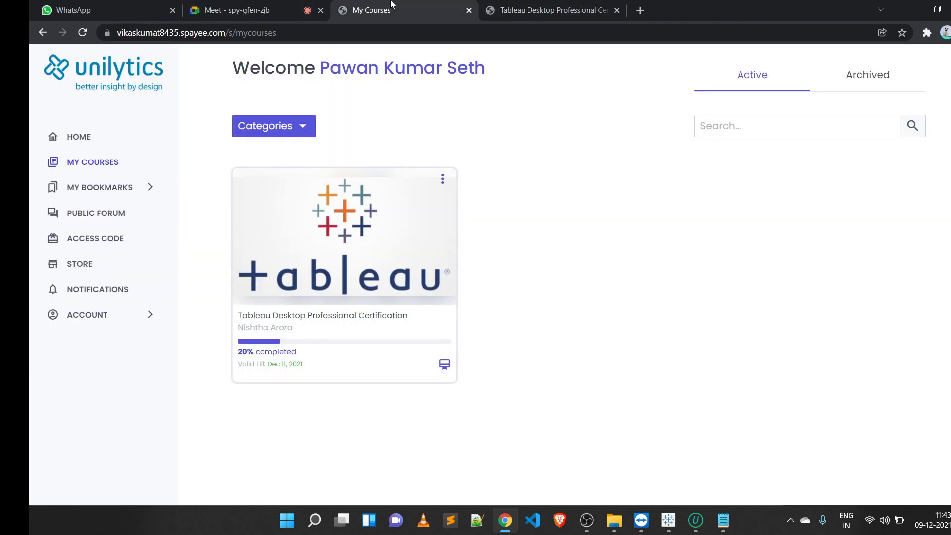
click(518, 4)
click(305, 4)
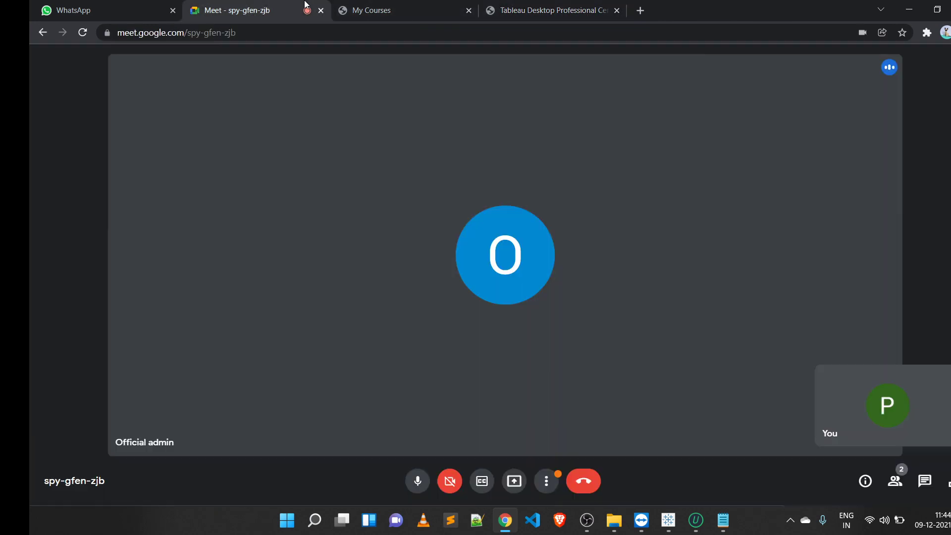
click(458, 5)
click(510, 4)
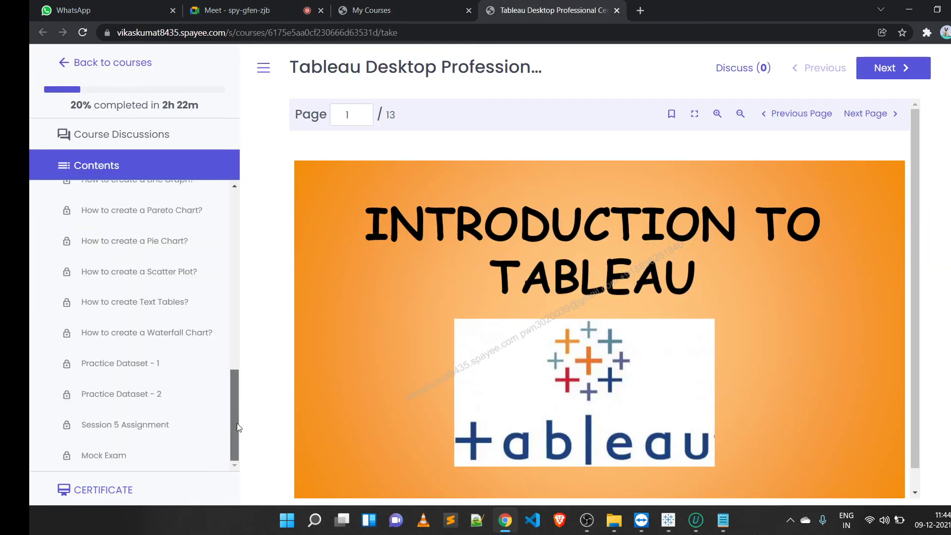
Step: Scroll through the course contents list to review the chart lessons
drag(238, 424, 224, 300)
scroll(151, 288, up, 3)
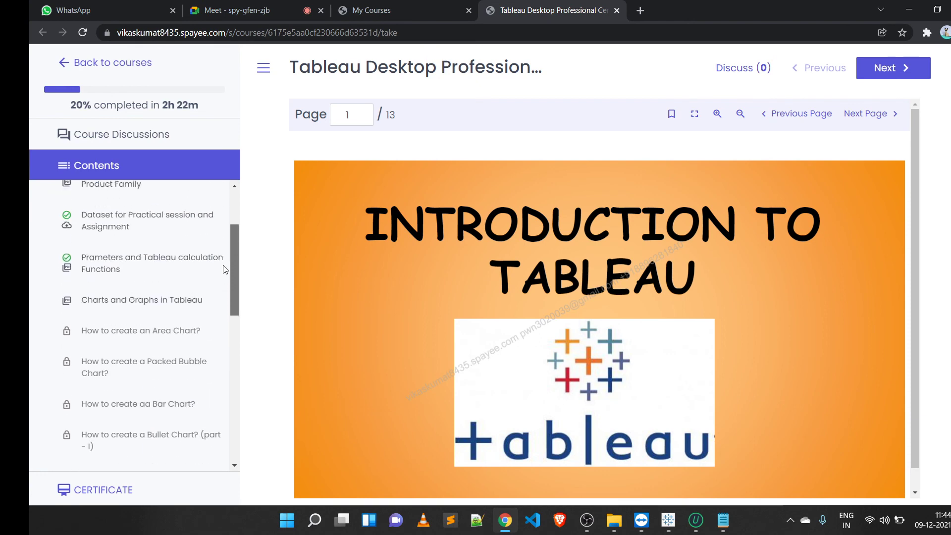
scroll(151, 288, down, 1)
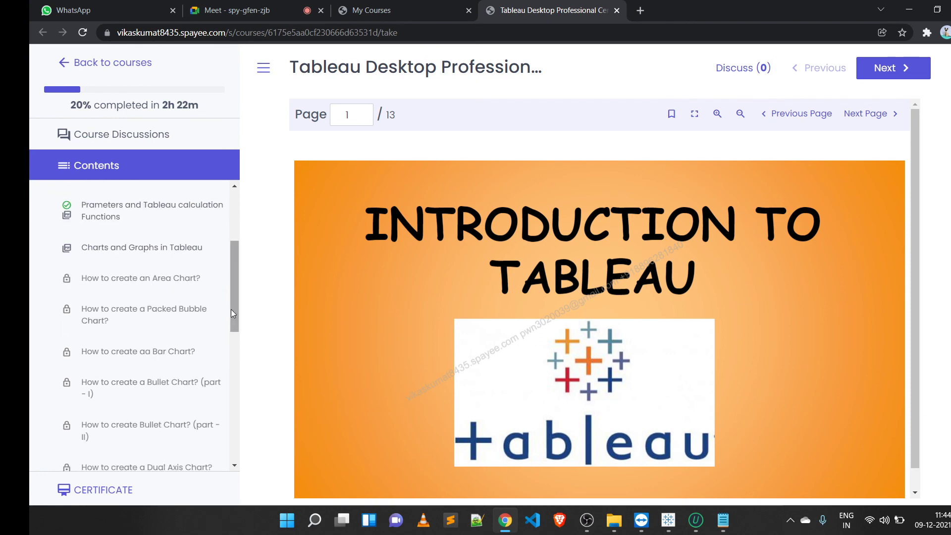